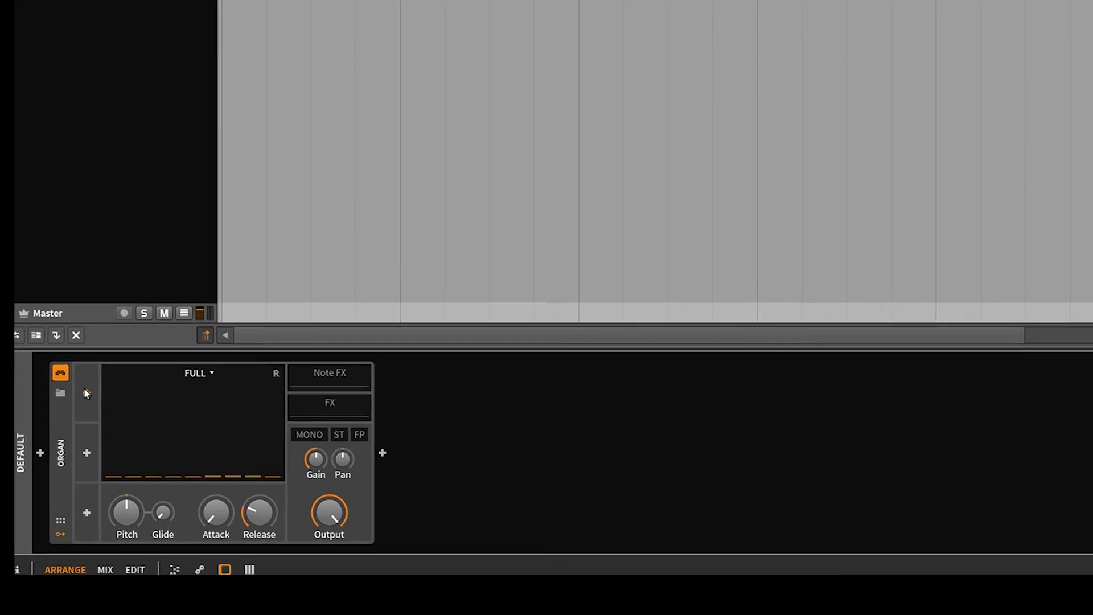
Add an LFO modulator to the Organ device's first modulator slot and expand its settings
left_click(66, 467)
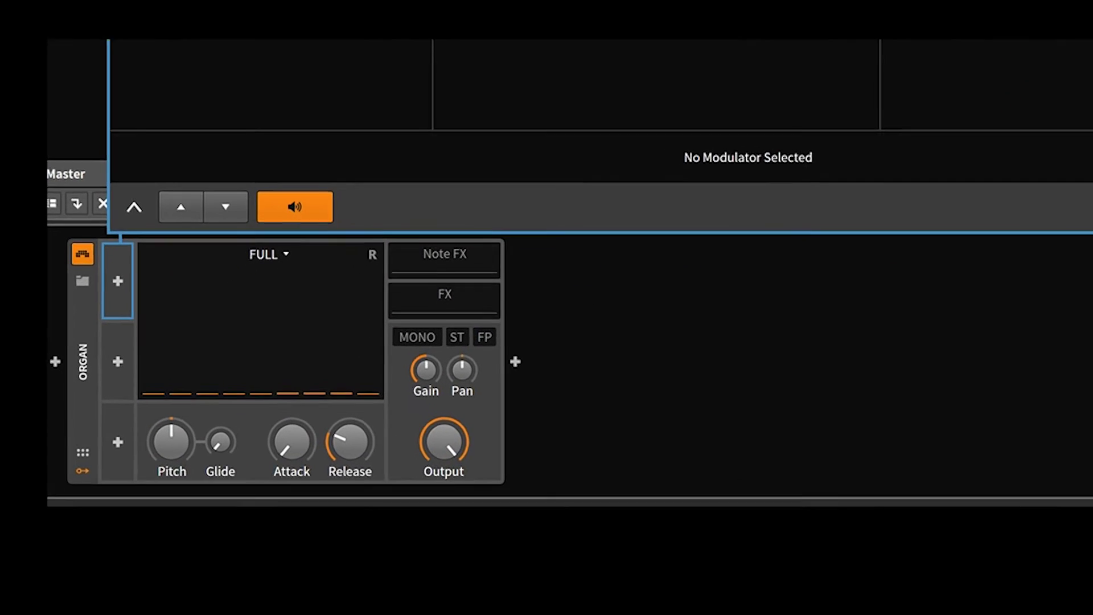
key("Return")
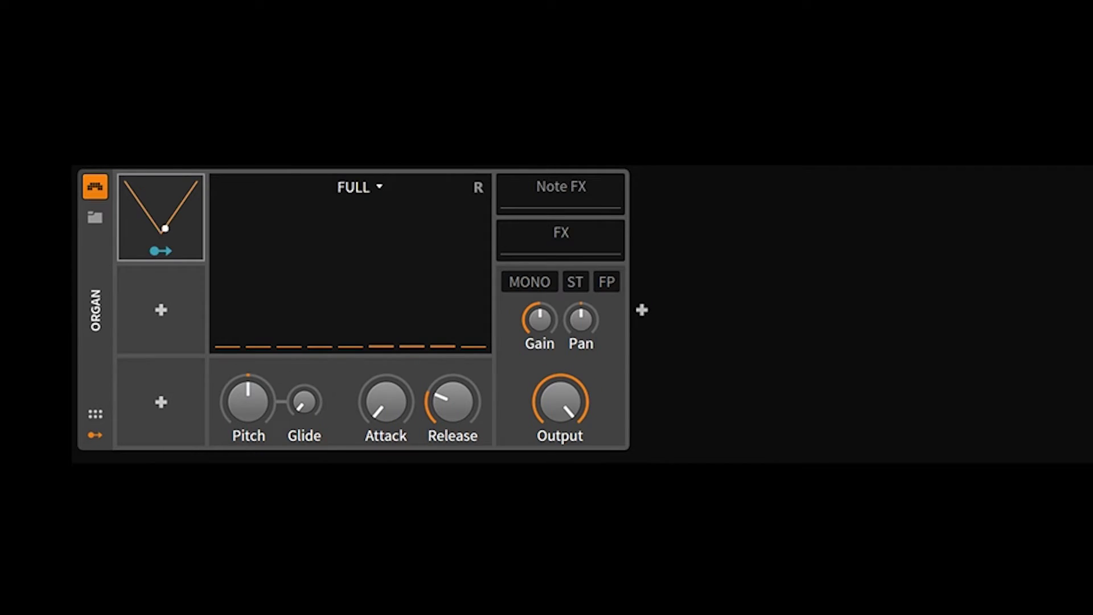
left_click(192, 236)
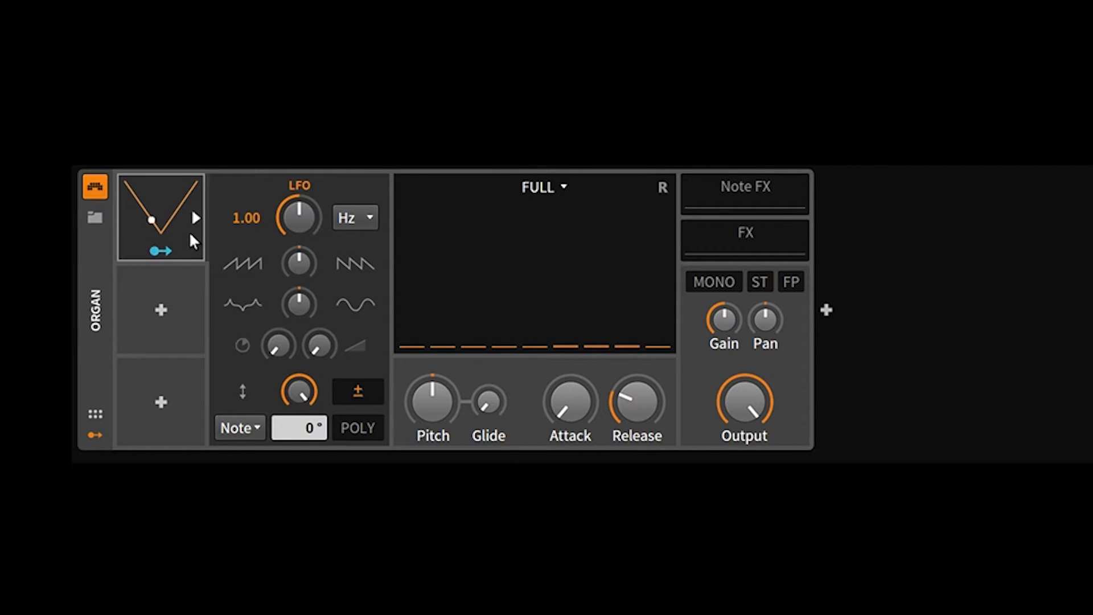
right_click(138, 232)
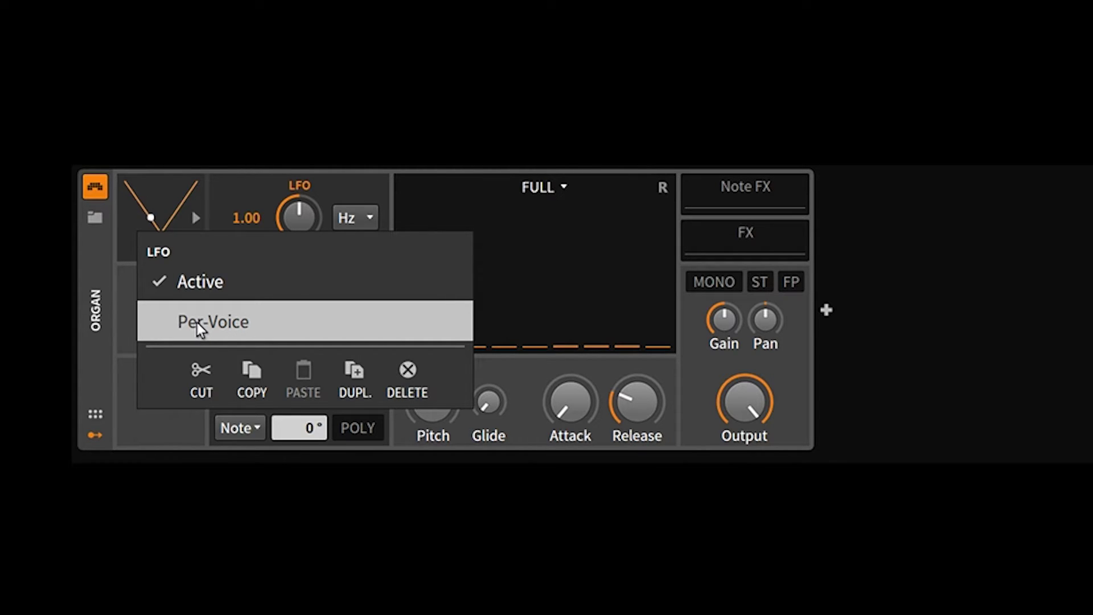
left_click(134, 219)
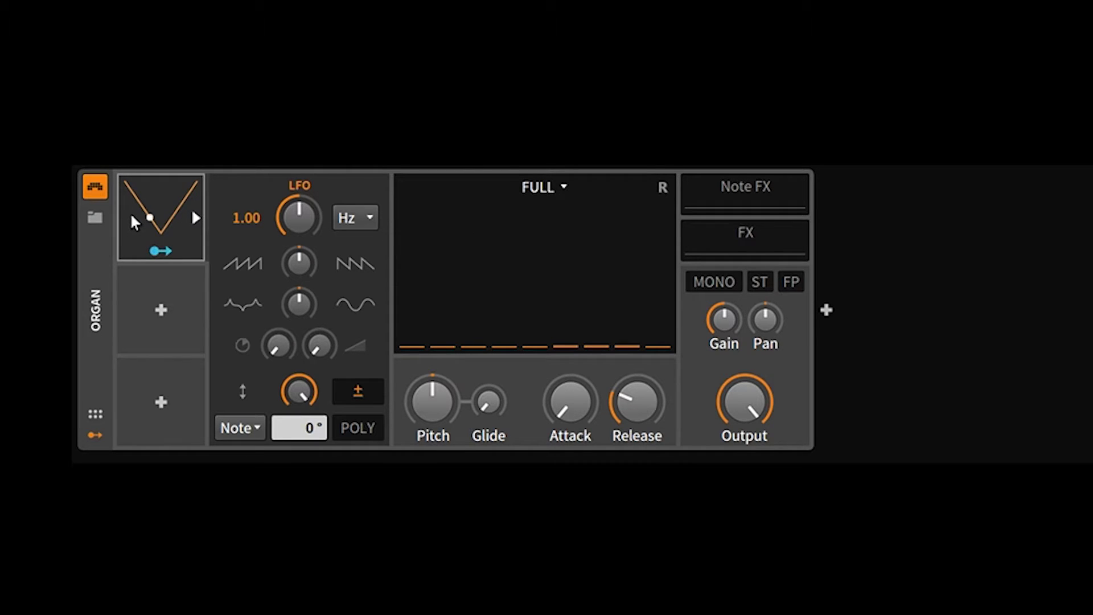
Map the LFO to the Organ's fifth drawbar with the modulation amount at maximum
left_click(169, 254)
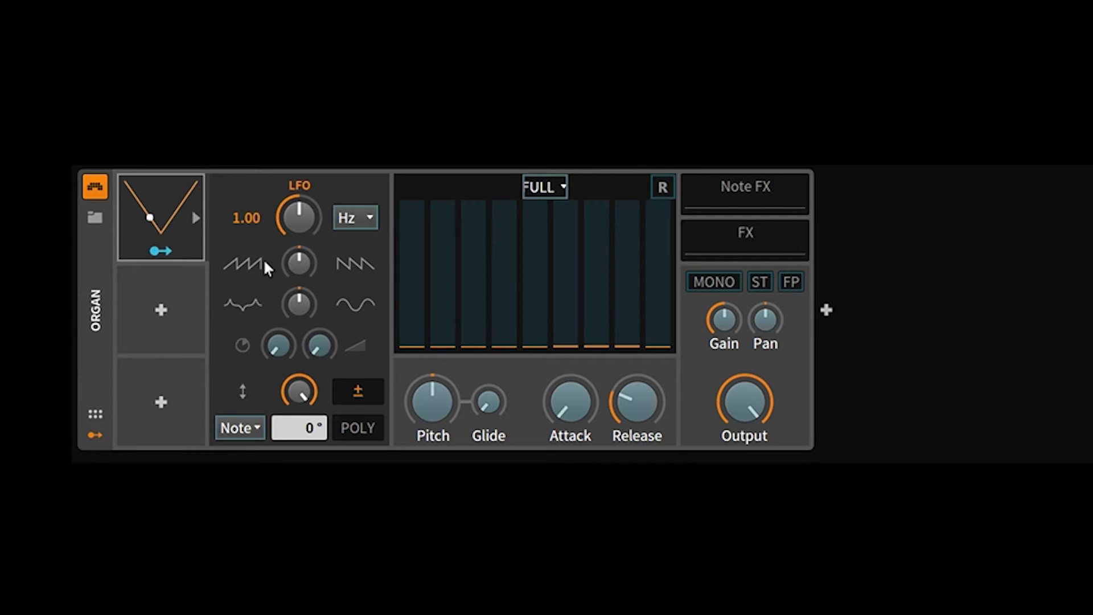
left_click_drag(535, 345, 535, 203)
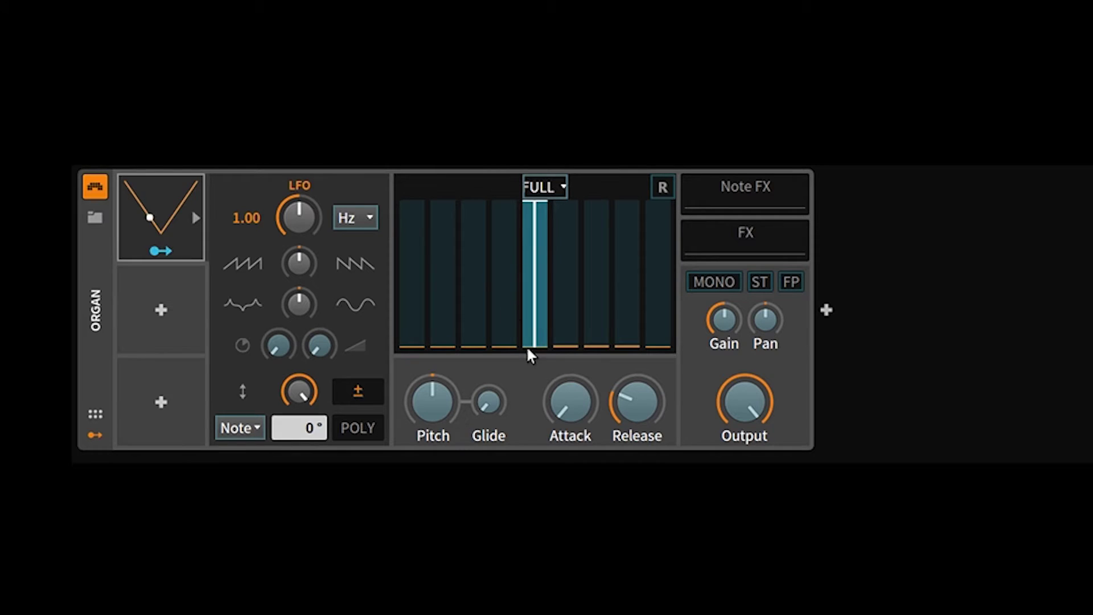
left_click(166, 252)
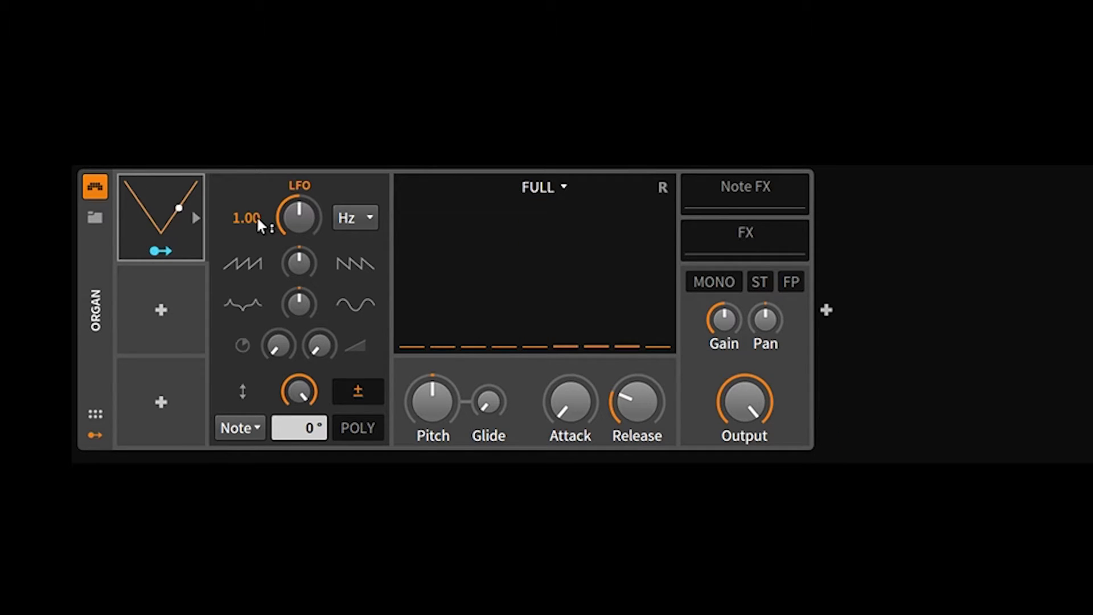
Switch the LFO's rate unit to kHz and then to bar
left_click(367, 227)
left_click(365, 267)
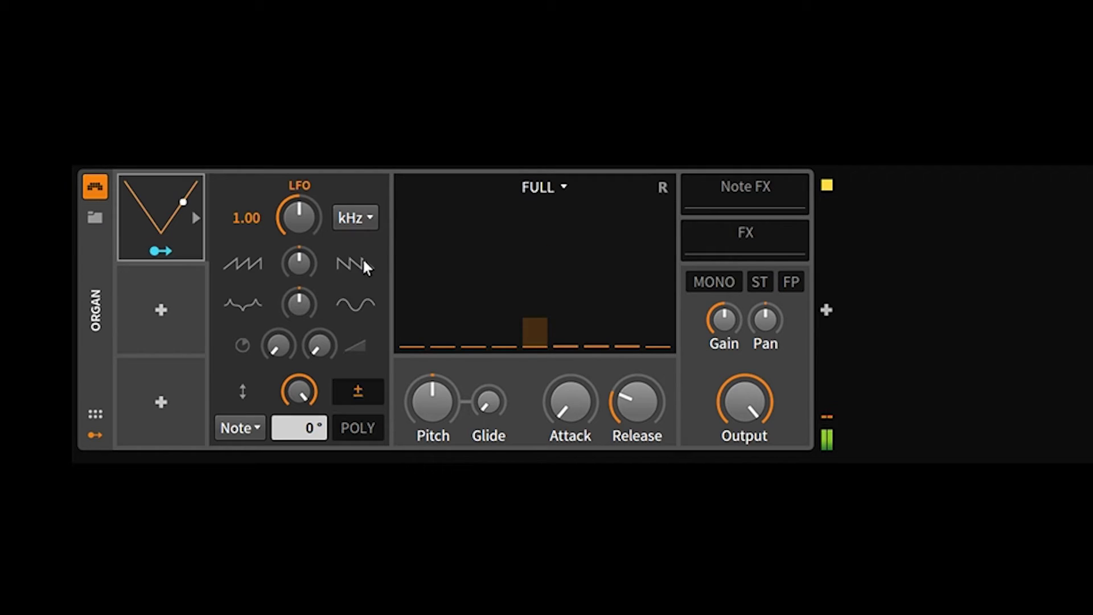
left_click(355, 225)
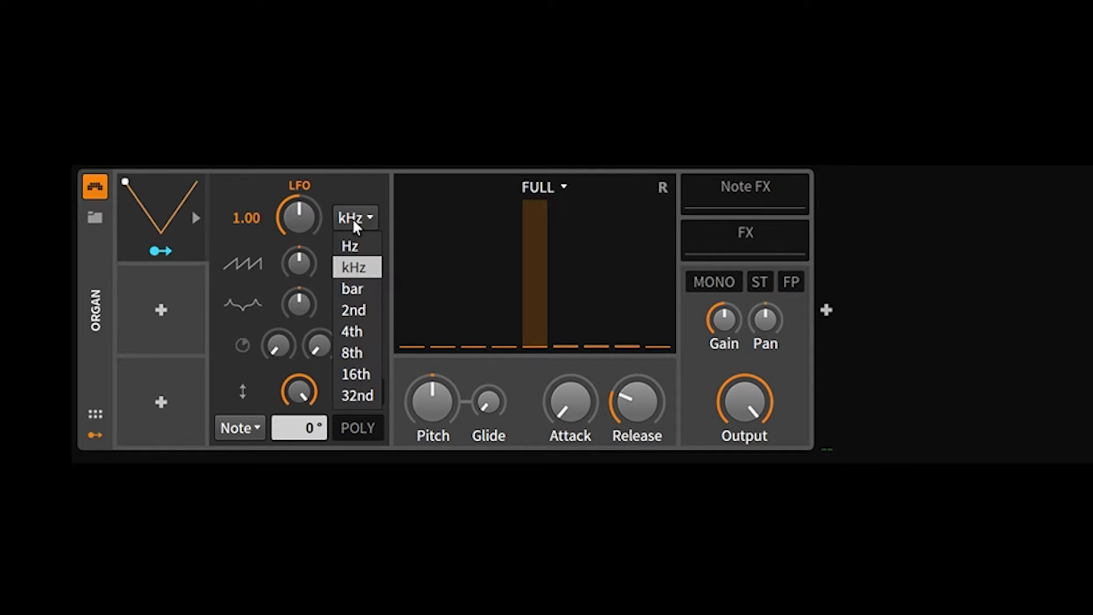
left_click(354, 290)
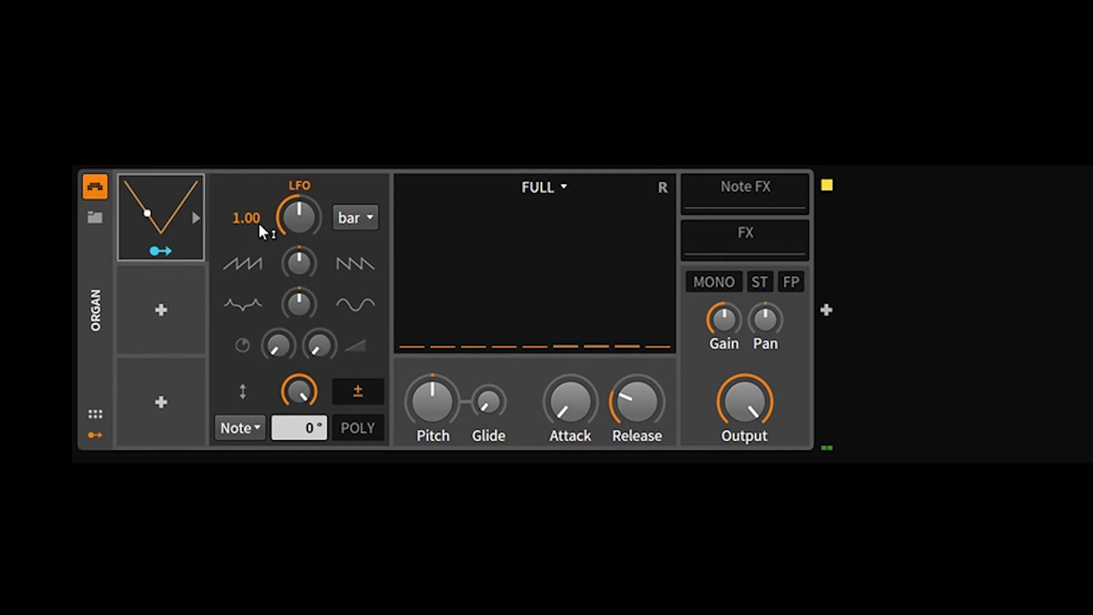
Try the LFO's rate unit at 2nd, 4th and 8th in turn
left_click(352, 221)
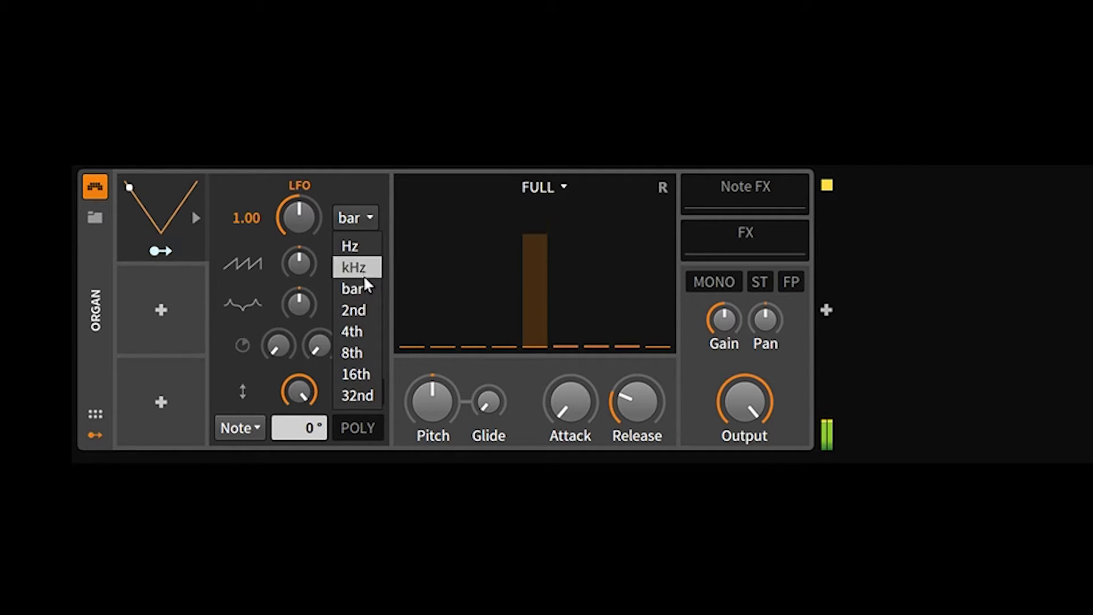
left_click(361, 311)
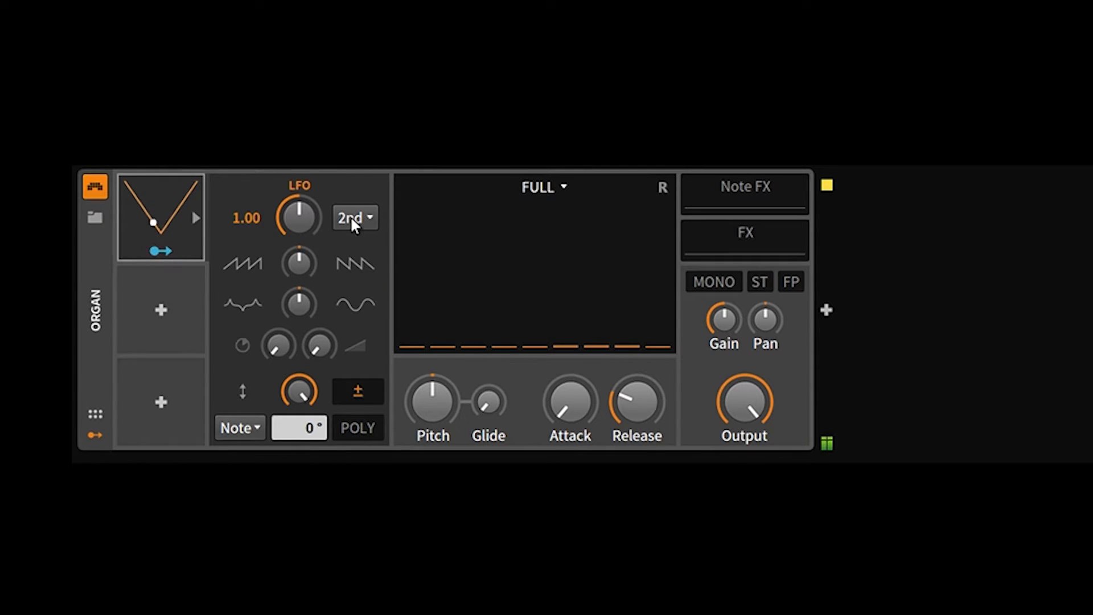
left_click(353, 220)
left_click(359, 332)
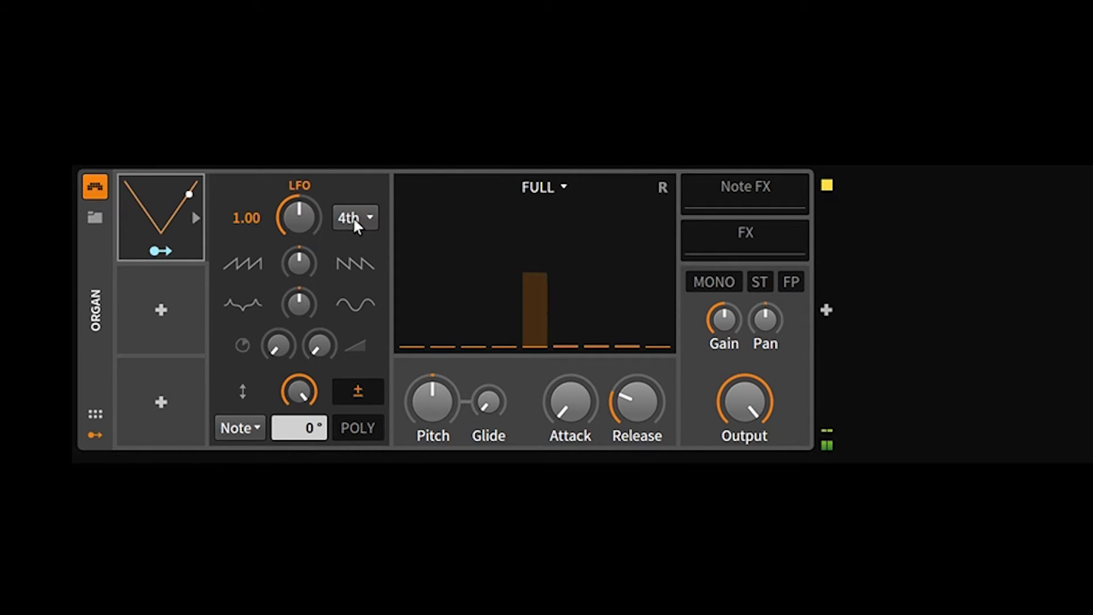
left_click(357, 224)
left_click(363, 353)
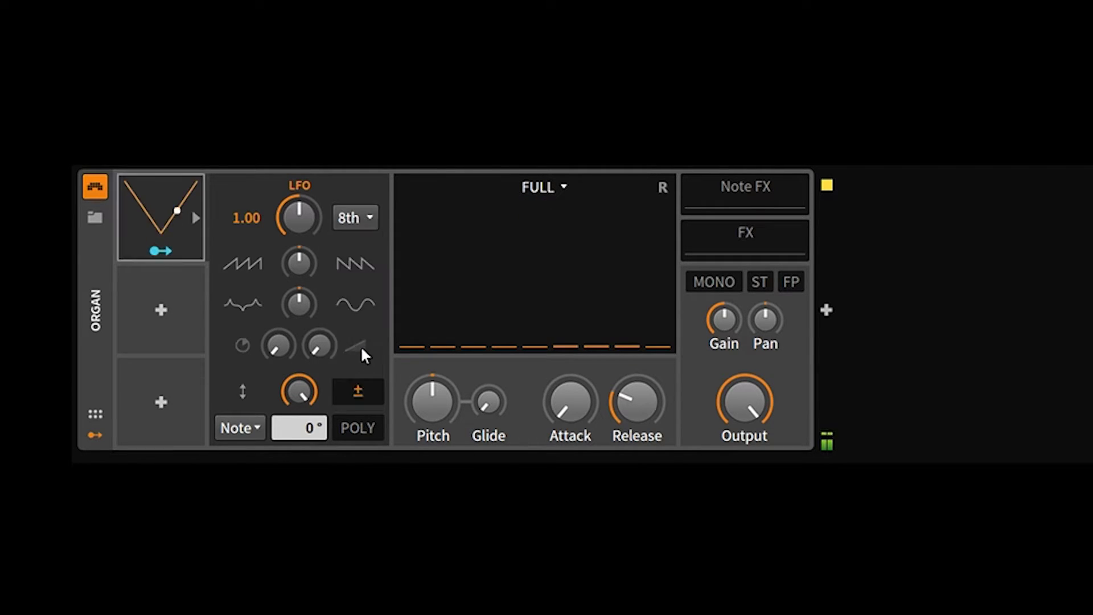
Try the LFO's rate unit at 16th and 32nd, and set it back to bar
left_click(359, 220)
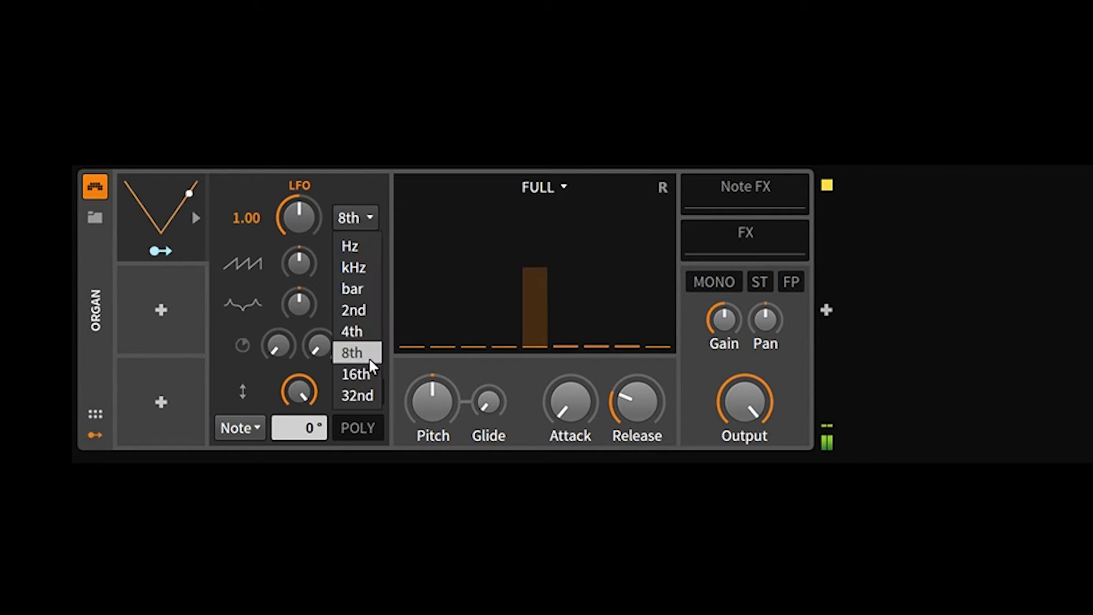
left_click(369, 375)
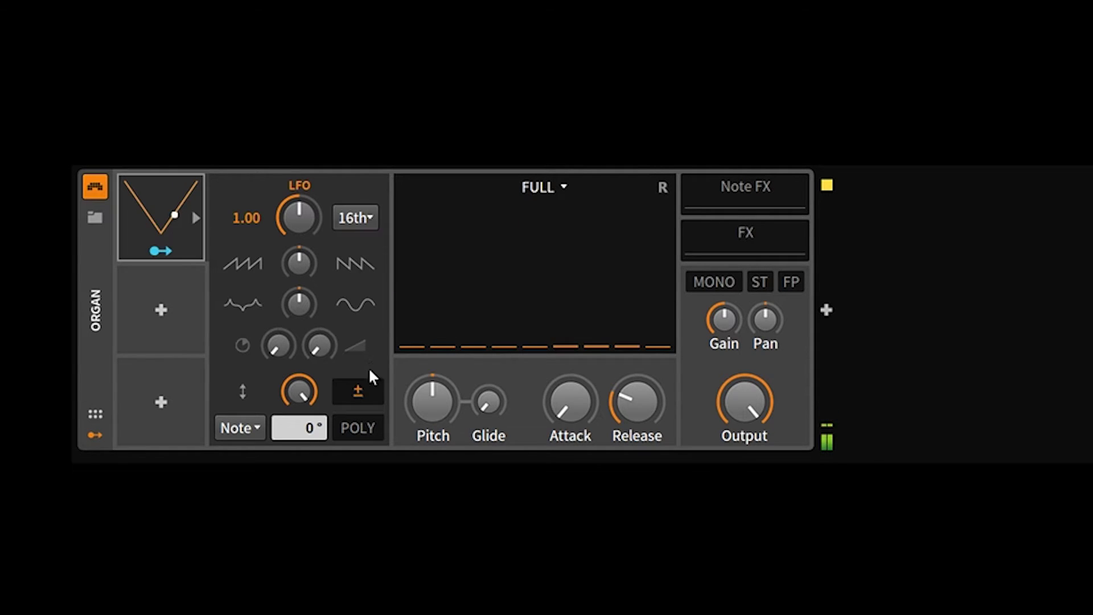
left_click(353, 224)
left_click(358, 395)
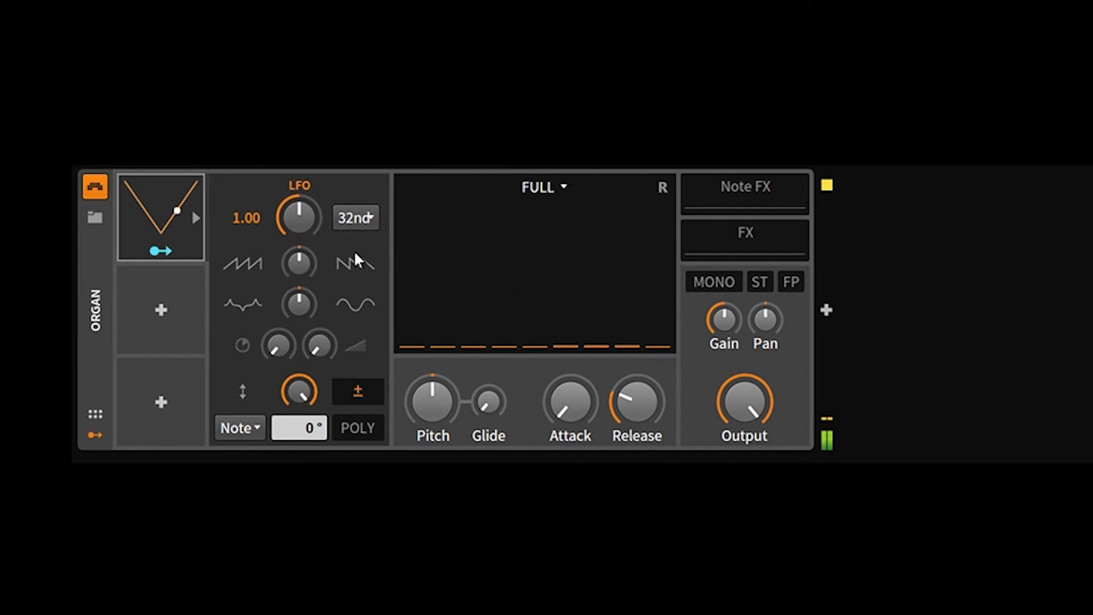
left_click(356, 224)
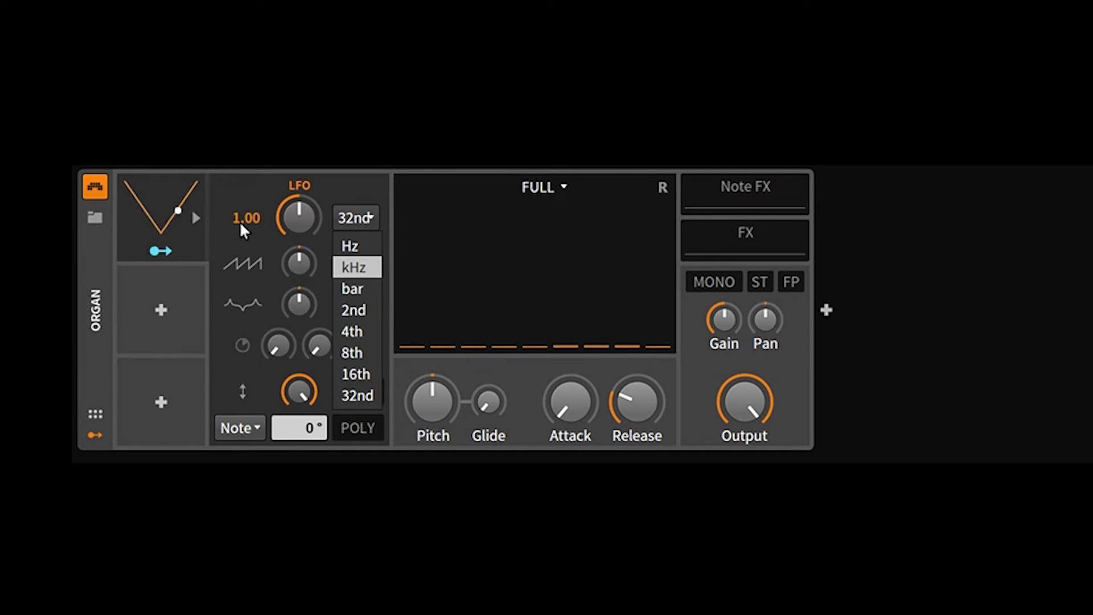
left_click(352, 289)
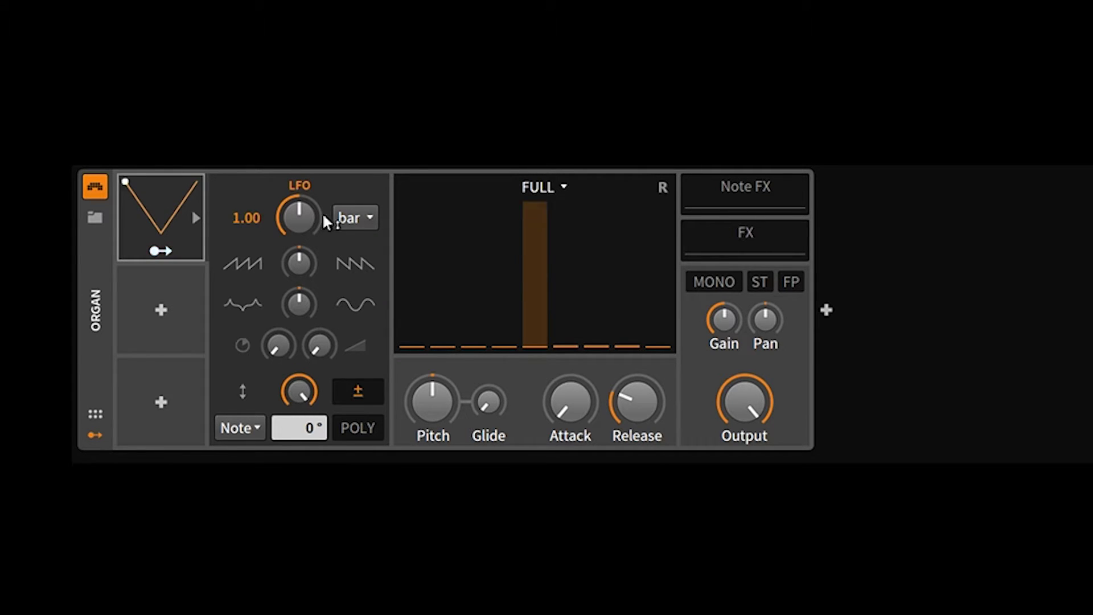
Set the LFO's rate to 0.50 with the unit kept at bar
left_click(354, 219)
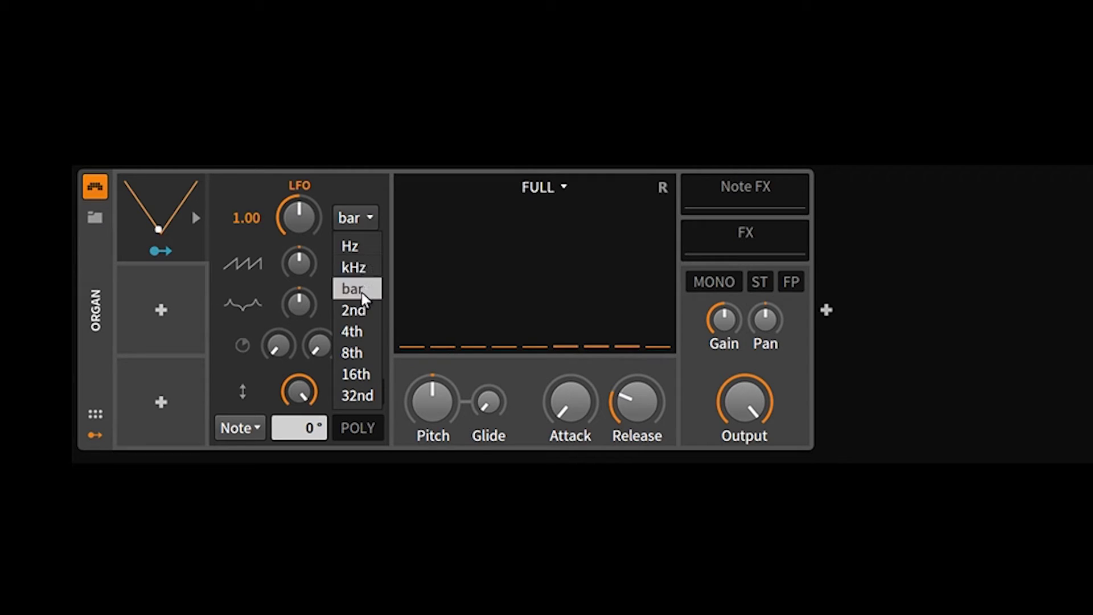
left_click(349, 226)
double_click(253, 217)
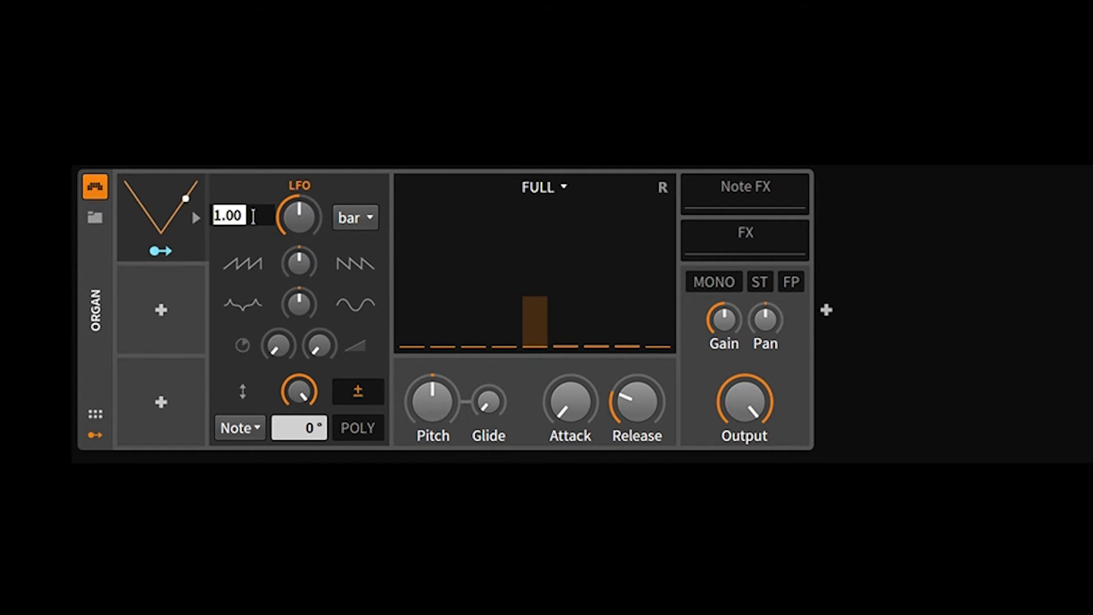
type(".5")
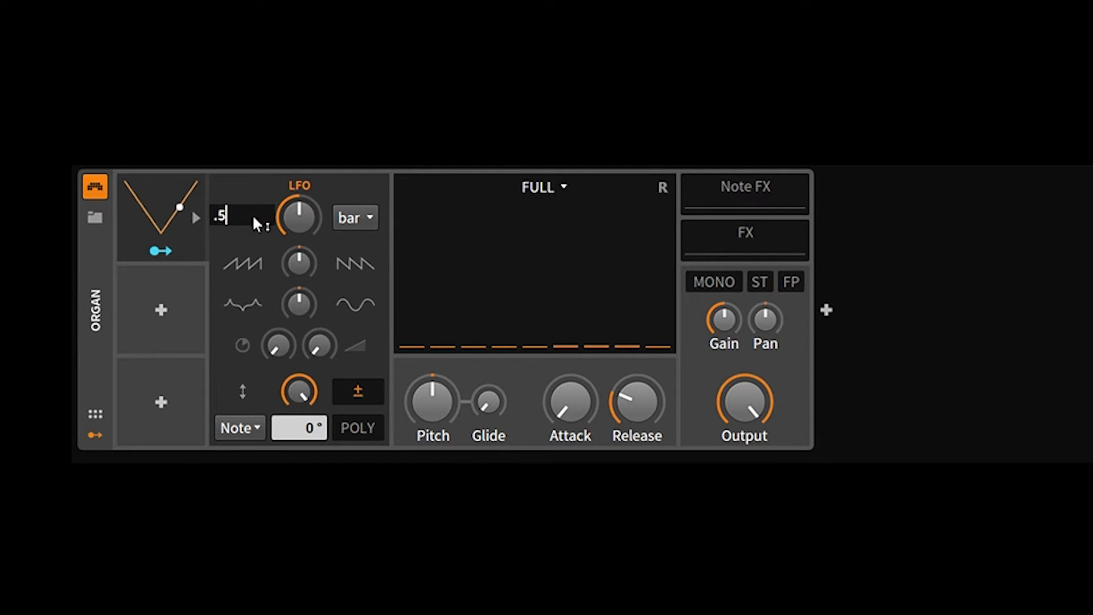
key("Return")
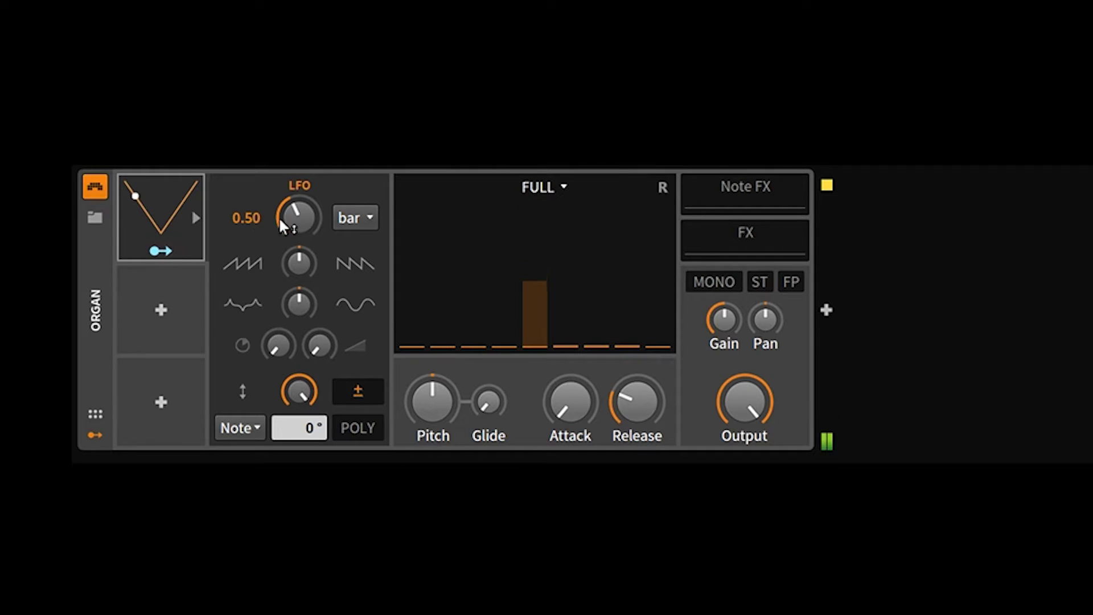
Set the LFO's rate to 2.00 with the unit kept at bar
double_click(245, 221)
type("2.0")
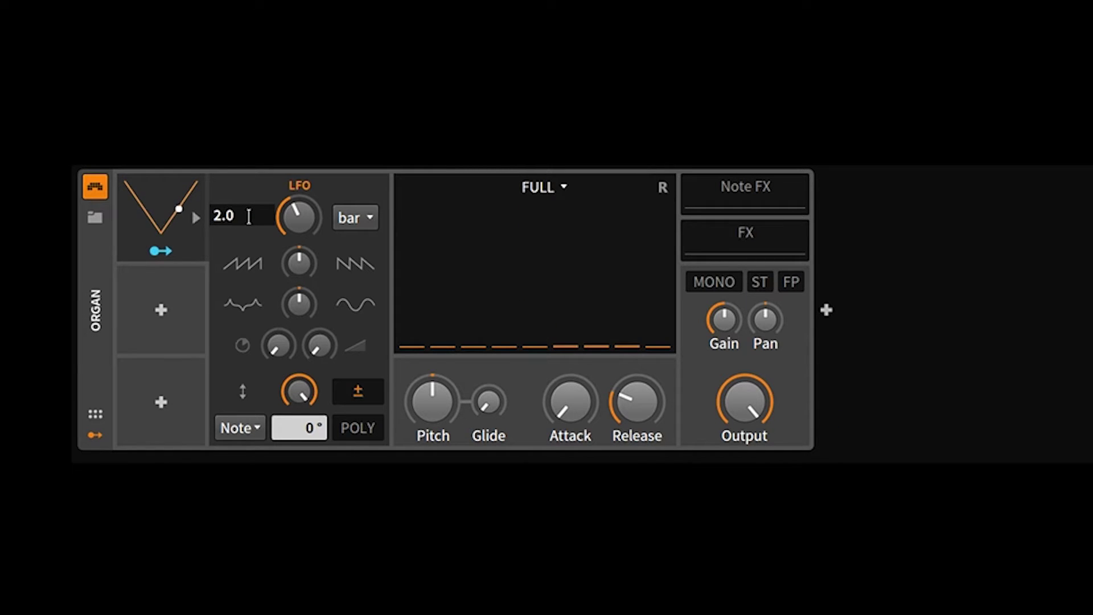
key("Return")
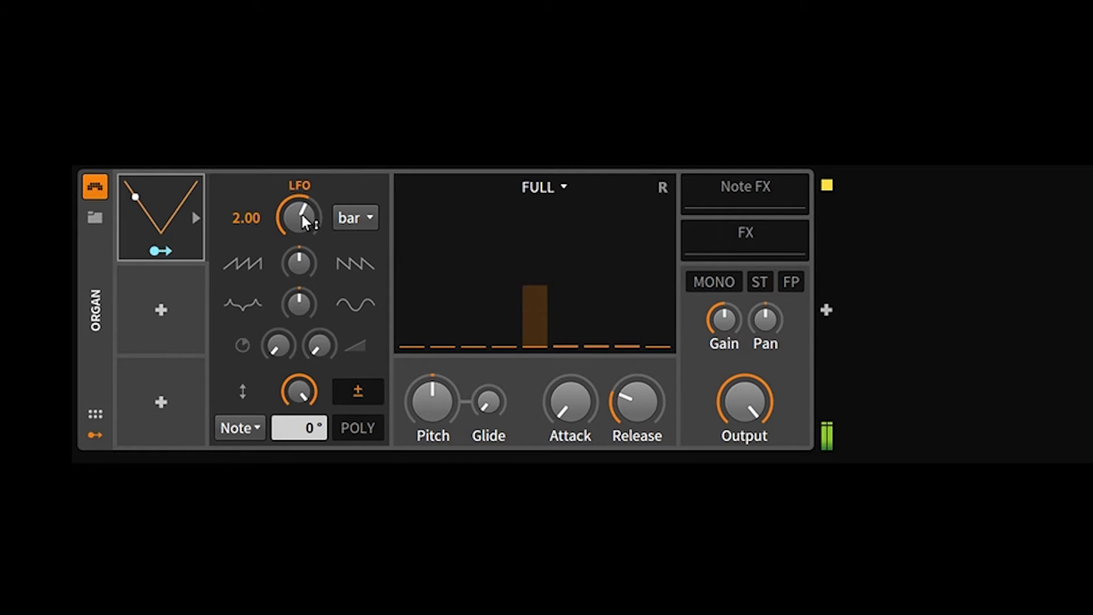
mouse_move(304, 226)
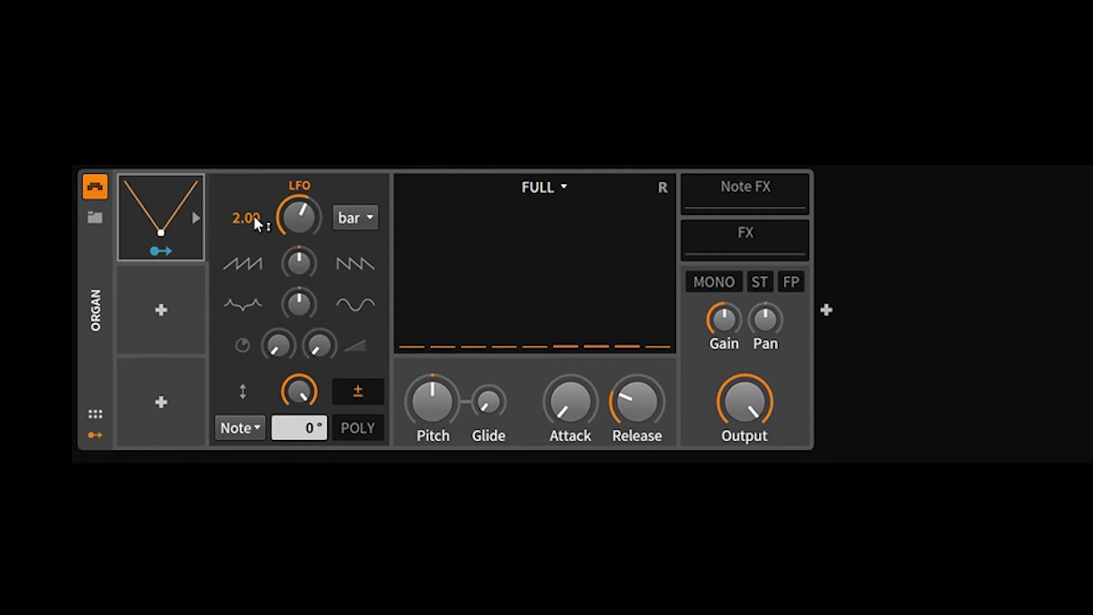
left_click(352, 219)
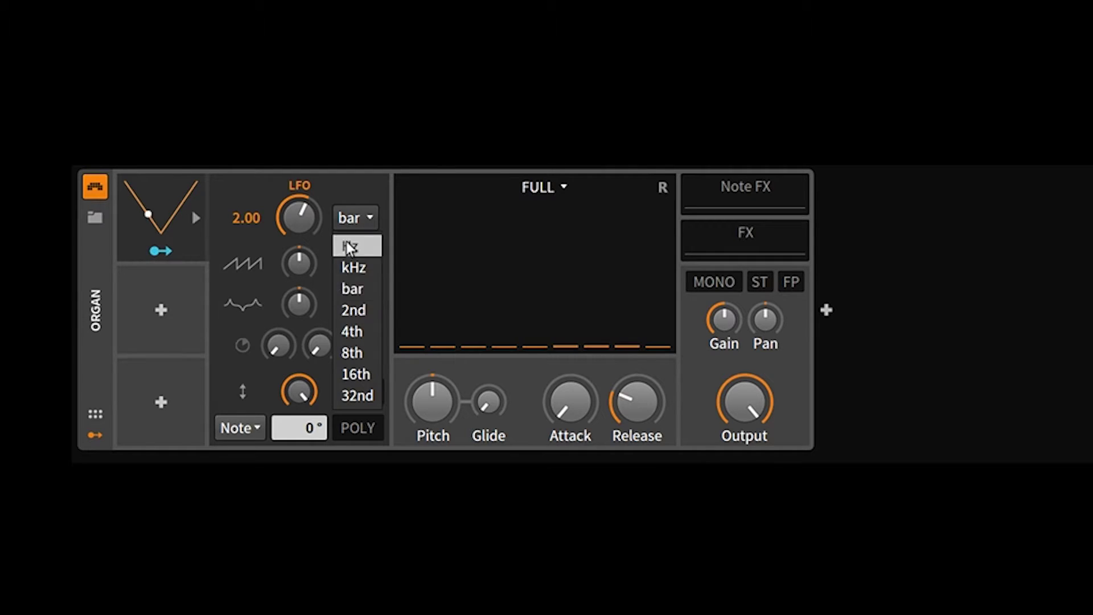
left_click(263, 230)
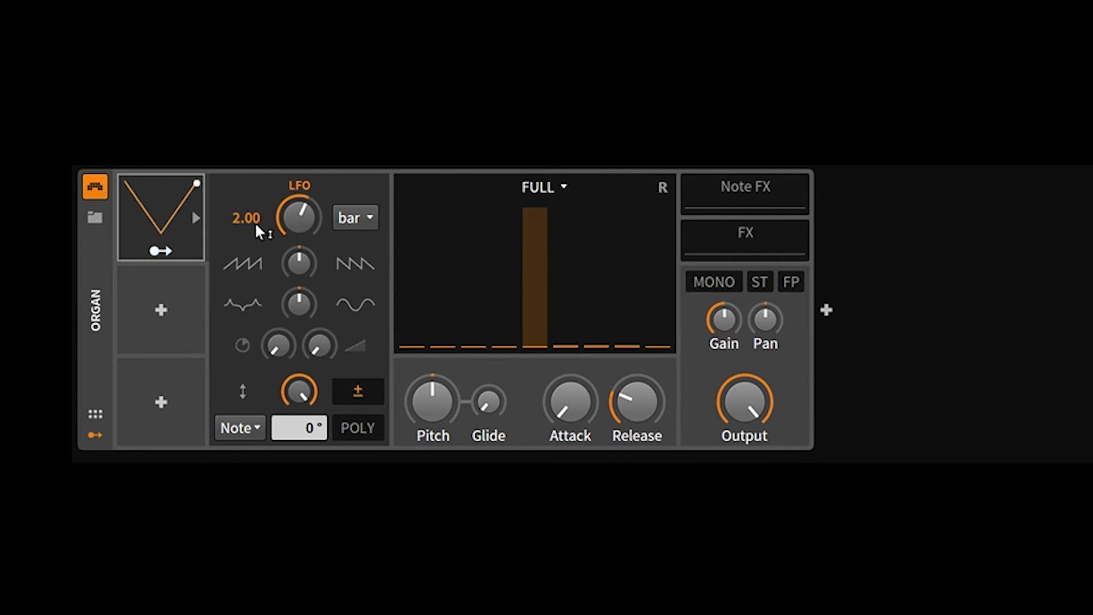
Switch the LFO's rate unit to kHz, lower the rate to 0.02 and raise it to 0.07
left_click(356, 225)
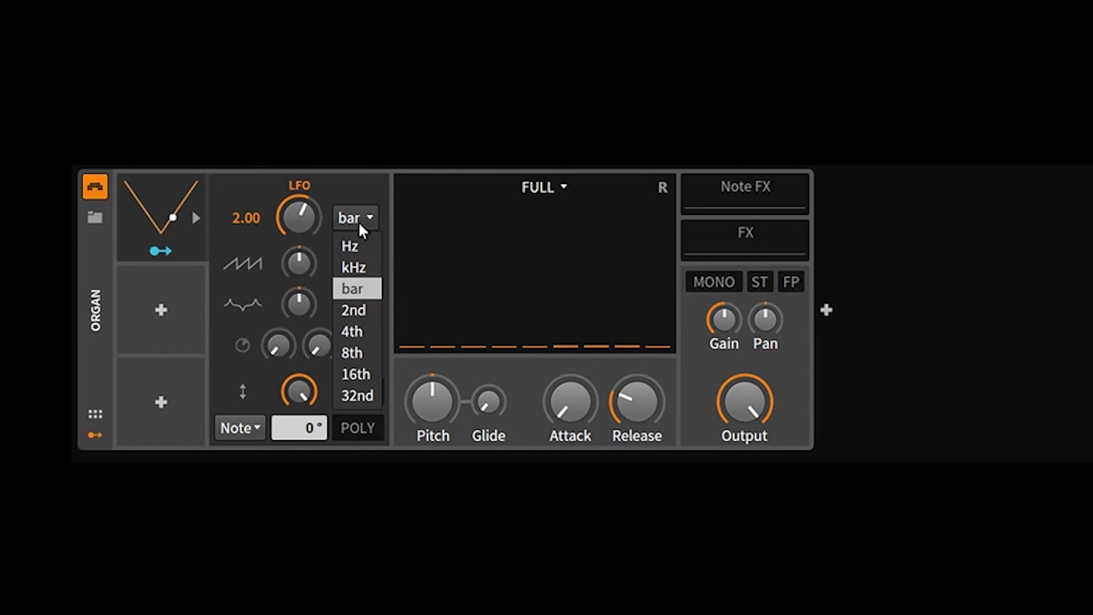
left_click(355, 267)
left_click_drag(307, 228, 308, 306)
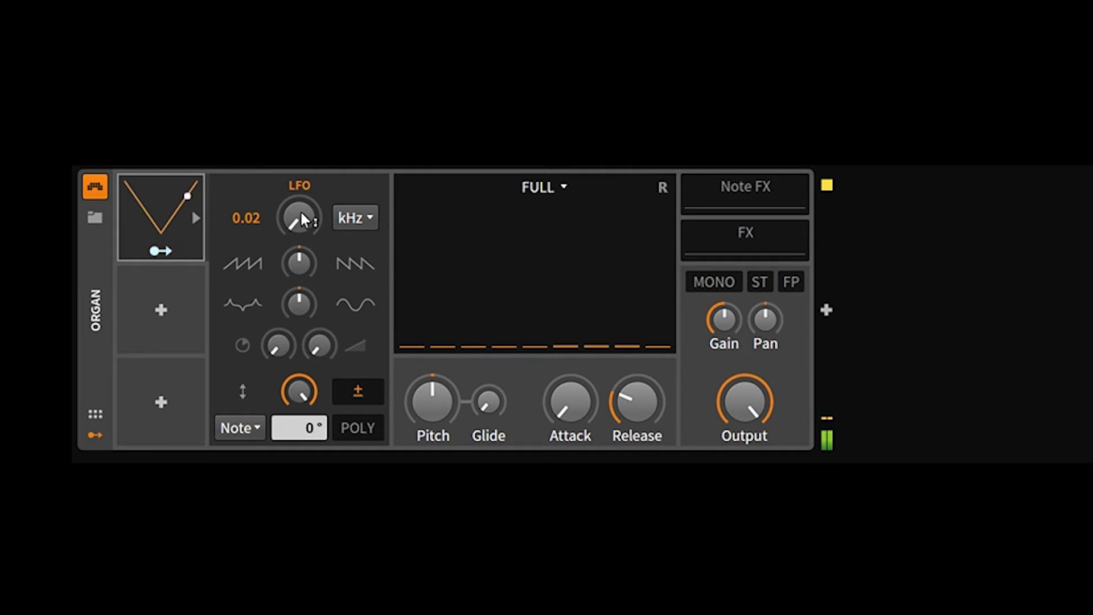
mouse_move(299, 218)
left_mouse_down()
mouse_move(299, 187)
mouse_move(296, 213)
left_mouse_up()
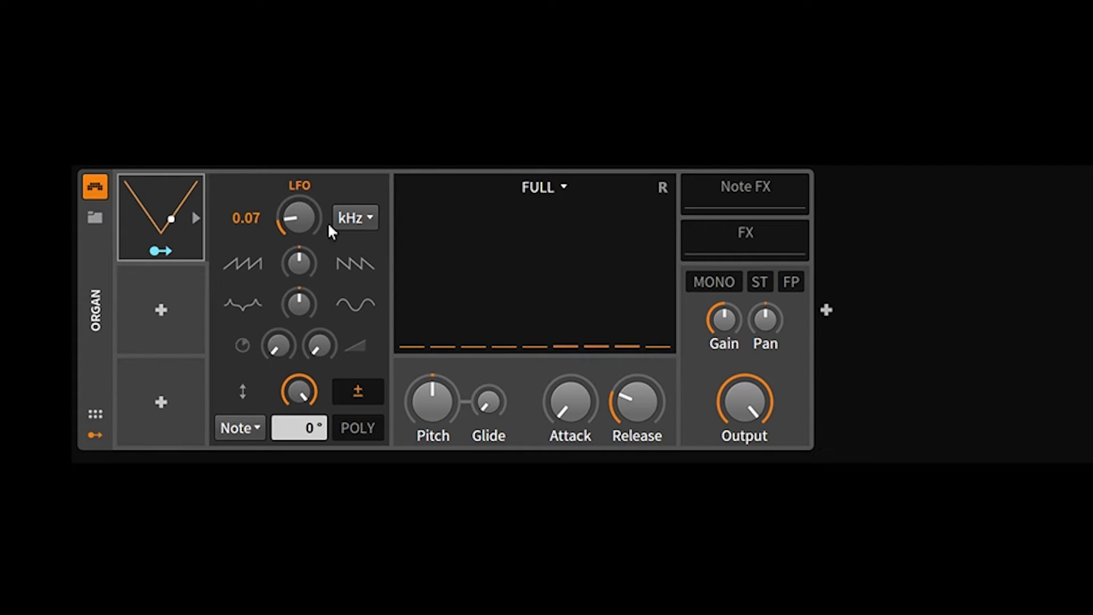
Set the LFO's rate to 1.00 Hz and bring up the available rate units
left_click(358, 217)
left_click(357, 245)
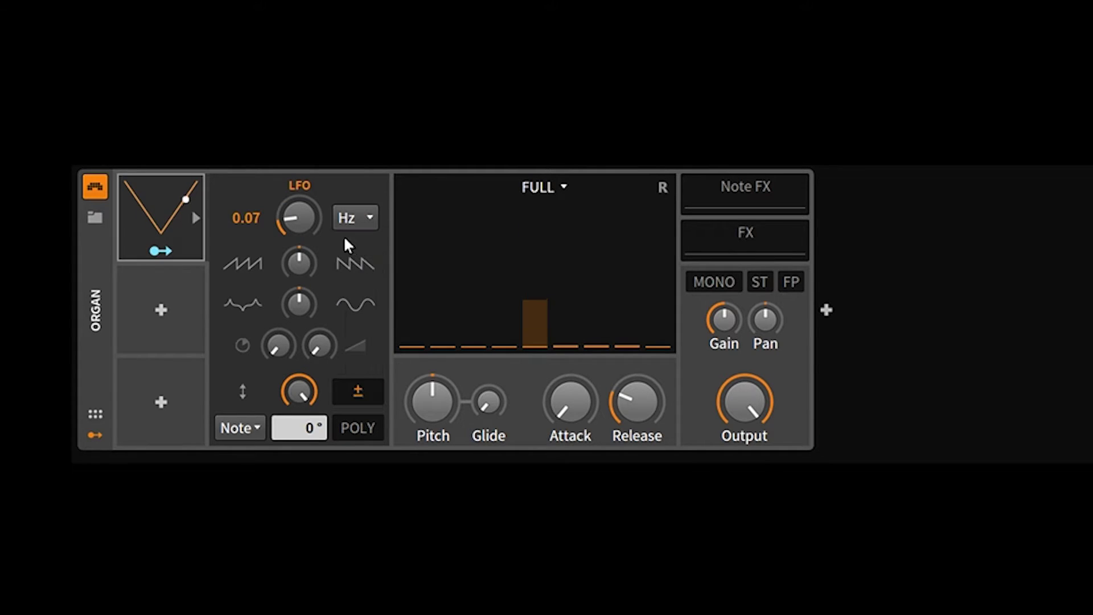
double_click(255, 216)
type("1.0")
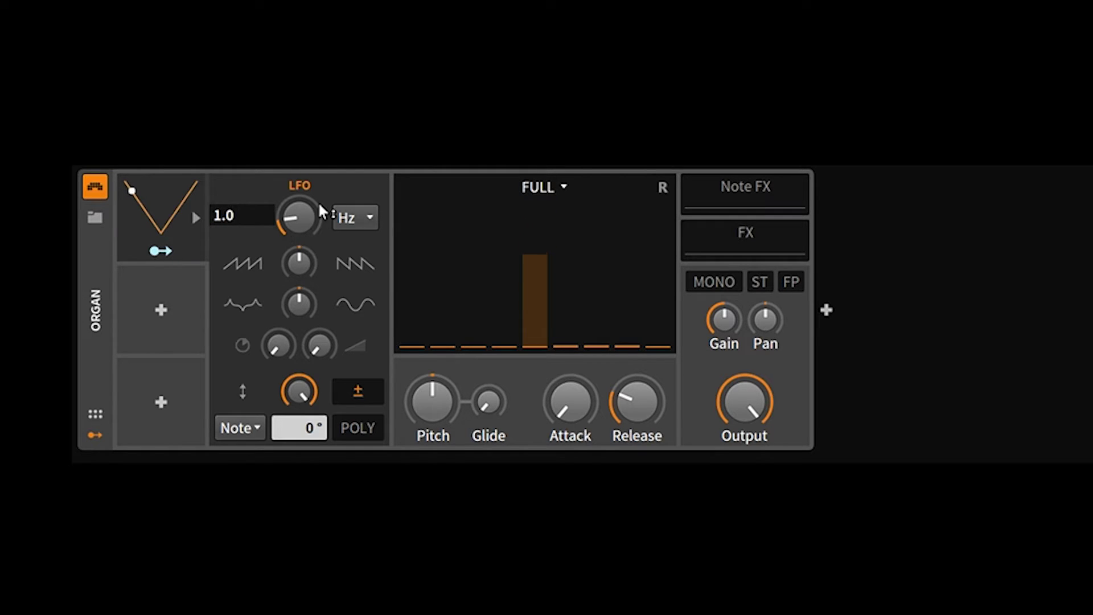
key("Return")
left_click(358, 225)
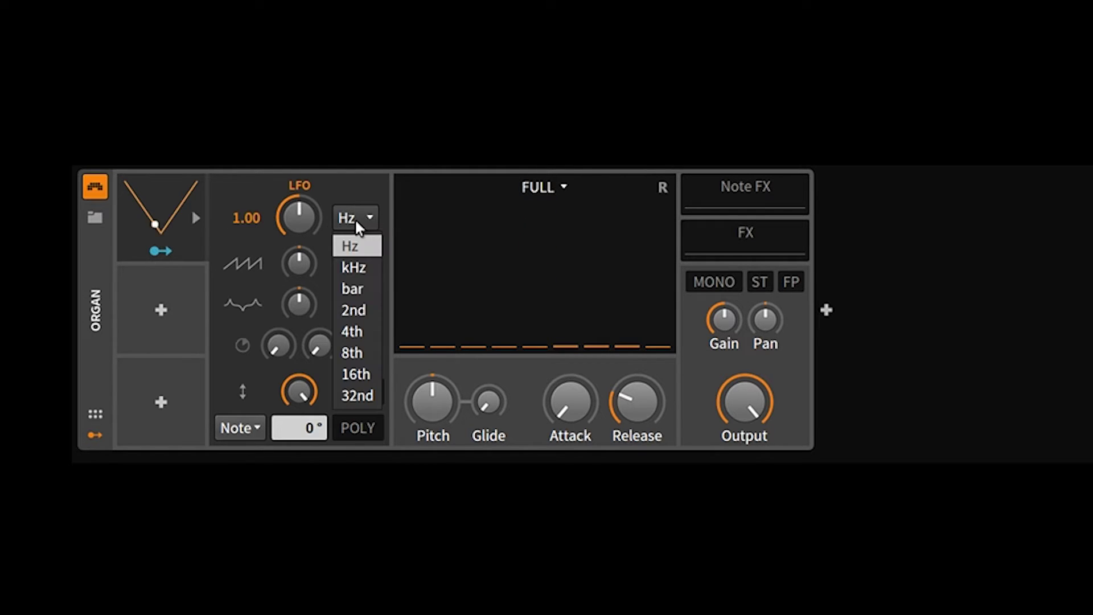
Set the LFO's rate unit to 2nd, then turn its Shape to -100 % and on to 100 %
left_click(366, 309)
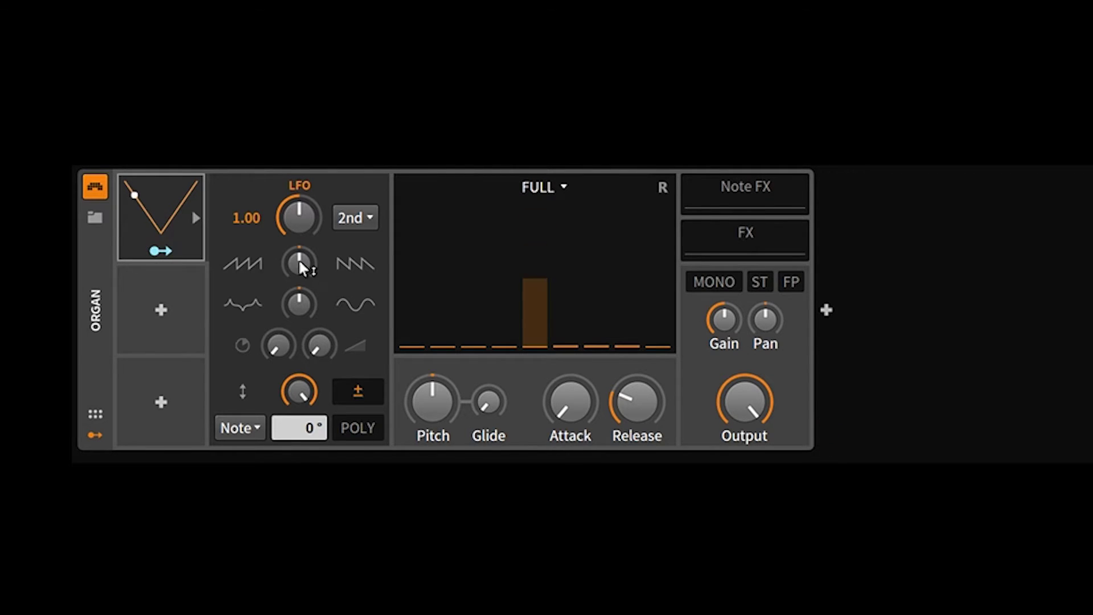
mouse_move(328, 273)
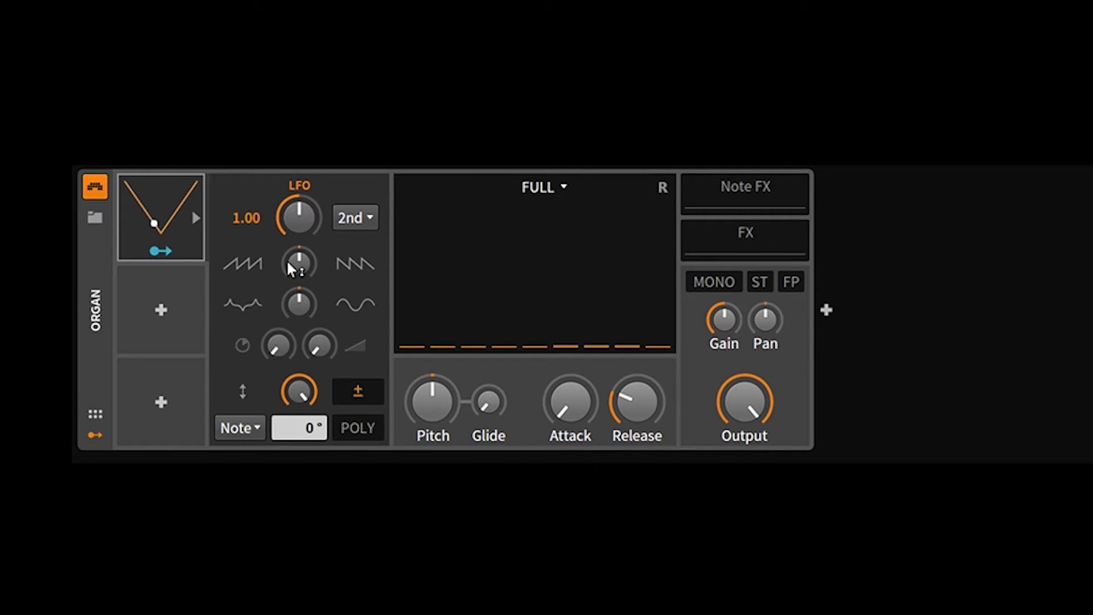
mouse_move(295, 266)
left_click_drag(296, 262, 296, 319)
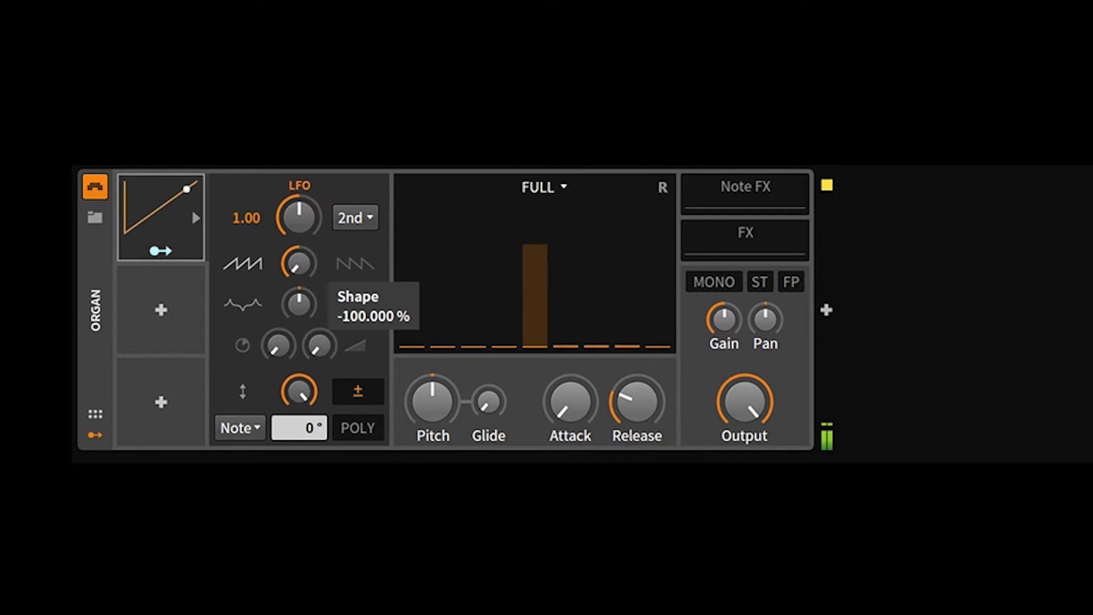
mouse_move(297, 262)
left_mouse_down()
mouse_move(297, 188)
mouse_move(297, 262)
left_mouse_up()
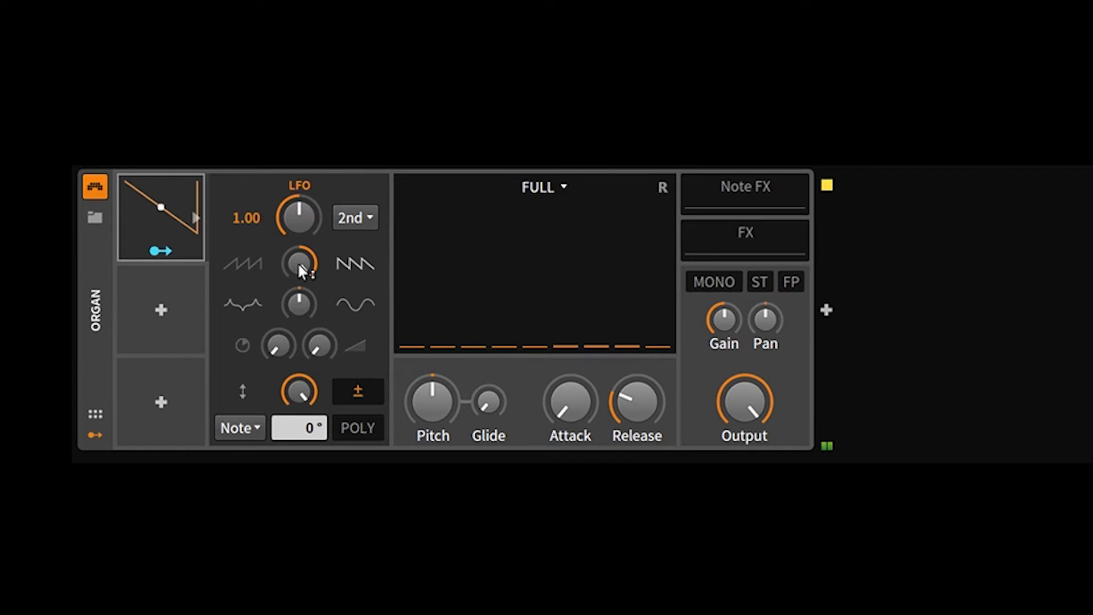
Return the LFO's Shape to centre, then sweep its Form fully to the sine side and fully to the opposite side
mouse_move(298, 262)
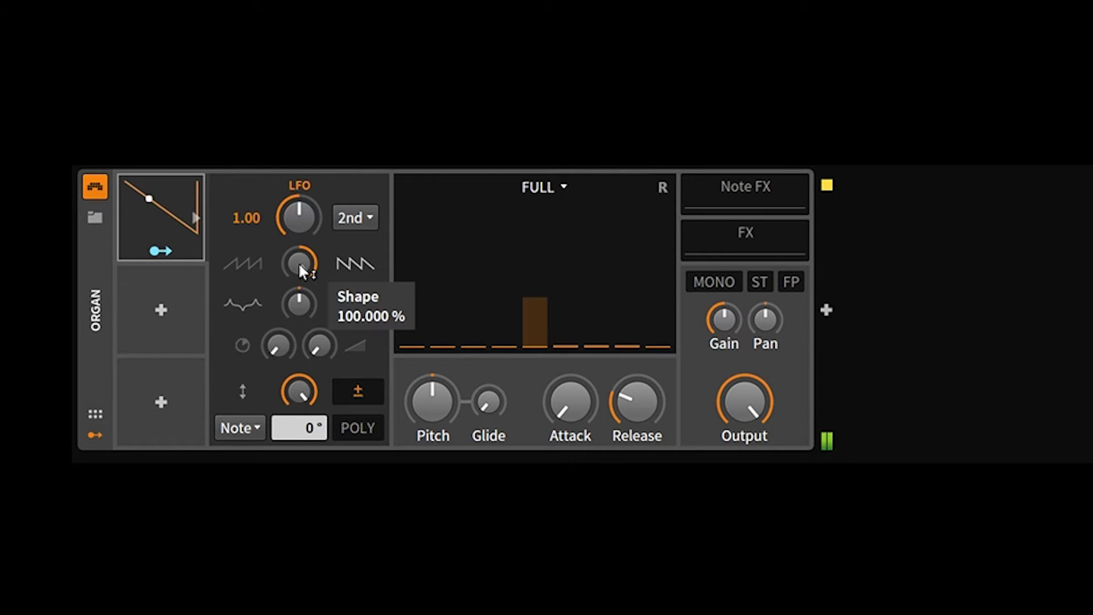
left_click_drag(299, 259, 299, 279)
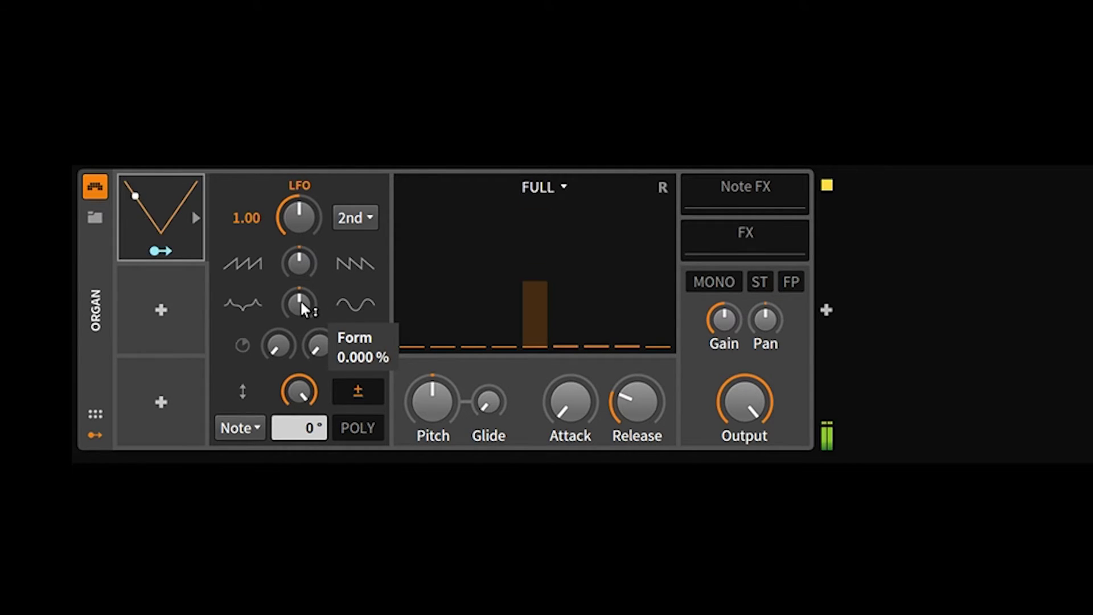
left_click_drag(299, 300, 300, 267)
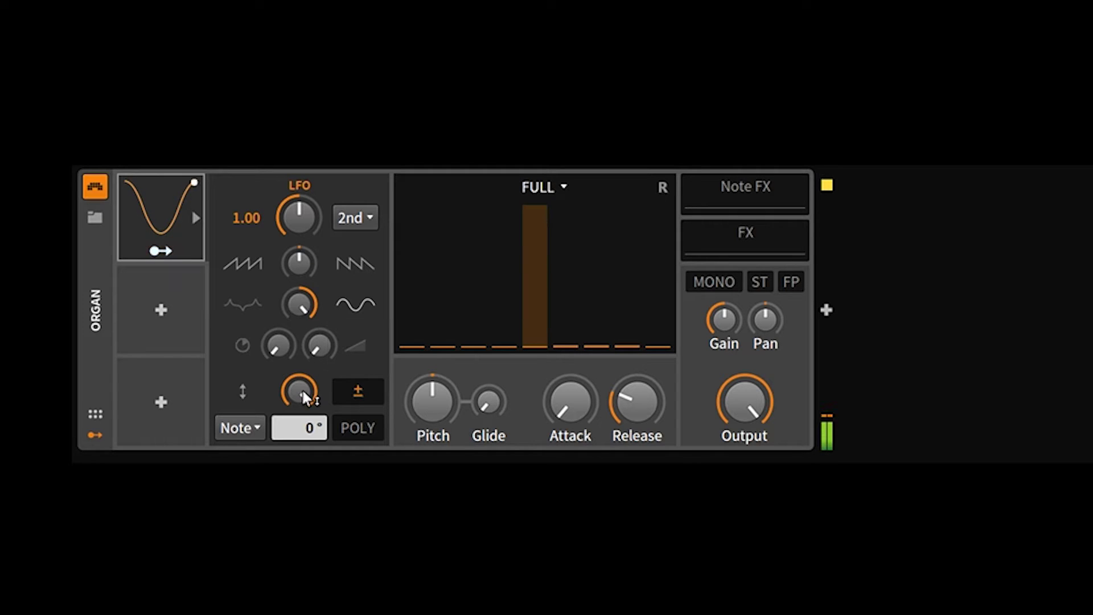
left_click_drag(300, 304, 300, 369)
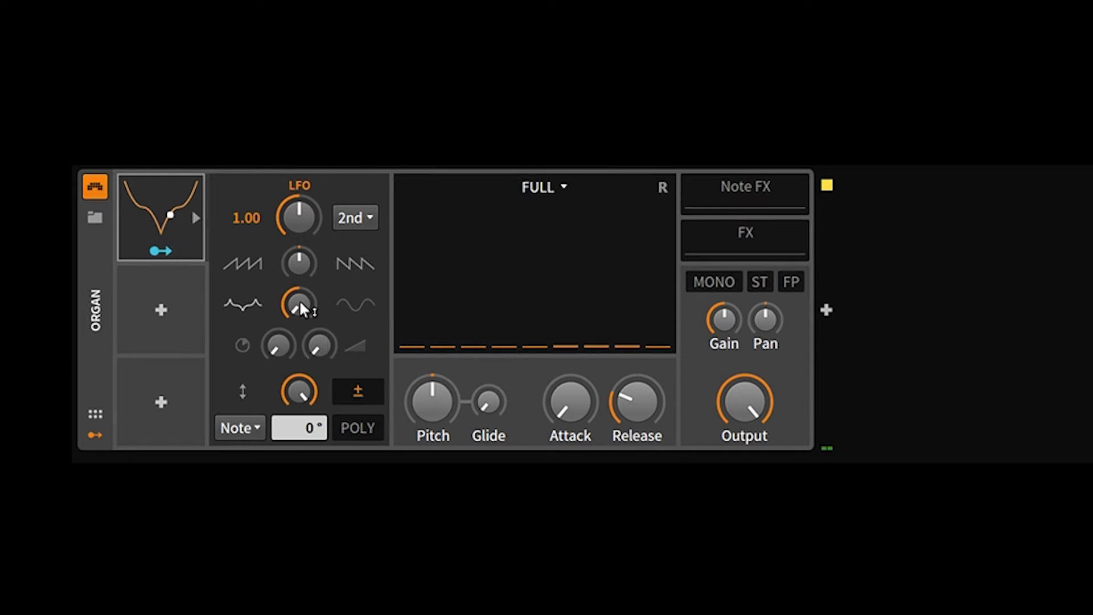
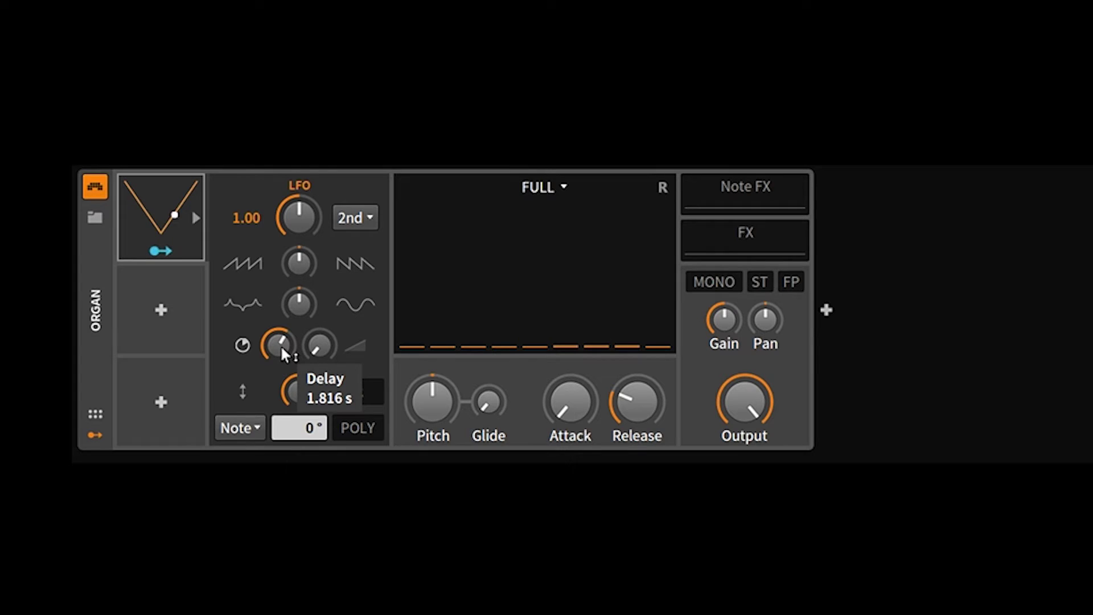
Try different LFO Delay times, including a long one, about 49 ms and about 394 ms
mouse_move(278, 344)
left_mouse_down()
mouse_move(278, 377)
mouse_move(280, 337)
mouse_move(281, 352)
left_mouse_up()
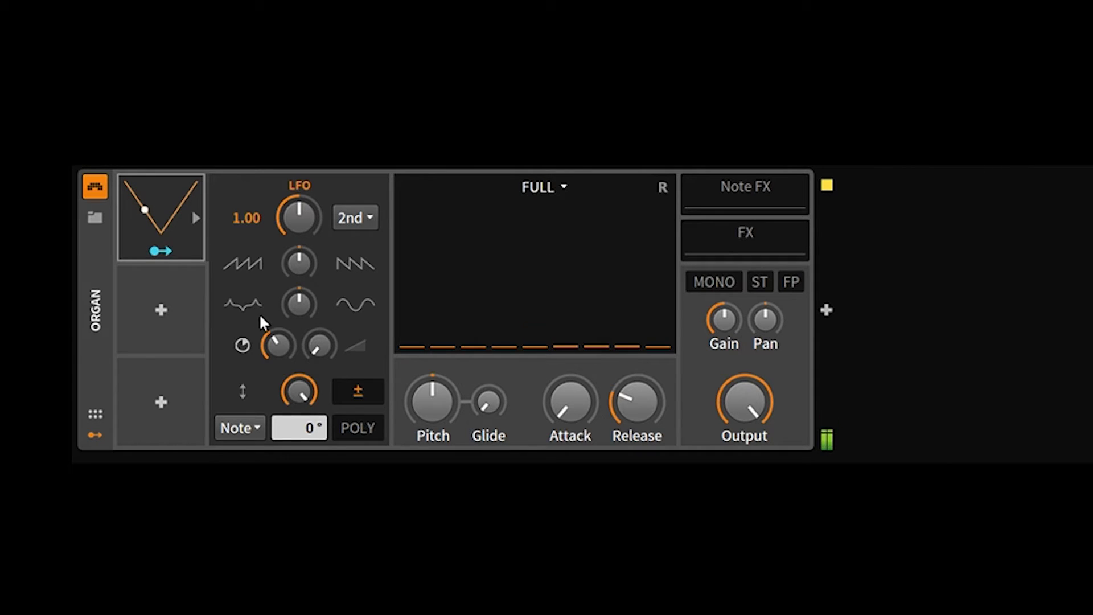
mouse_move(271, 355)
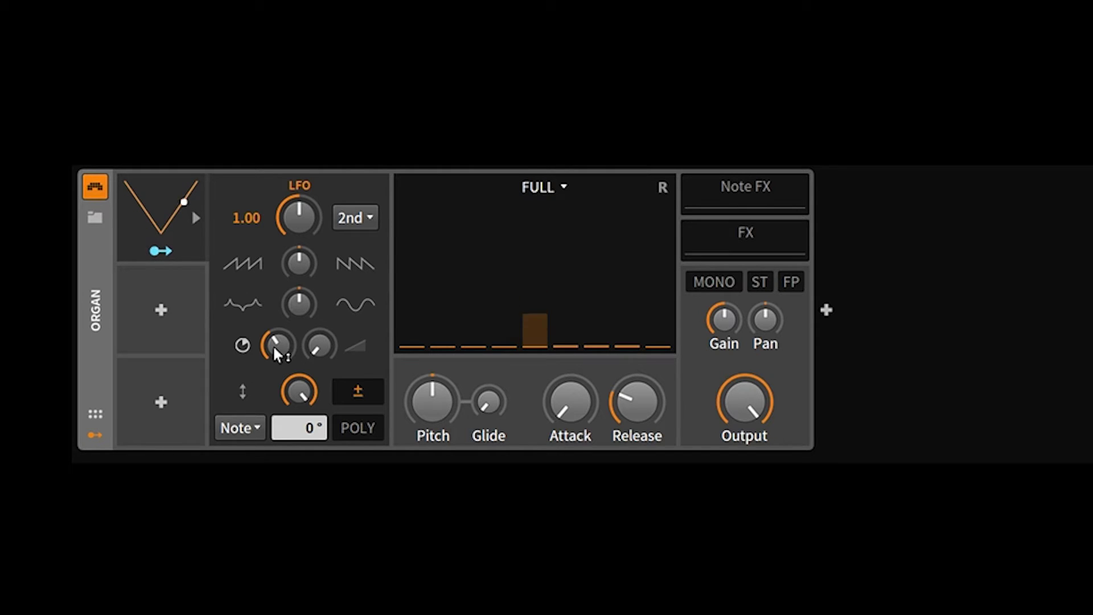
mouse_move(289, 392)
left_click_drag(289, 391, 289, 342)
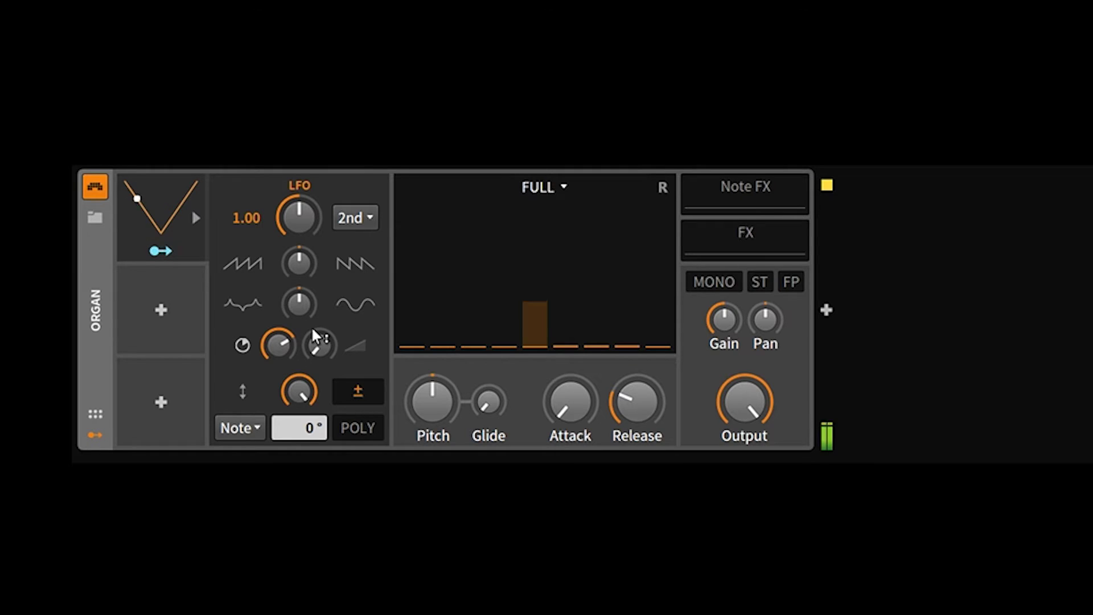
mouse_move(315, 336)
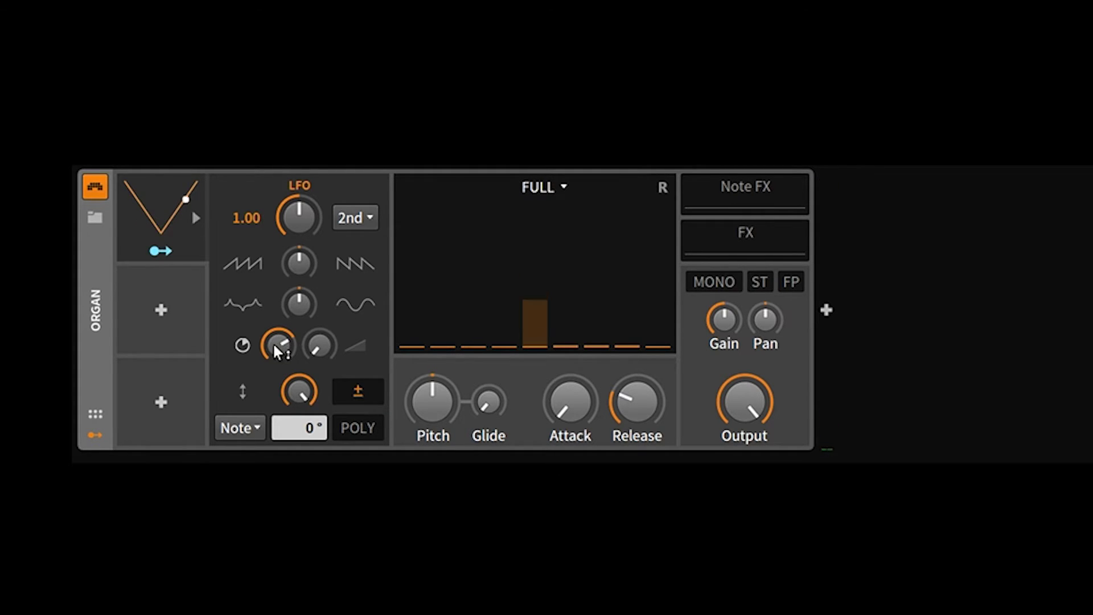
left_click_drag(277, 341, 277, 380)
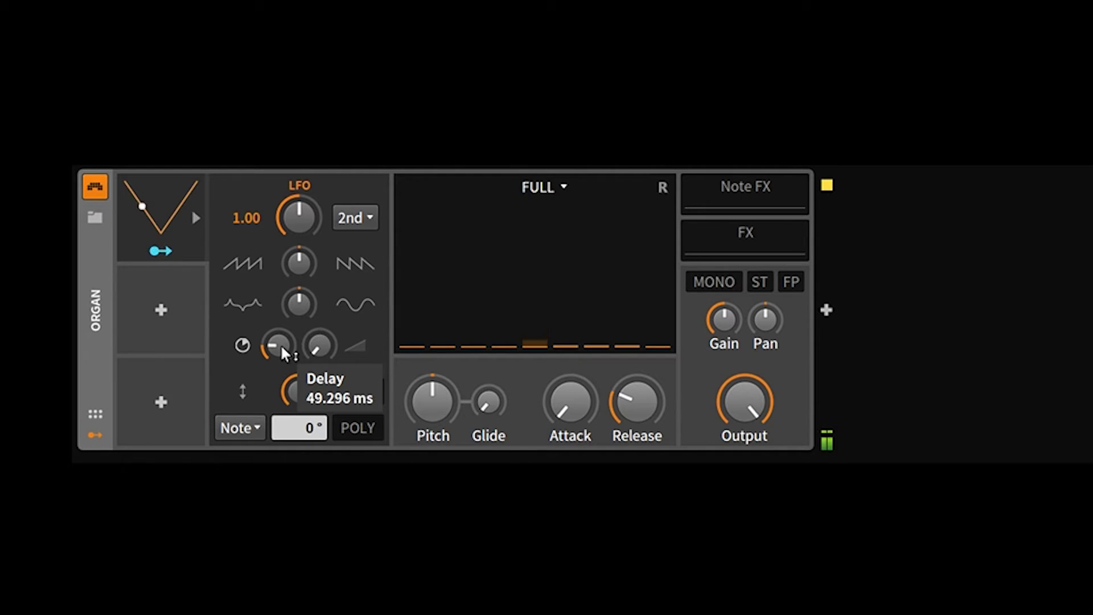
left_click_drag(280, 344, 280, 319)
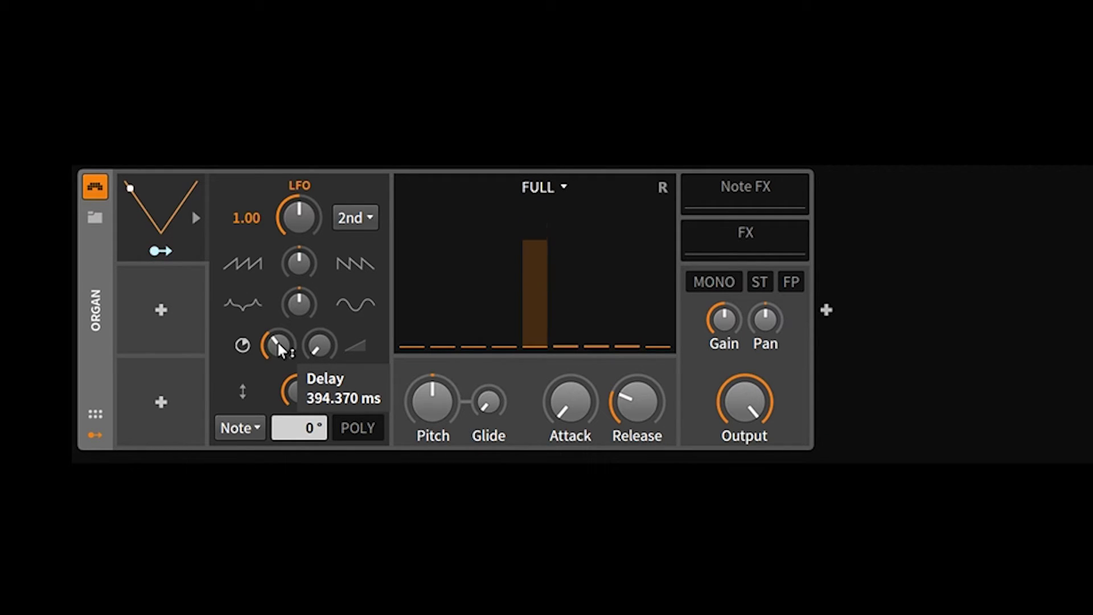
Take the LFO's Delay down to minimum and try its fade-in at about mid-range
left_click_drag(278, 341, 322, 307)
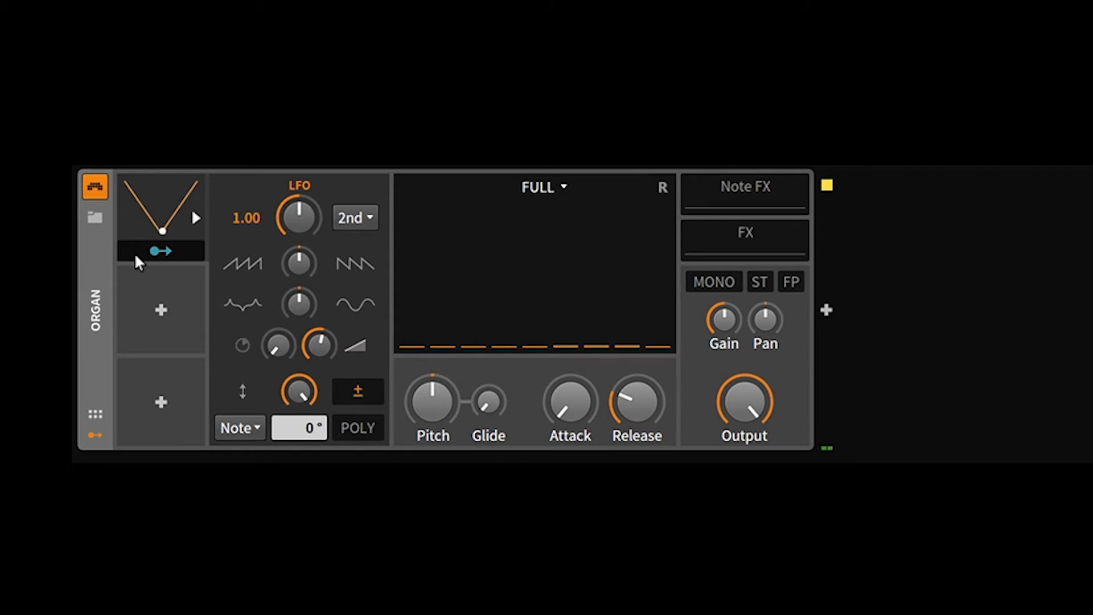
left_click(152, 252)
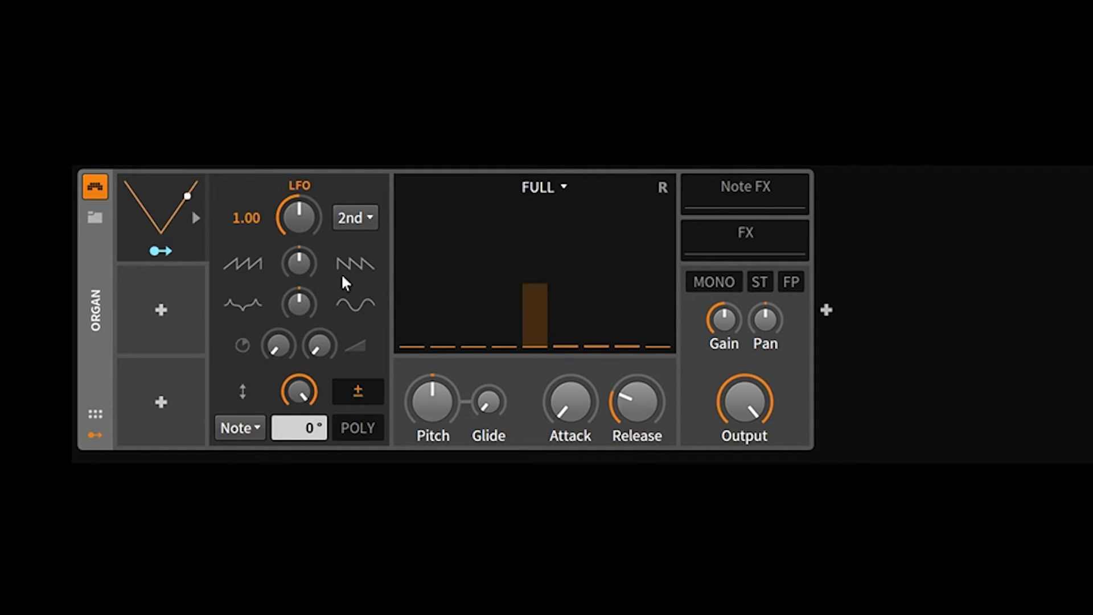
left_click_drag(322, 343, 322, 294)
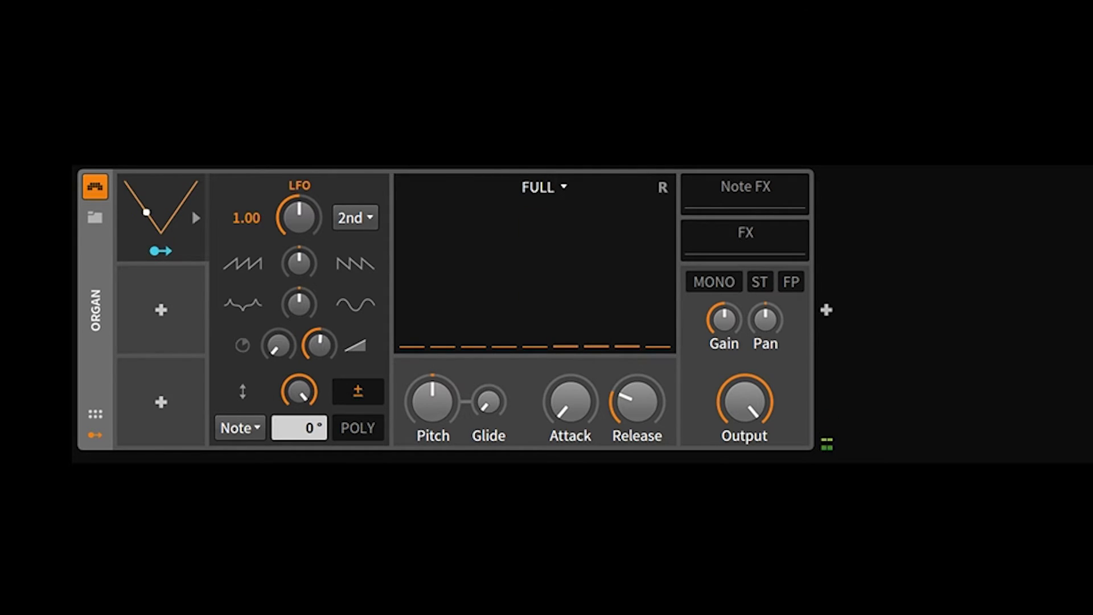
Combine a short LFO fade-in with a mid-range Delay, then bring both down to minimum
left_click_drag(320, 349, 320, 387)
left_click_drag(280, 342, 280, 316)
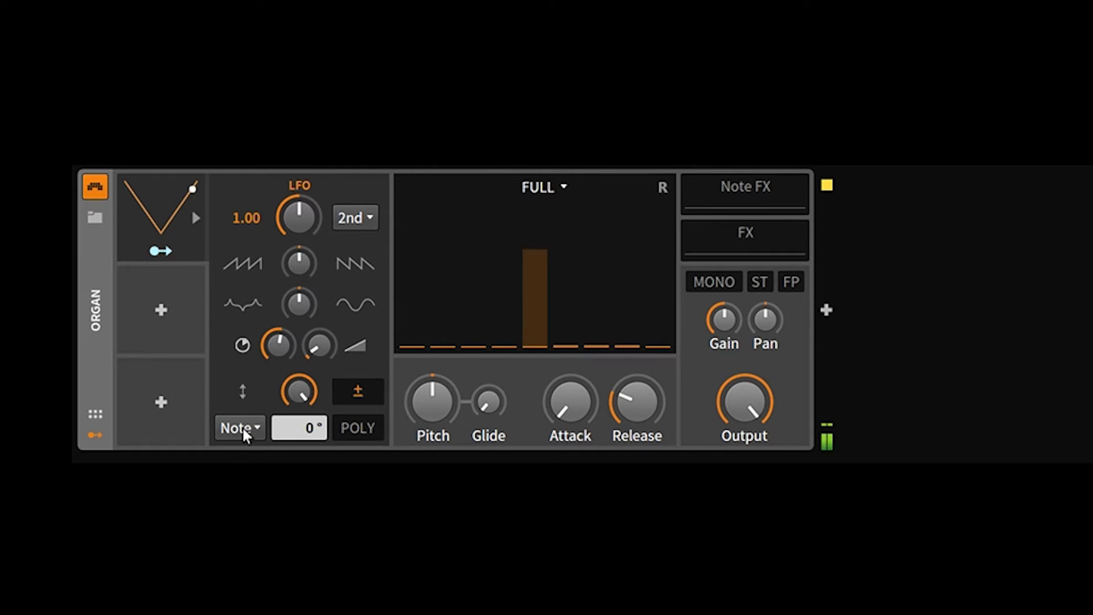
left_click_drag(284, 339, 283, 373)
left_click_drag(321, 337, 321, 353)
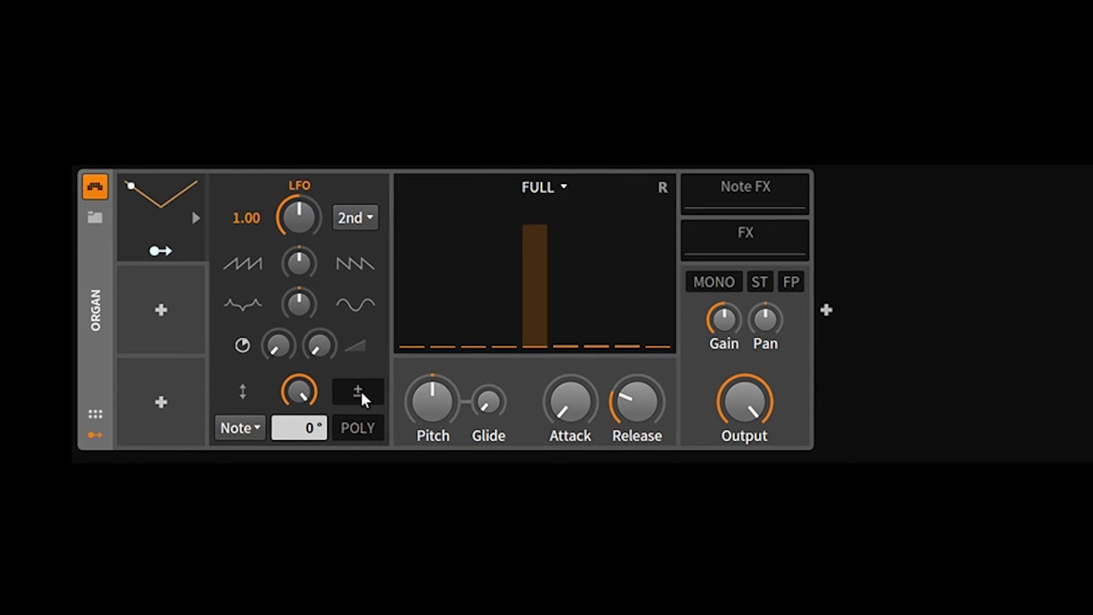
Remove the LFO modulation from the Organ's Level 12th drawbar
left_click(168, 245)
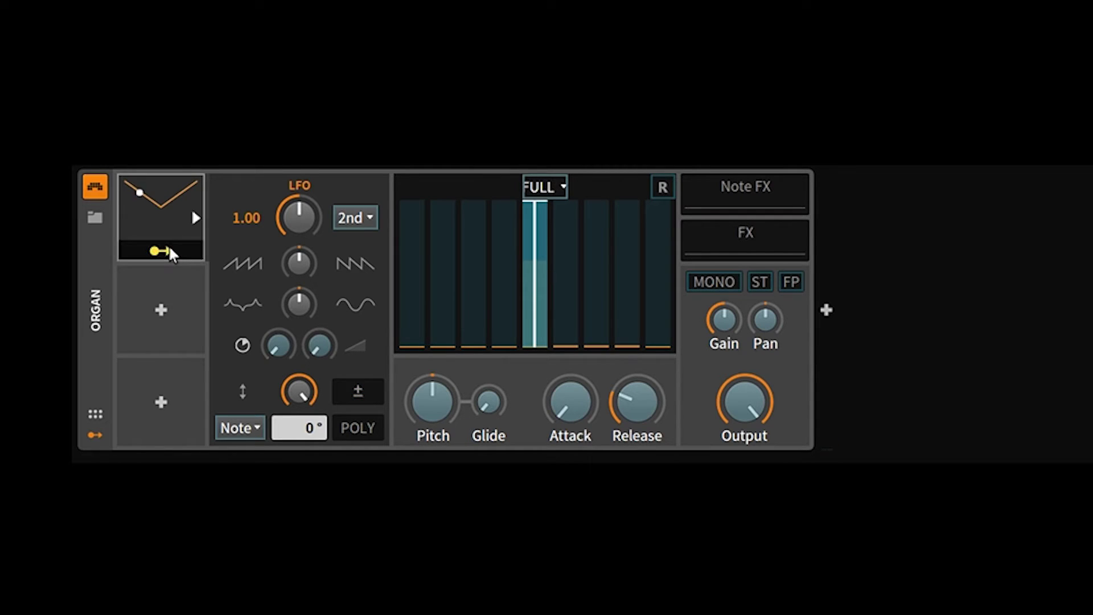
right_click(536, 341)
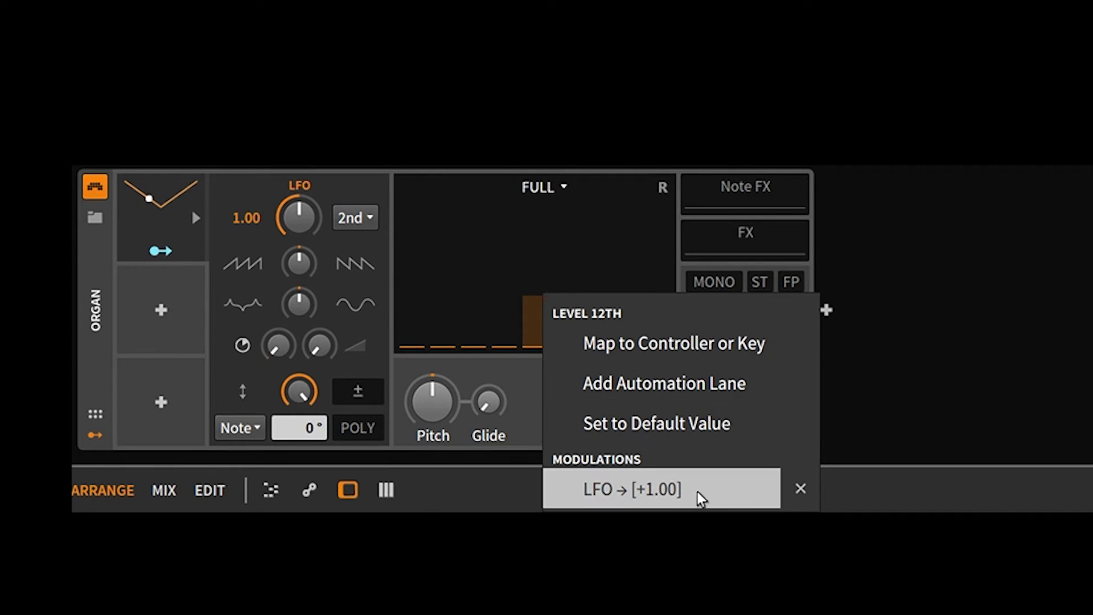
left_click(800, 489)
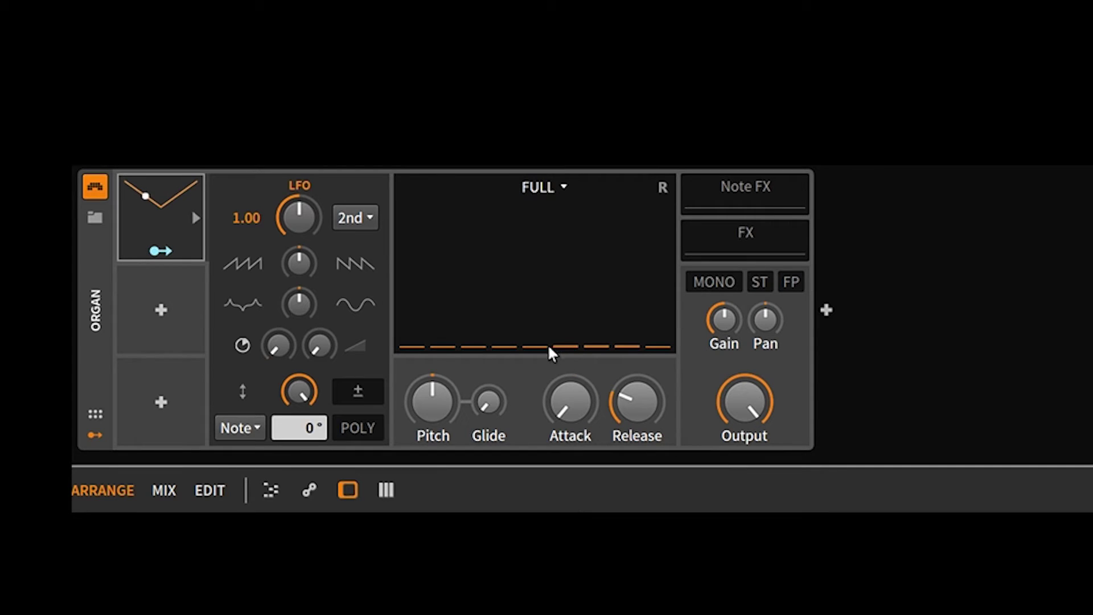
Raise the Level 12th drawbar to just below mid-height and assign the LFO to modulate it by +0.38
left_click_drag(549, 348, 549, 280)
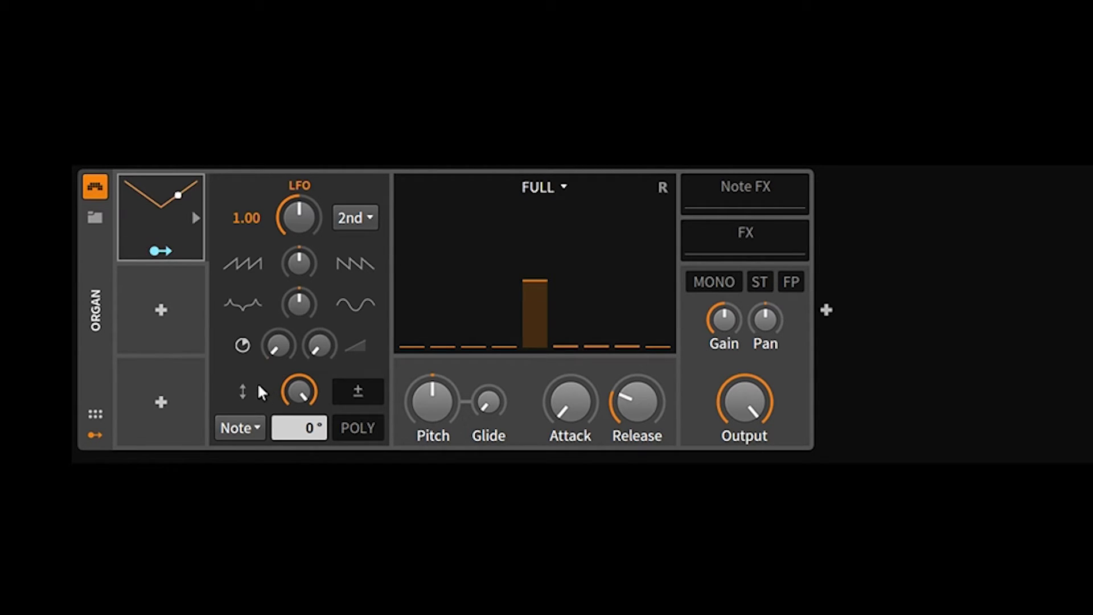
left_click(161, 251)
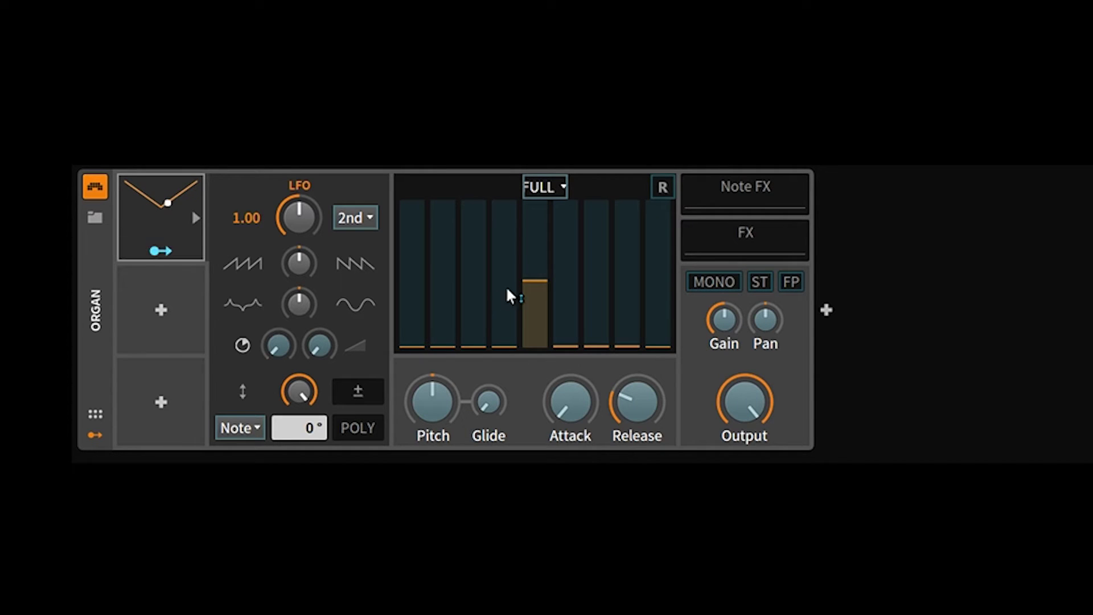
left_click_drag(534, 287, 534, 230)
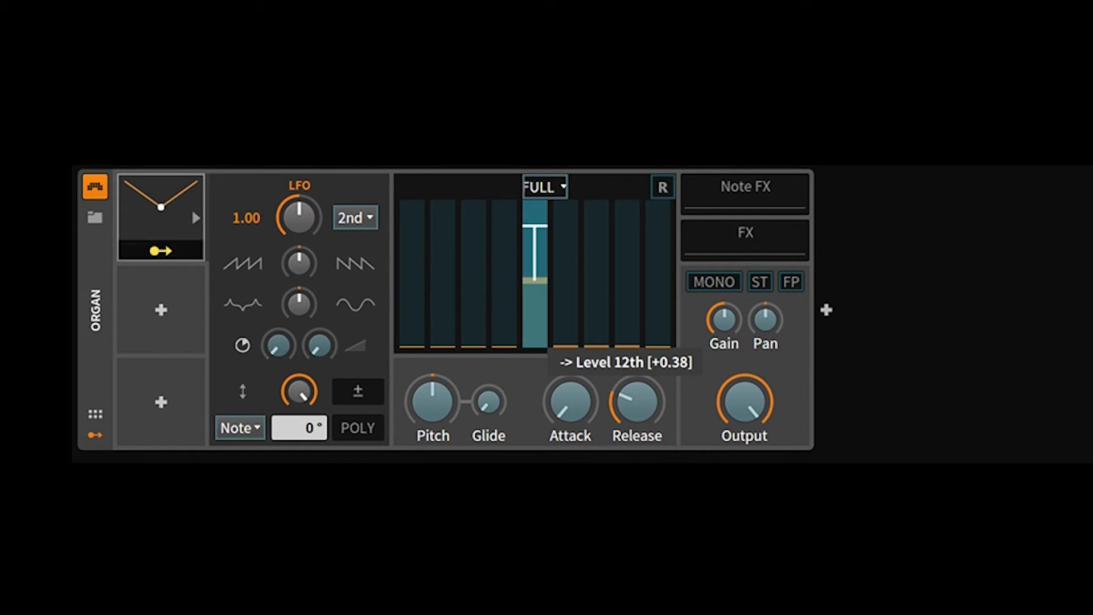
left_click(161, 252)
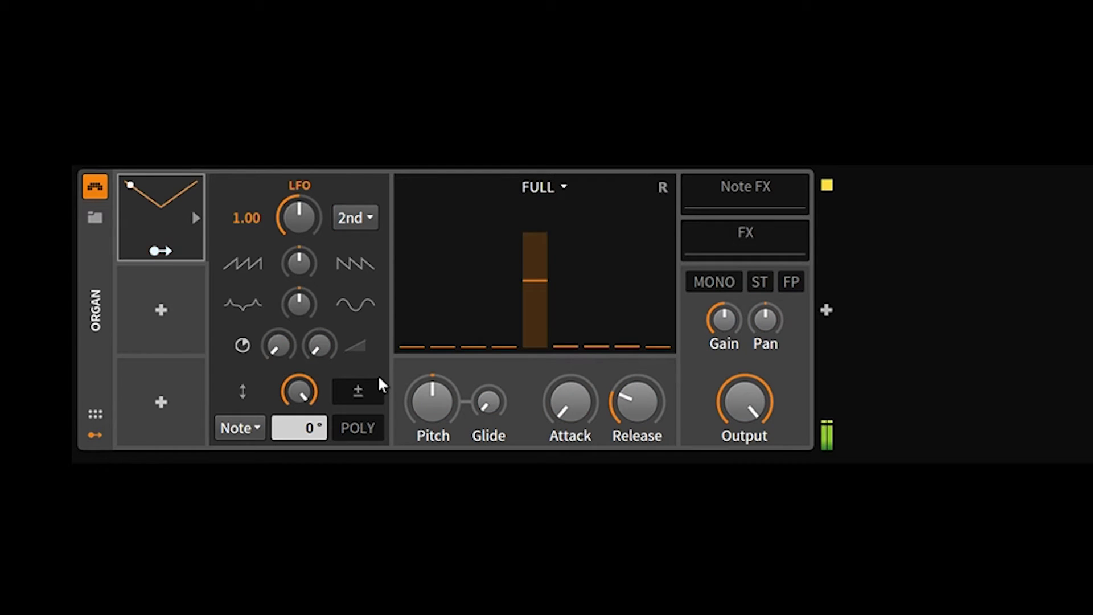
Make the LFO bipolar, try lower Depth amounts and bring the Depth back up to 100 %
left_click_drag(310, 392, 311, 354)
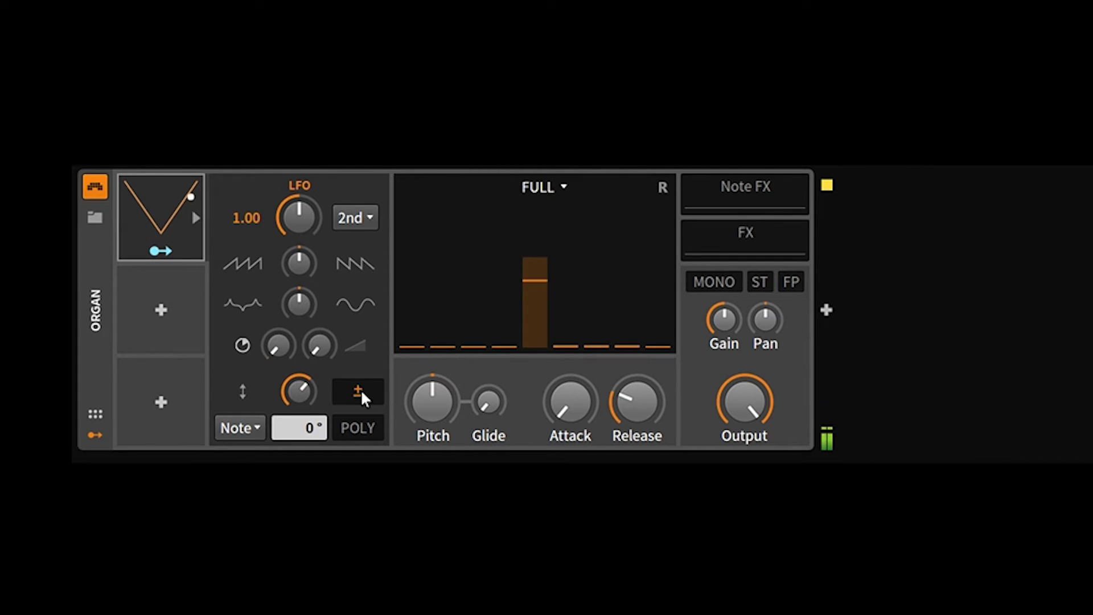
left_click_drag(298, 390, 298, 410)
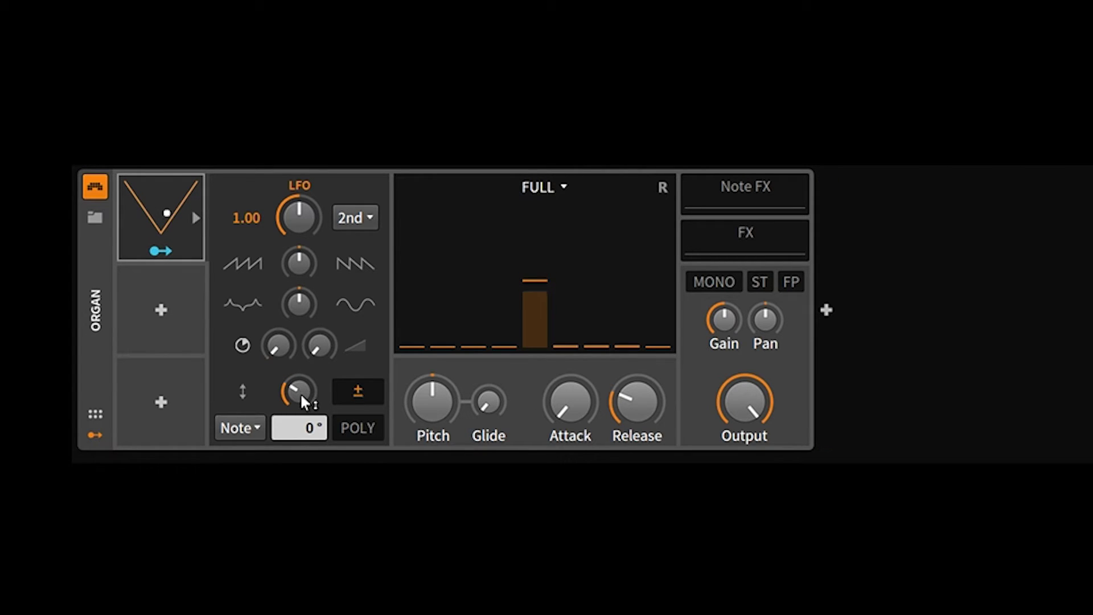
mouse_move(298, 391)
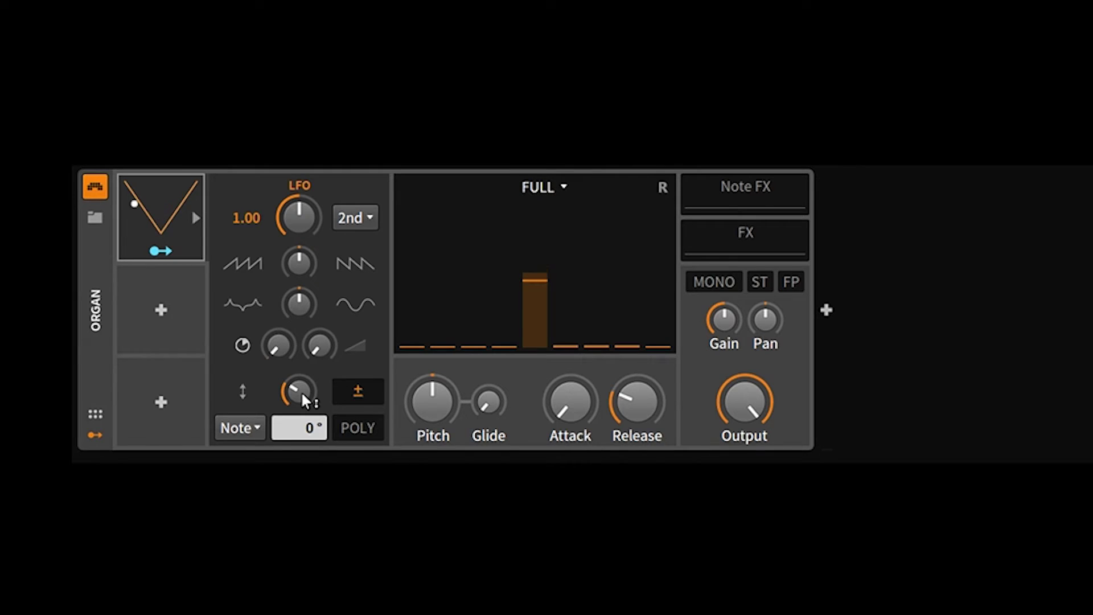
left_click_drag(302, 393, 301, 359)
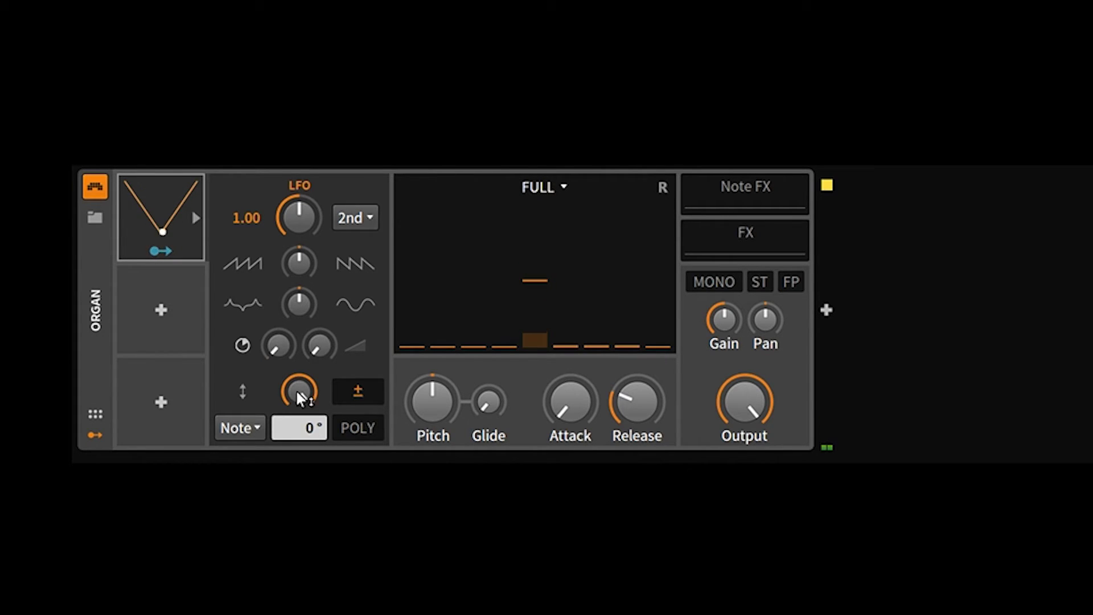
Lower the LFO's Depth to about 30 %, trim it slightly further and bring up the available trigger modes
mouse_move(298, 390)
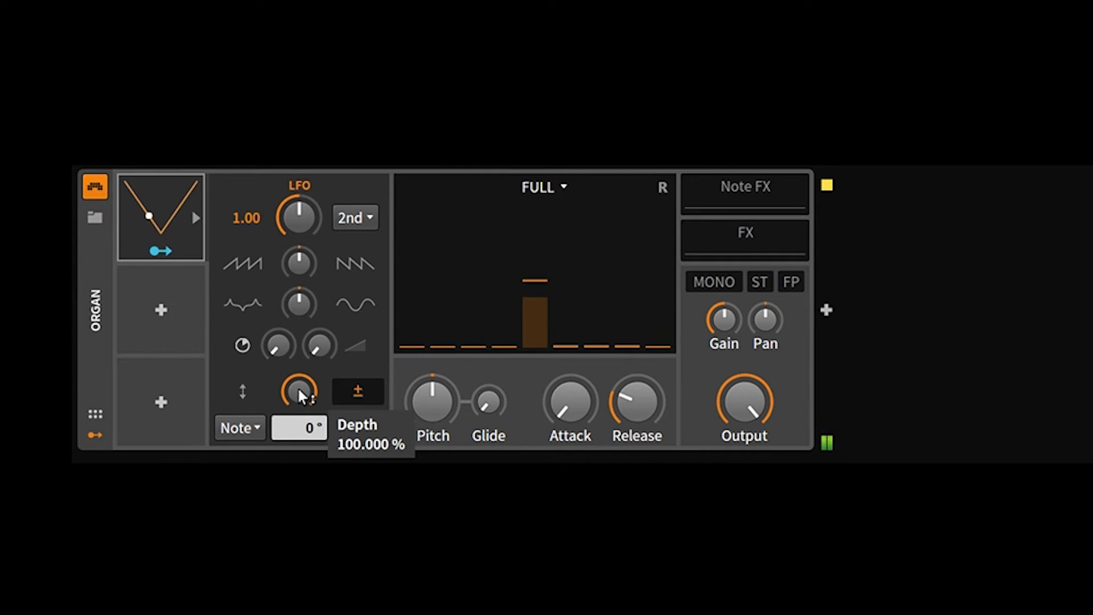
left_click_drag(299, 390, 299, 439)
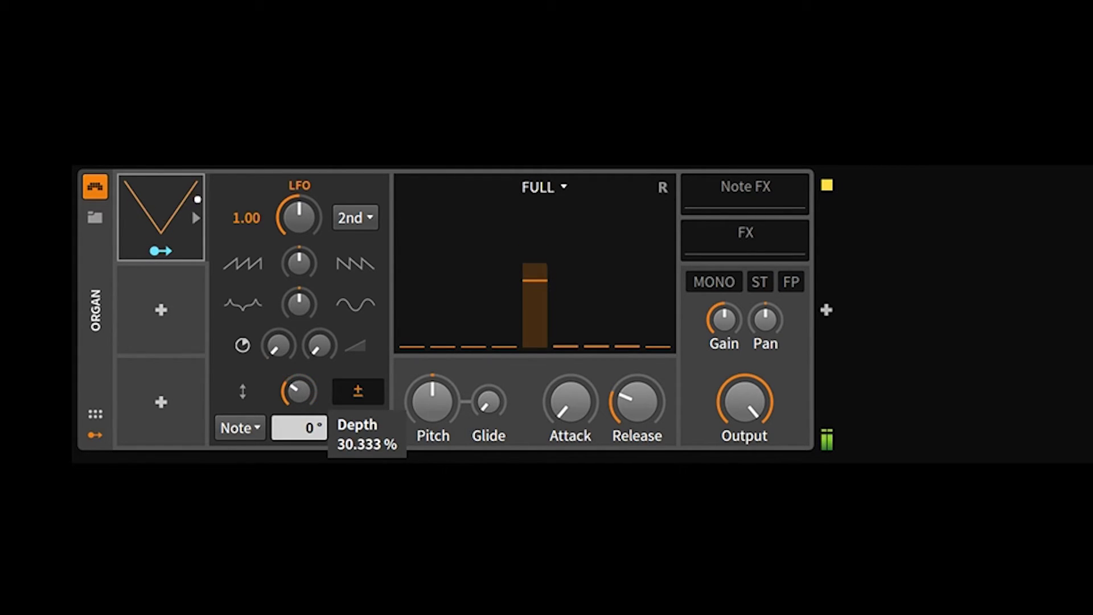
left_click_drag(299, 440, 299, 439)
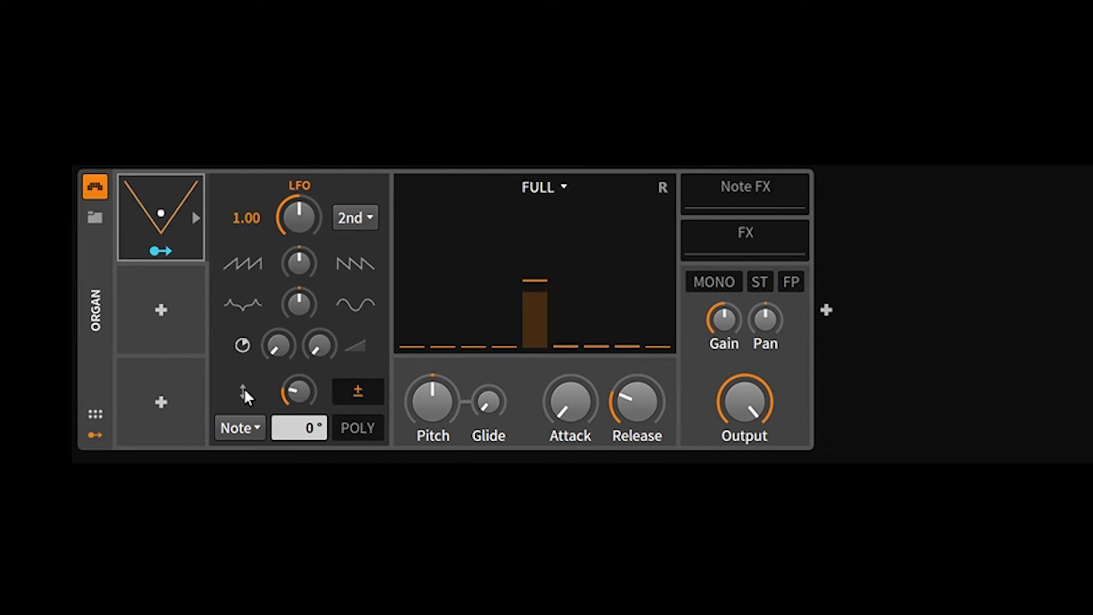
left_click(250, 436)
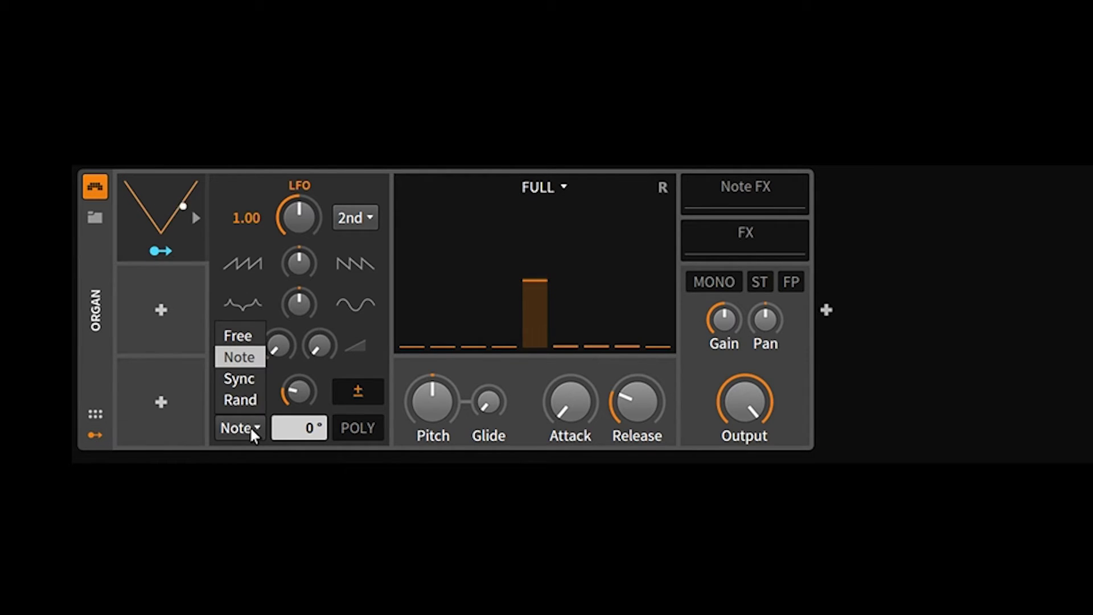
Try the LFO's Sync trigger mode and settle on Free
left_click(251, 385)
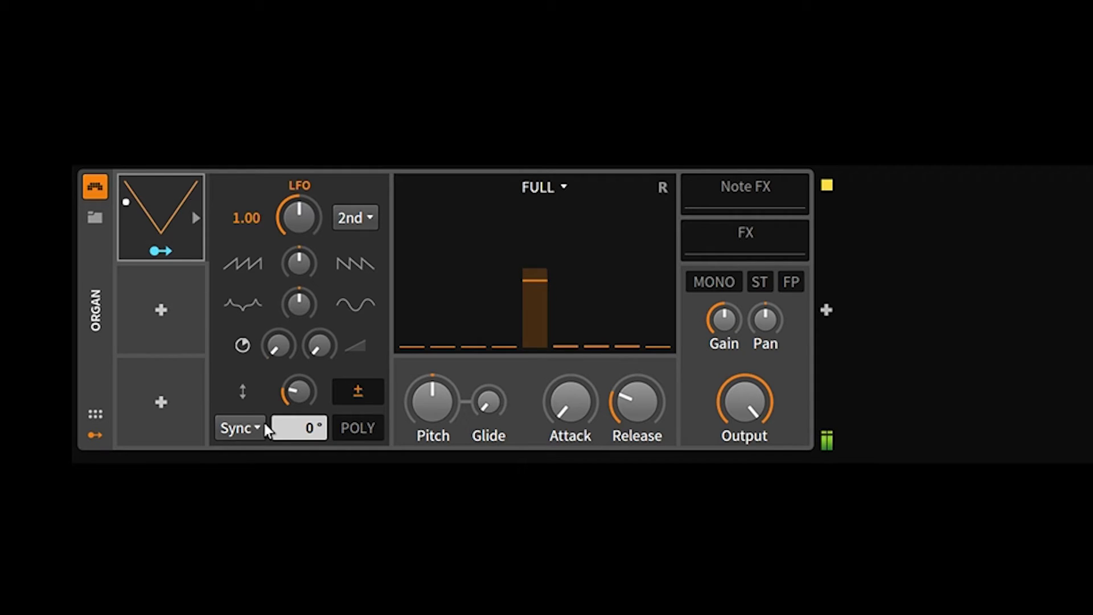
left_click_drag(340, 424, 340, 433)
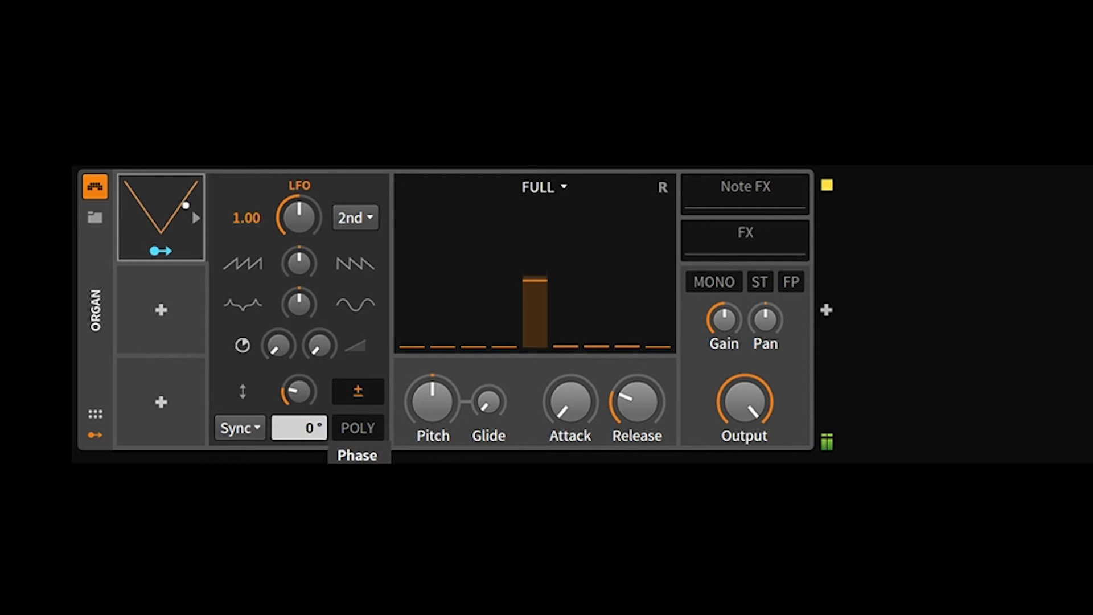
left_click(258, 427)
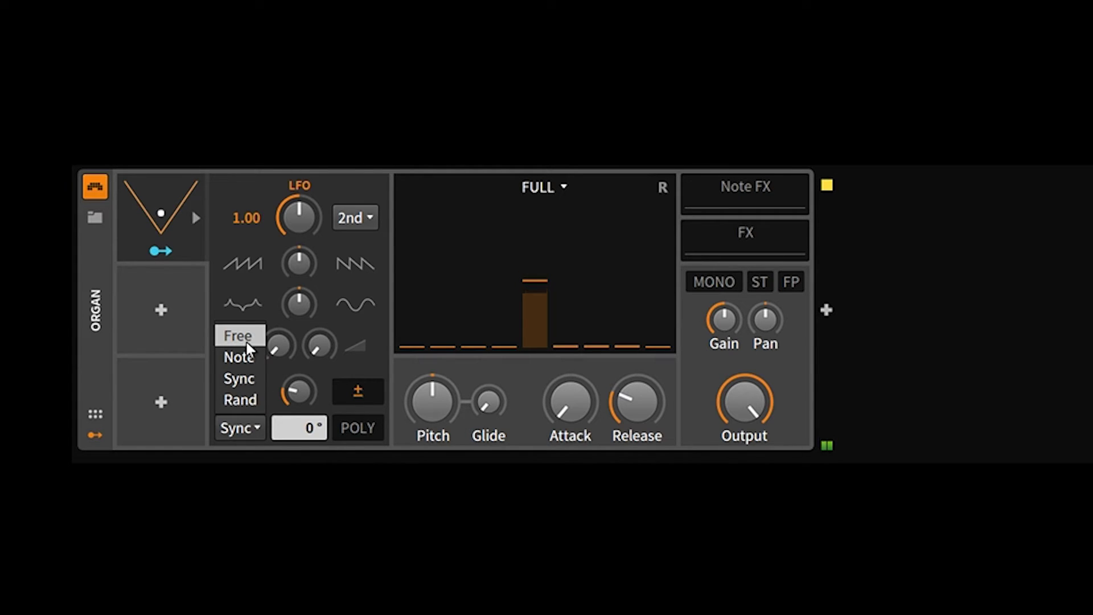
left_click(311, 427)
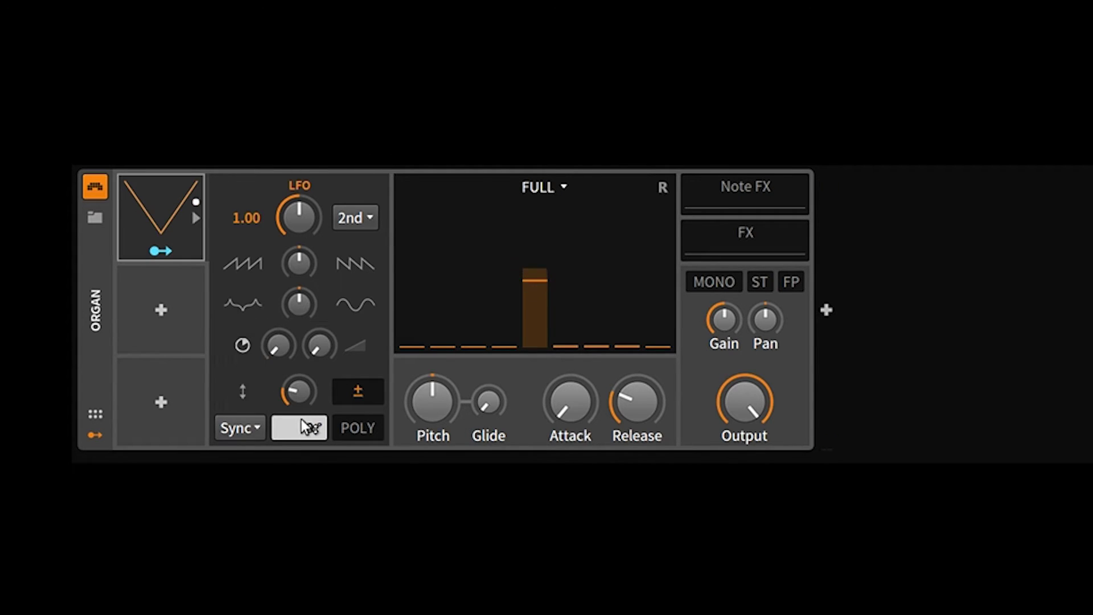
left_click(231, 432)
left_click(237, 334)
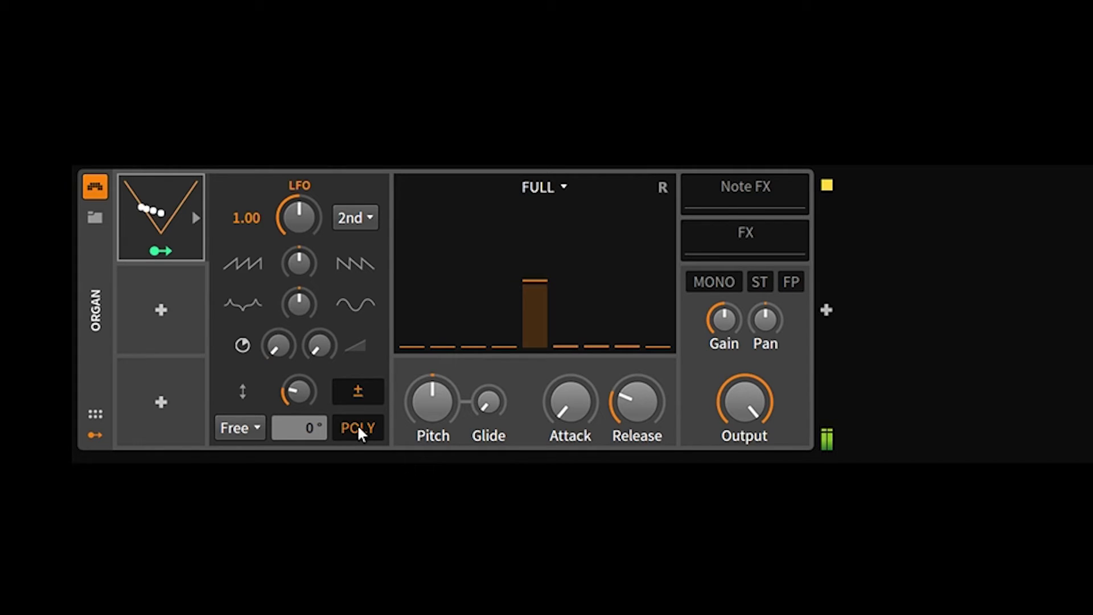
Toggle the LFO's Per-Voice option off and on repeatedly, leaving it enabled
right_click(132, 219)
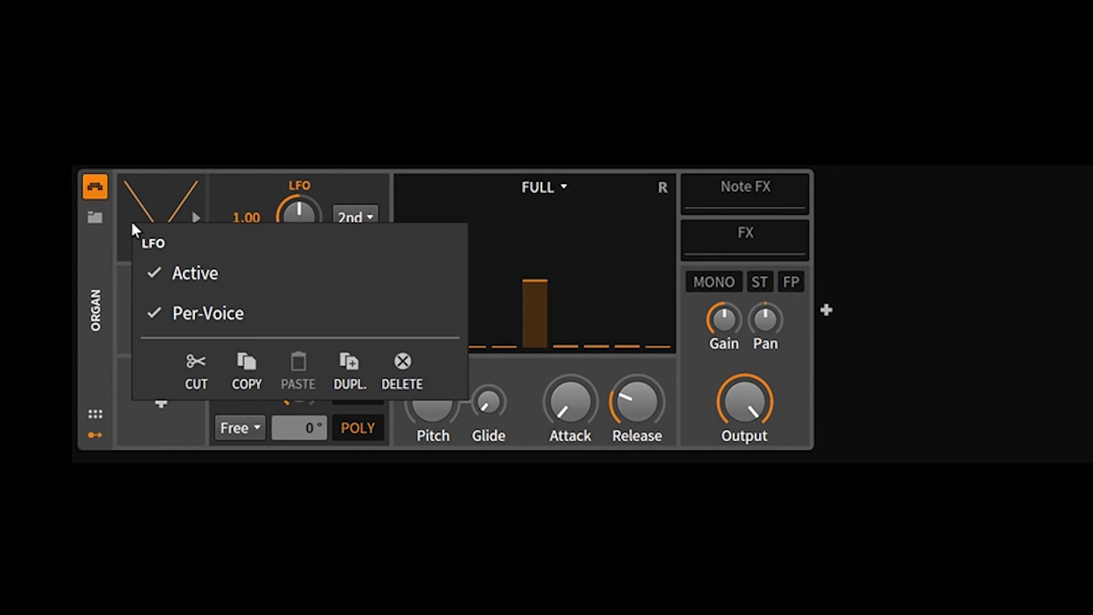
left_click(213, 316)
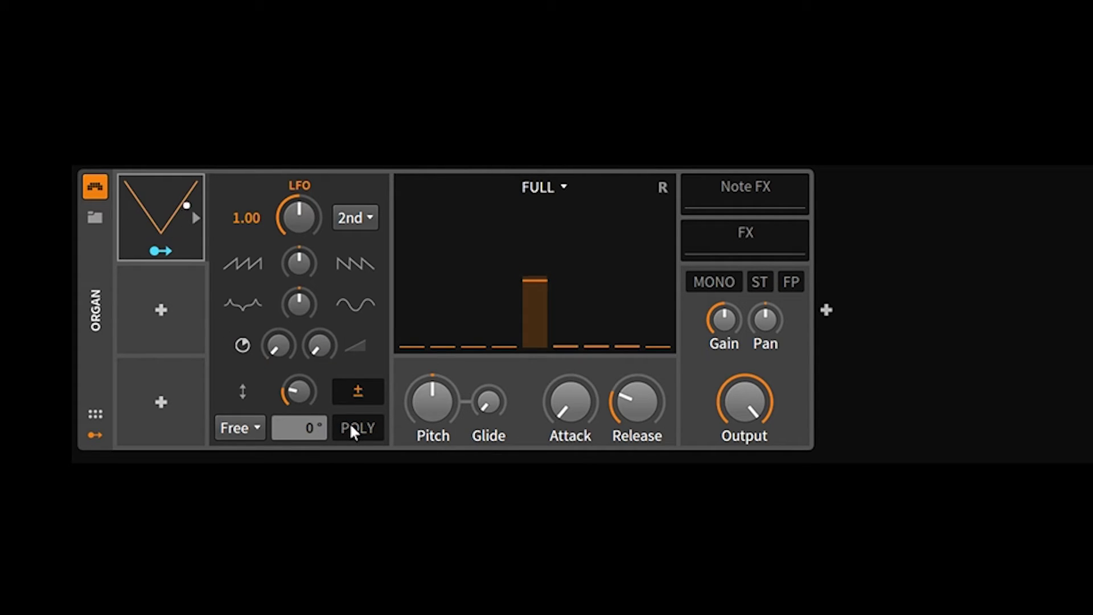
right_click(132, 220)
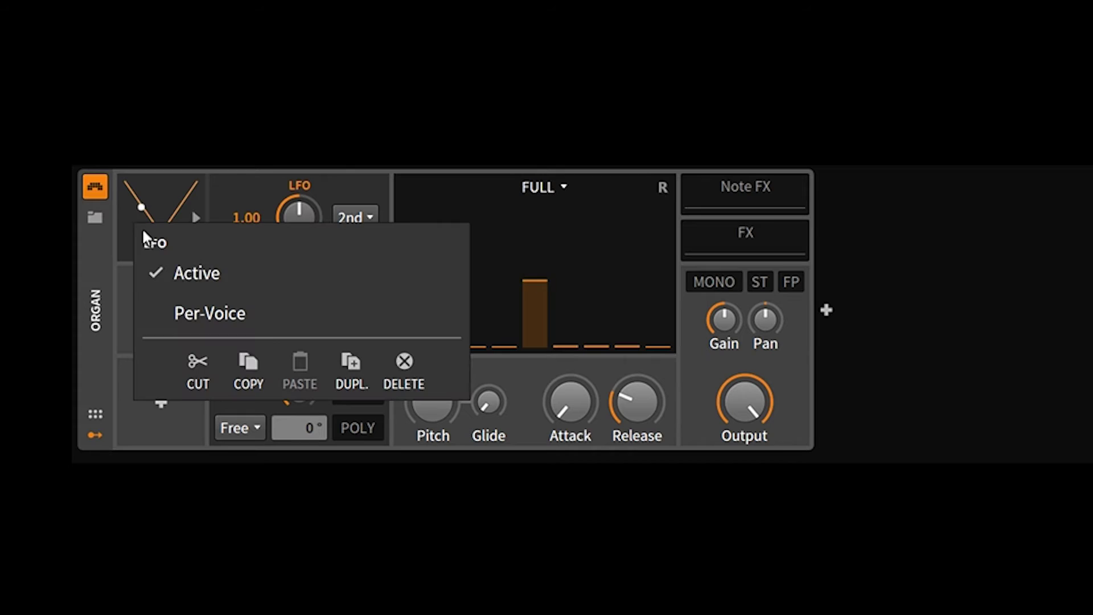
left_click(222, 332)
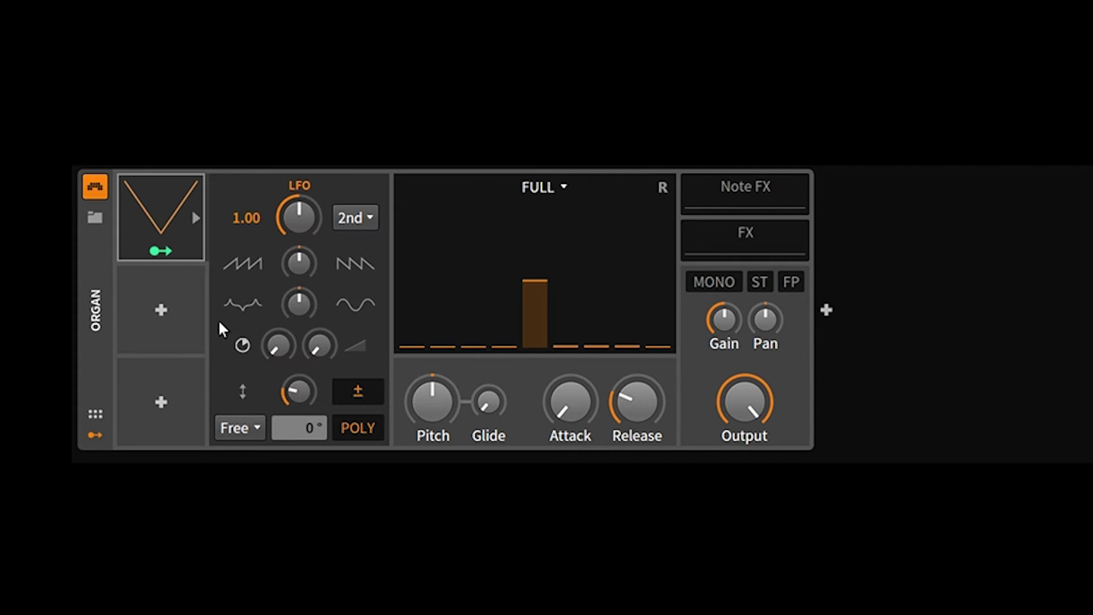
left_click(367, 431)
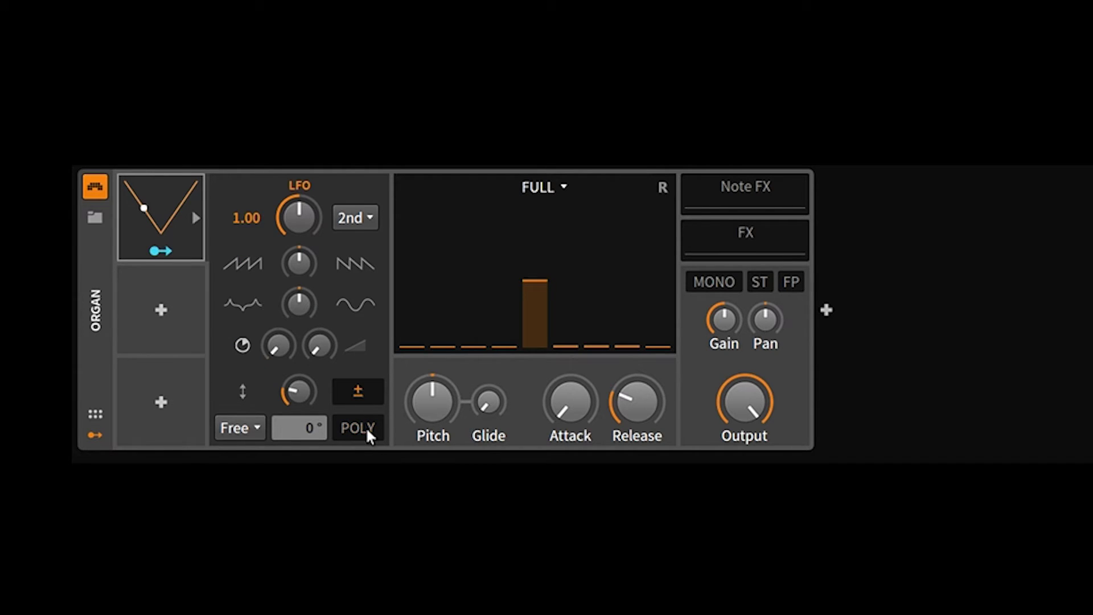
right_click(144, 224)
left_click(217, 333)
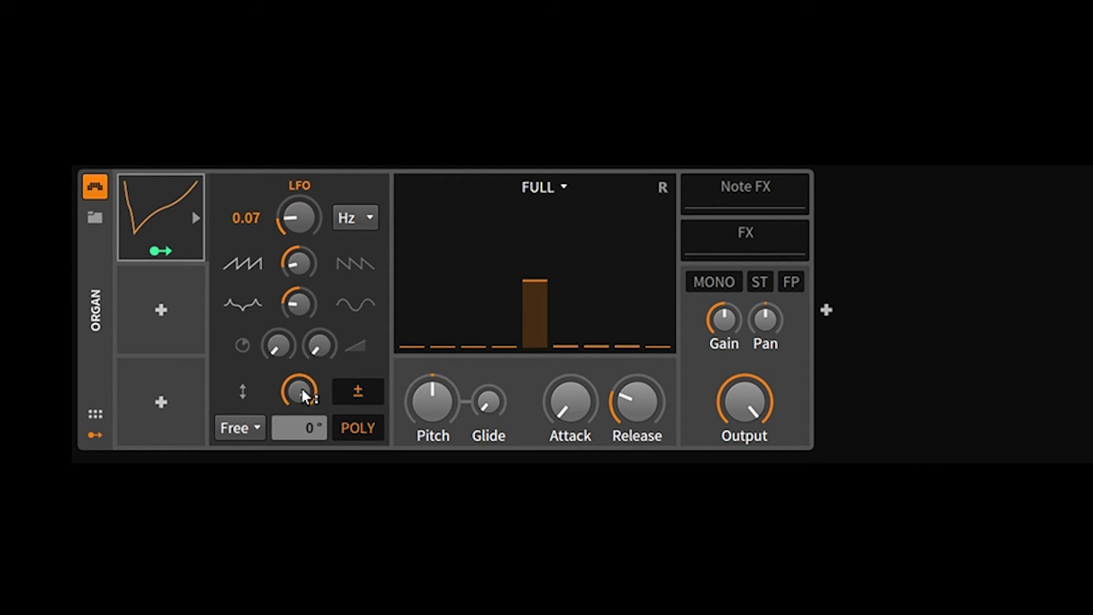
Reset the LFO's sawtooth skew and curve shape to neutral, try other settings of each and return both to neutral
double_click(297, 262)
double_click(299, 298)
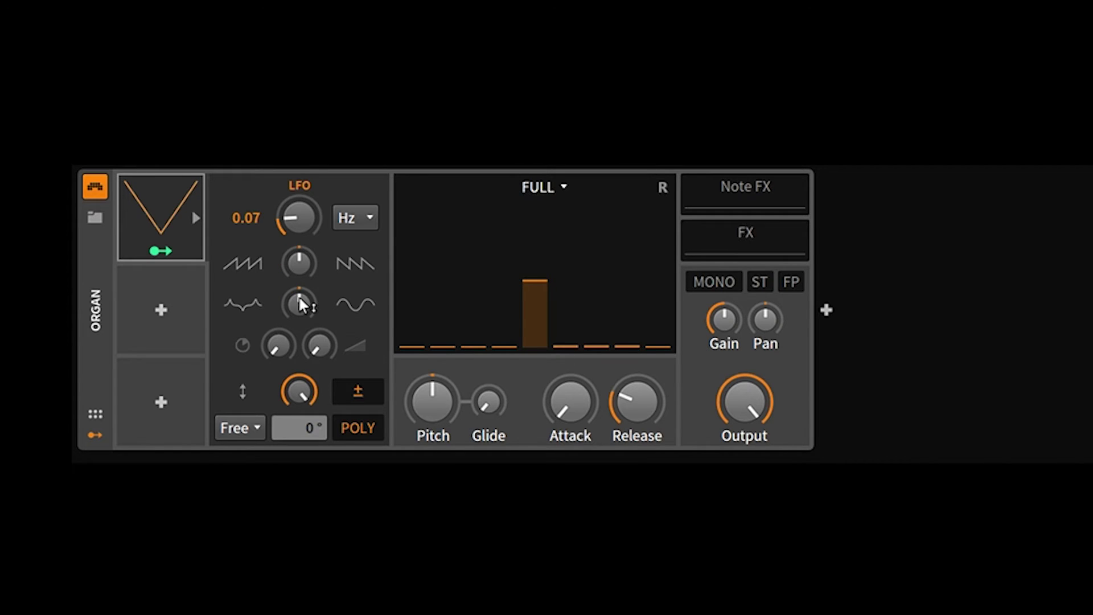
left_click_drag(301, 261, 301, 224)
double_click(299, 257)
mouse_move(305, 316)
left_mouse_down()
mouse_move(305, 279)
mouse_move(305, 334)
mouse_move(301, 307)
left_mouse_up()
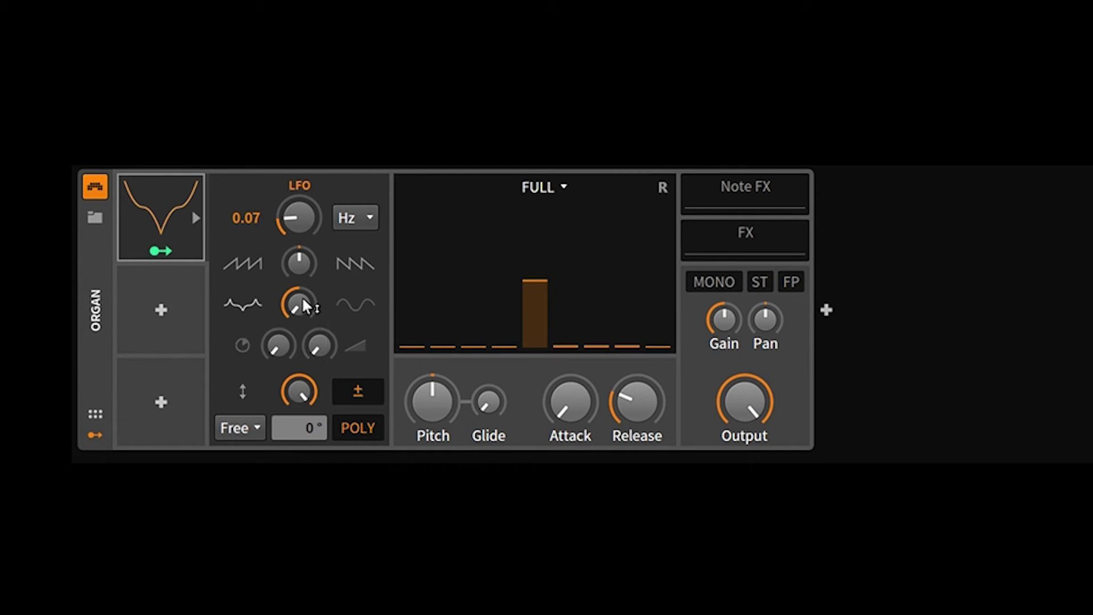
double_click(302, 300)
Try the LFO's delay and a Depth of about 58 %, restore Depth to 100 % and turn off bipolar mode
left_click_drag(281, 349, 324, 364)
double_click(281, 349)
left_click(302, 397)
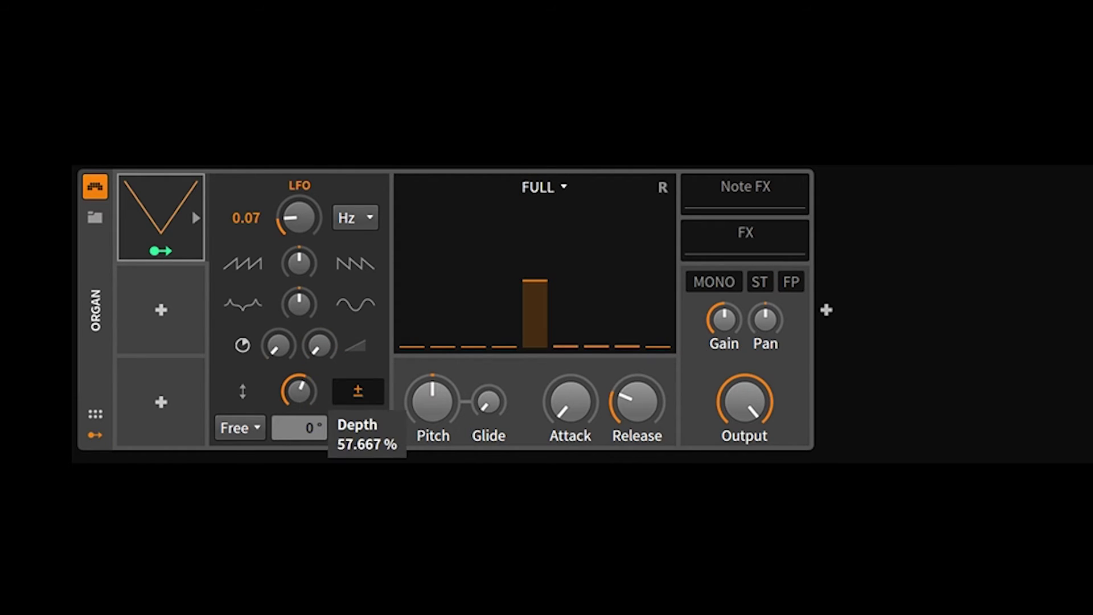
left_click(368, 391)
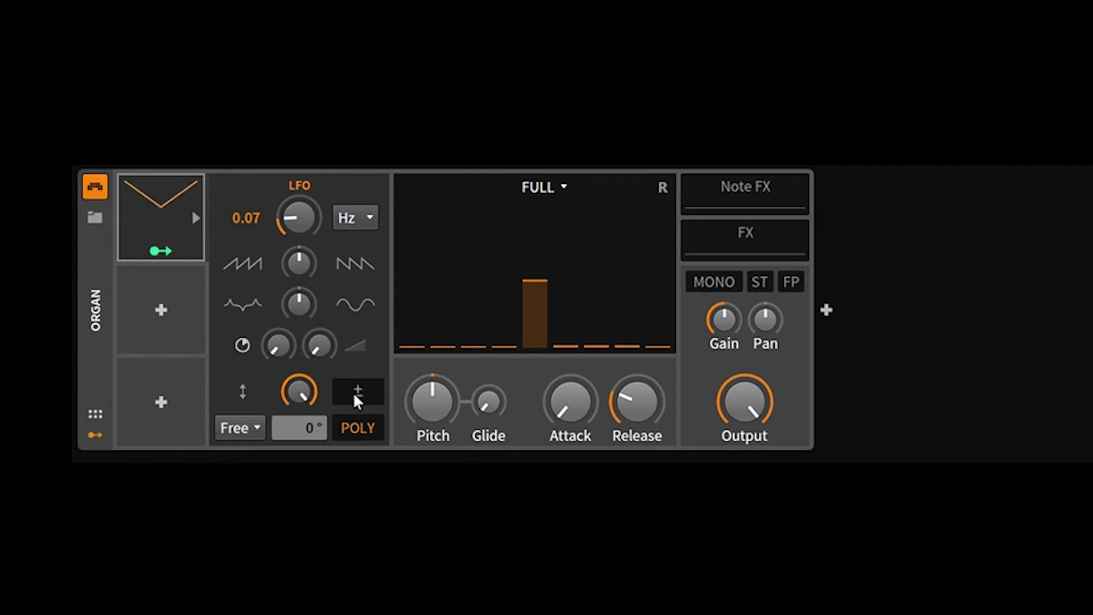
Switch the LFO's per-voice mode off and back on
left_click(361, 428)
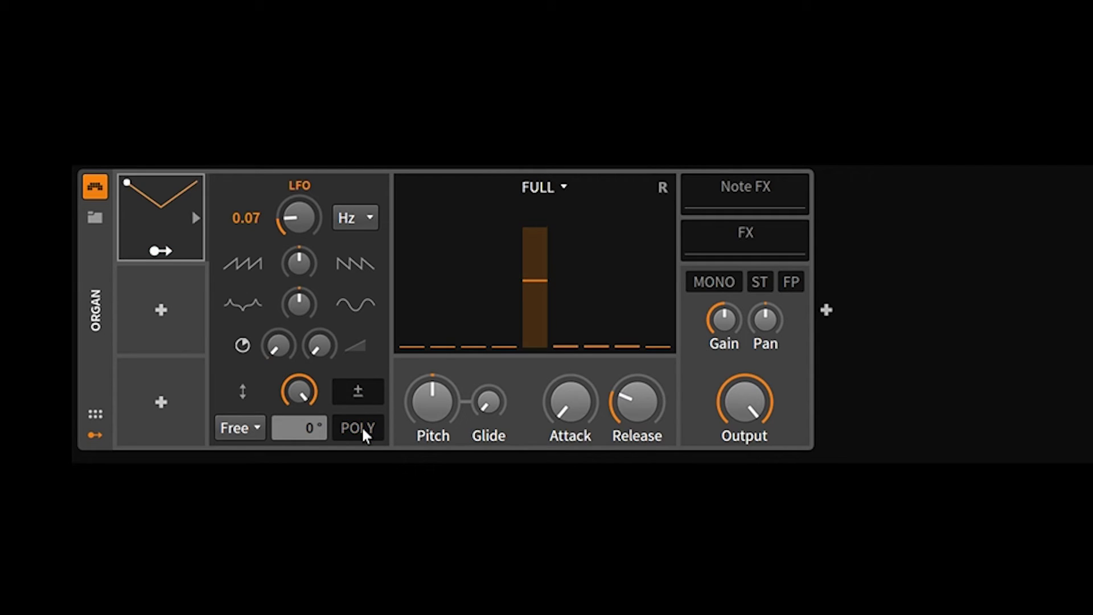
right_click(138, 231)
left_click(200, 326)
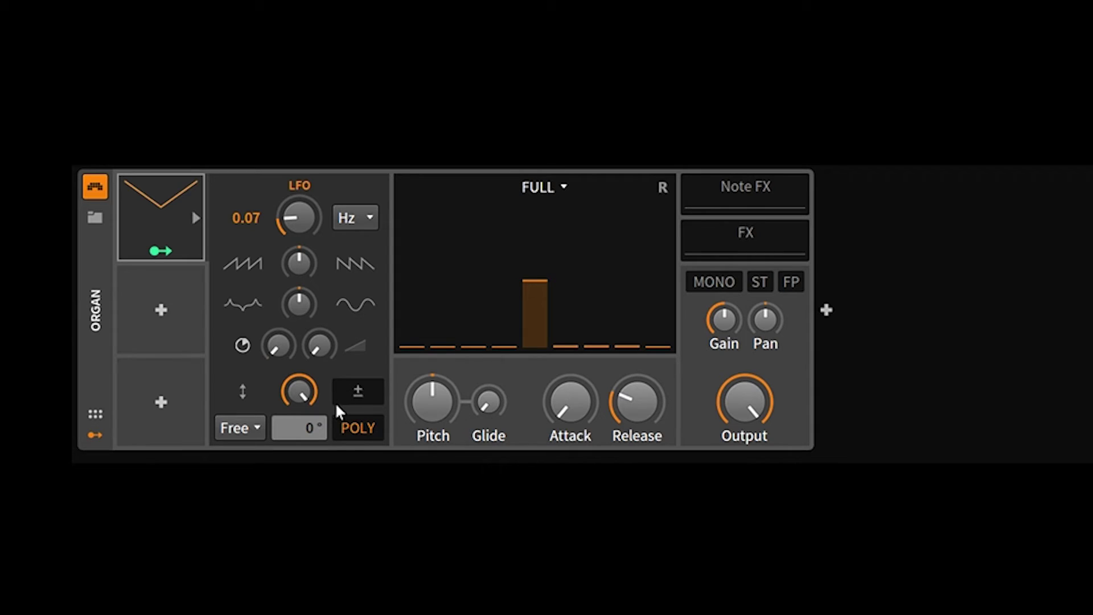
Raise the LFO's rate to 4.31 Hz
mouse_move(272, 401)
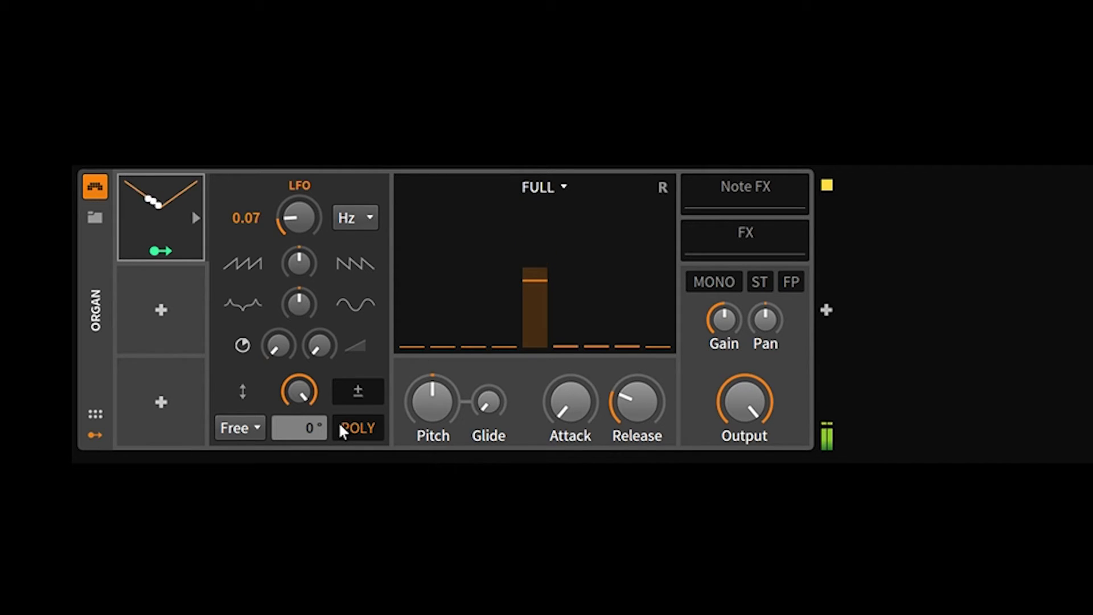
left_click_drag(307, 217, 309, 220)
mouse_move(309, 220)
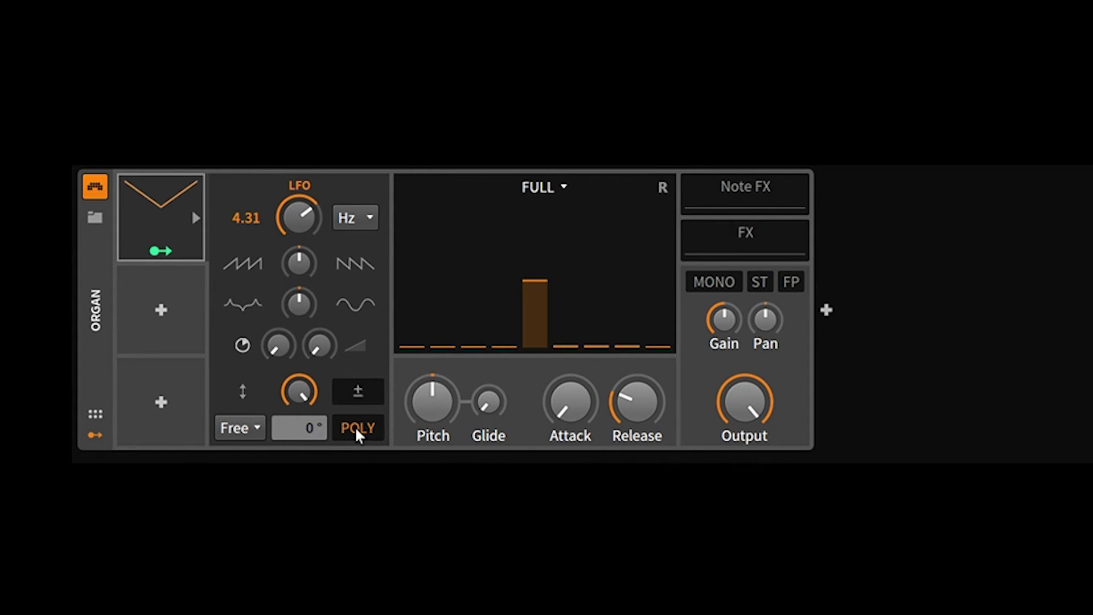
Make the LFO bipolar with poly mode off, raise its rate to about 6.72 Hz and reset the rate
left_click(359, 388)
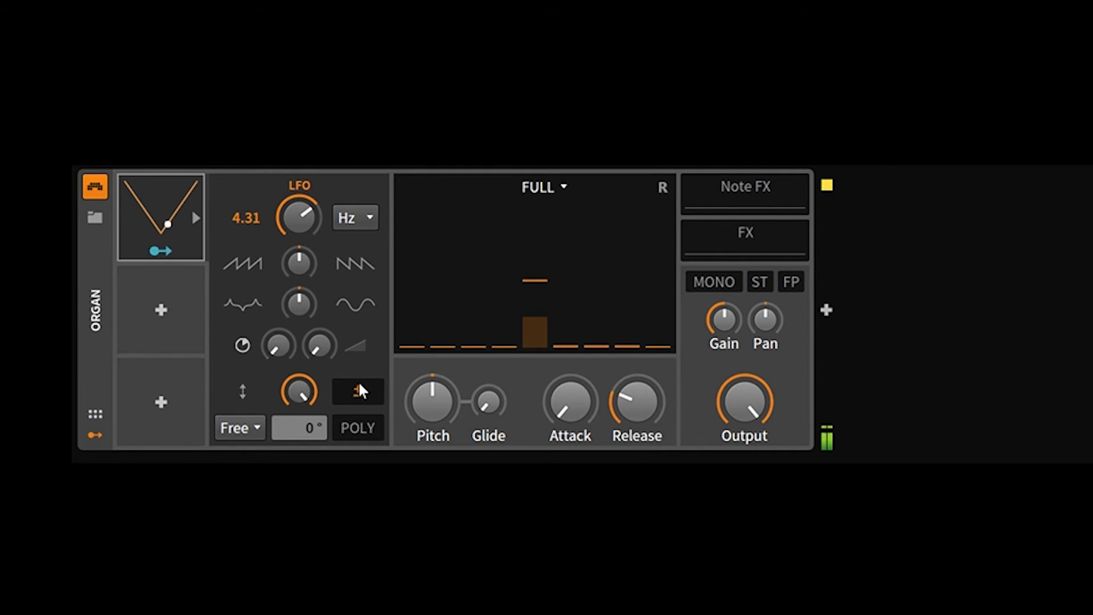
left_click_drag(317, 200, 298, 180)
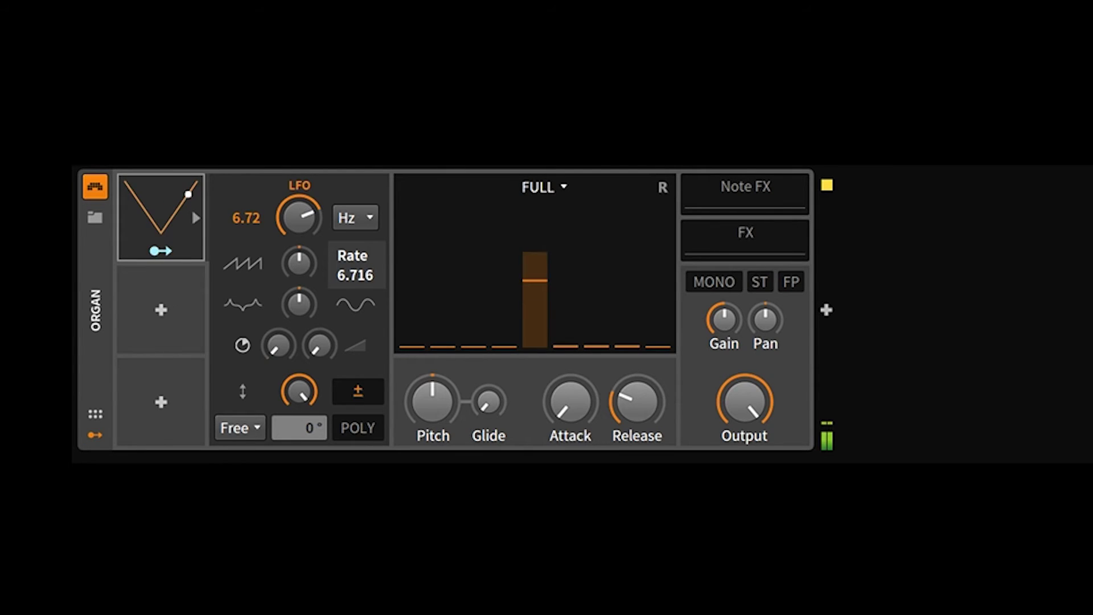
double_click(305, 212)
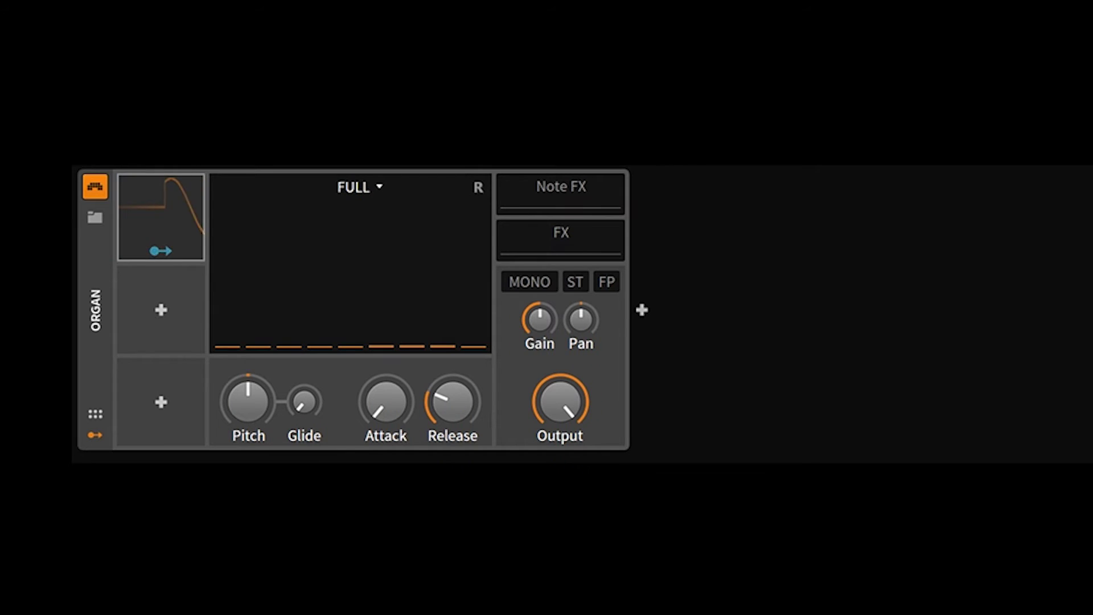
Expand the Classic LFO's settings, switch its rate to note values and review the available divisions, keeping 1/4
left_click(185, 199)
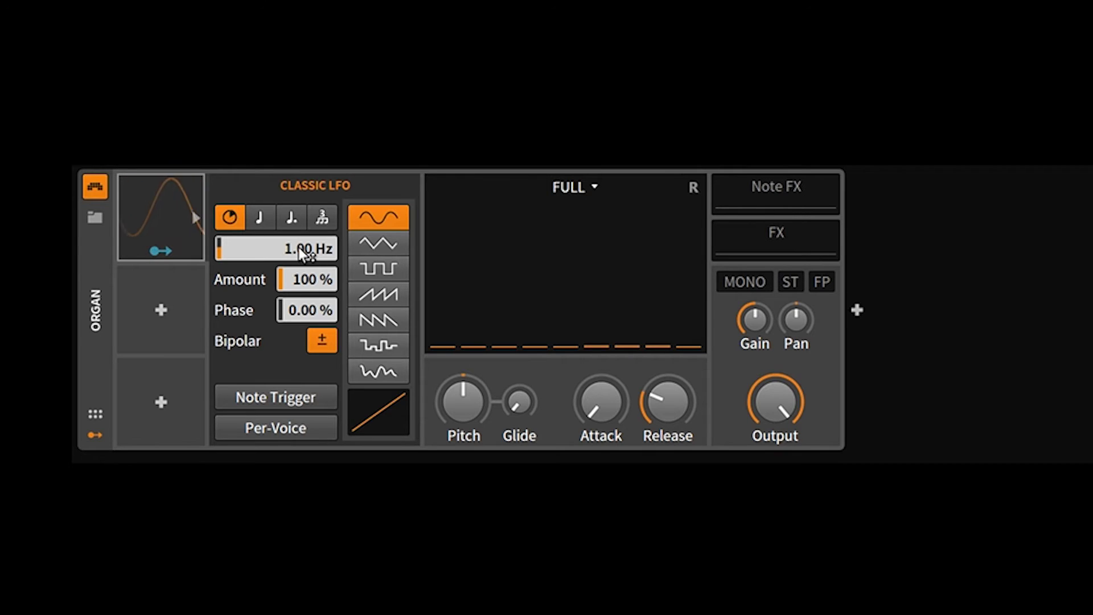
left_click(258, 218)
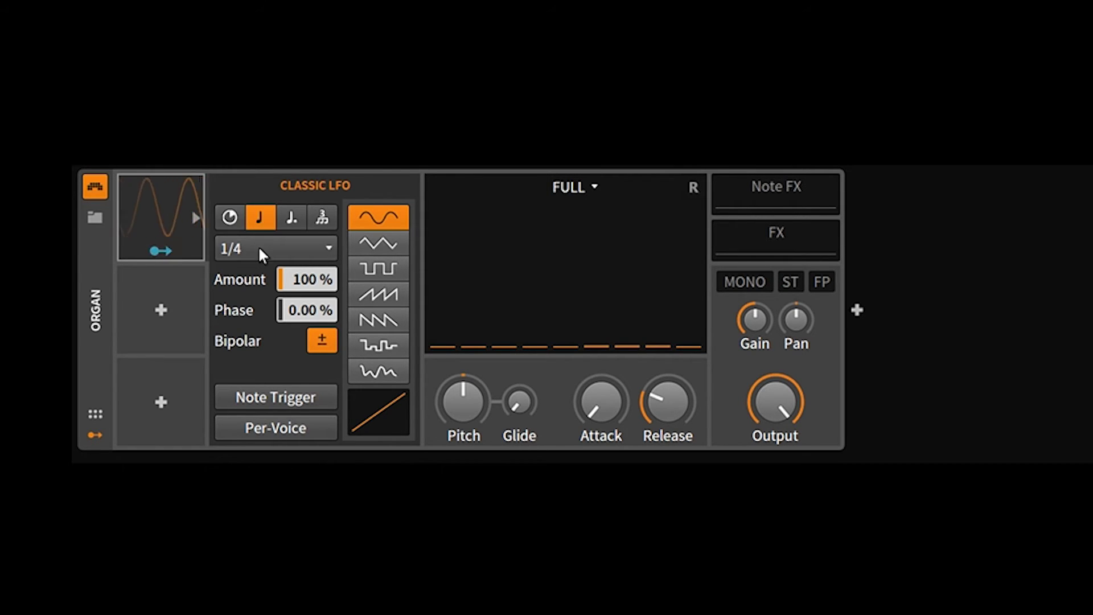
left_click(258, 248)
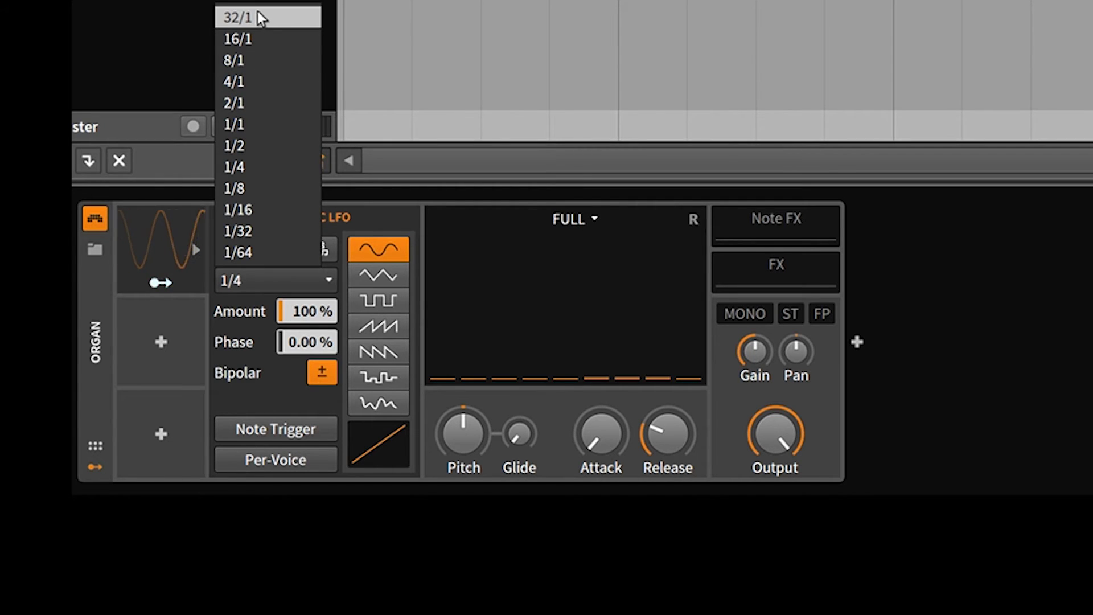
left_click(252, 250)
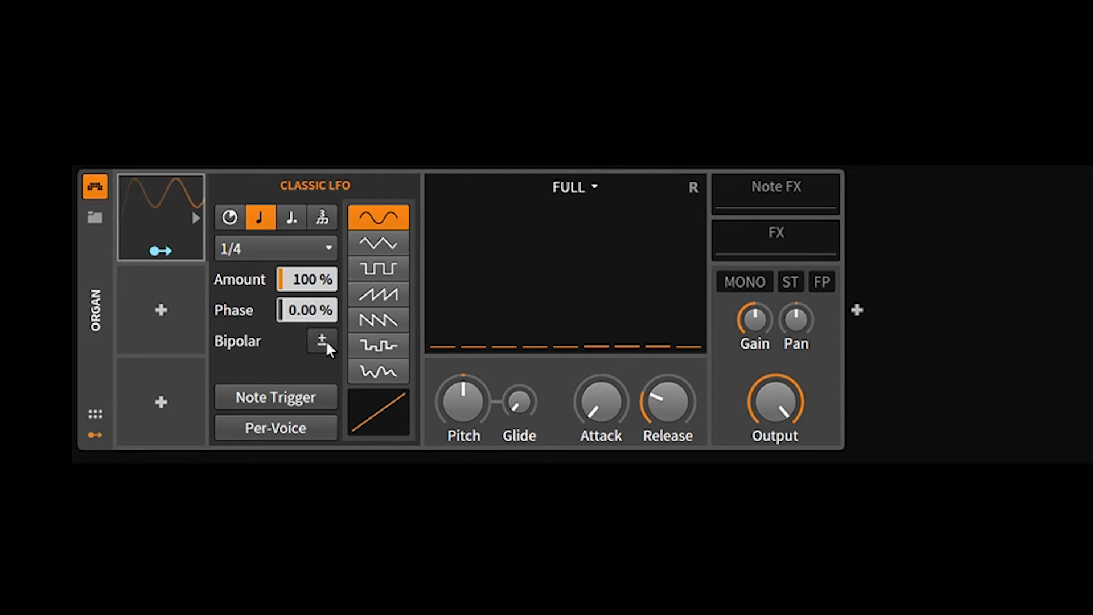
Try the Classic LFO's Note Trigger and Per-Voice options, turning each on and off again
left_click(306, 396)
left_click(306, 396)
left_click(306, 423)
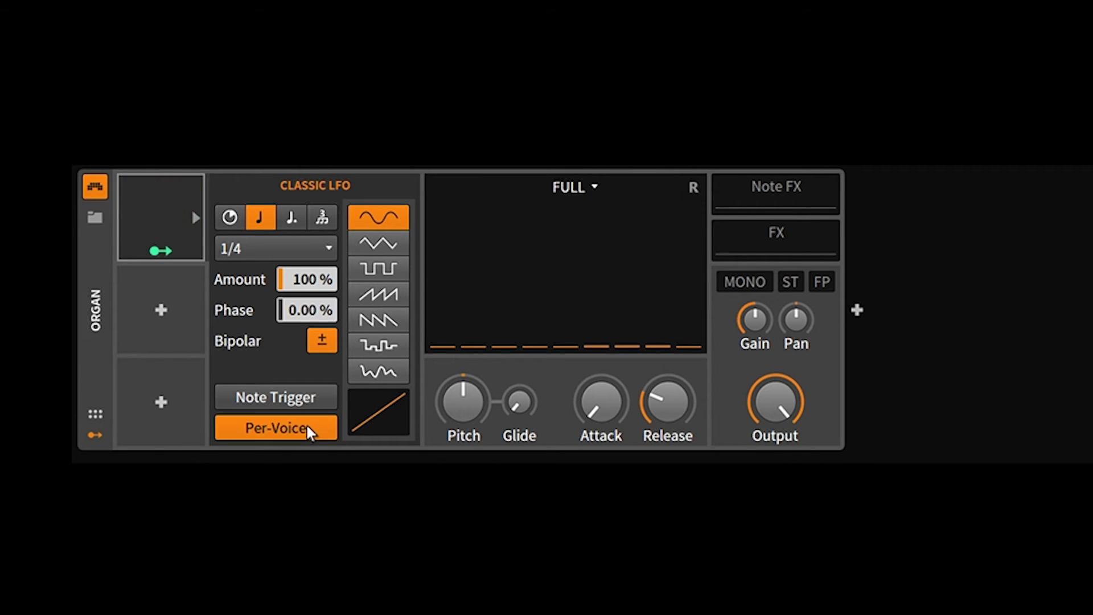
left_click(305, 422)
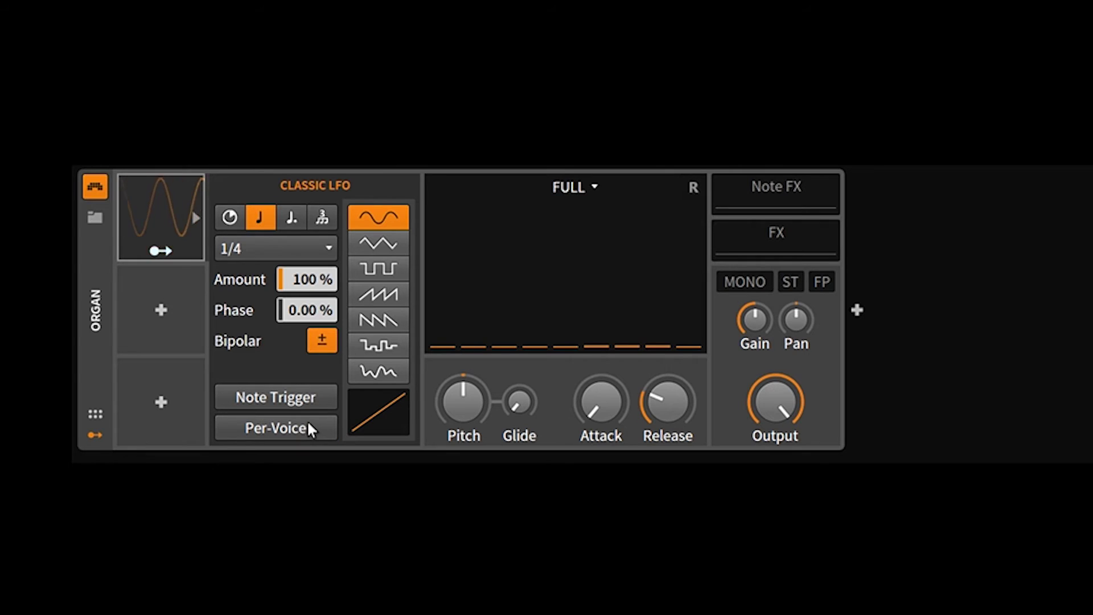
left_click(307, 421)
left_click(307, 425)
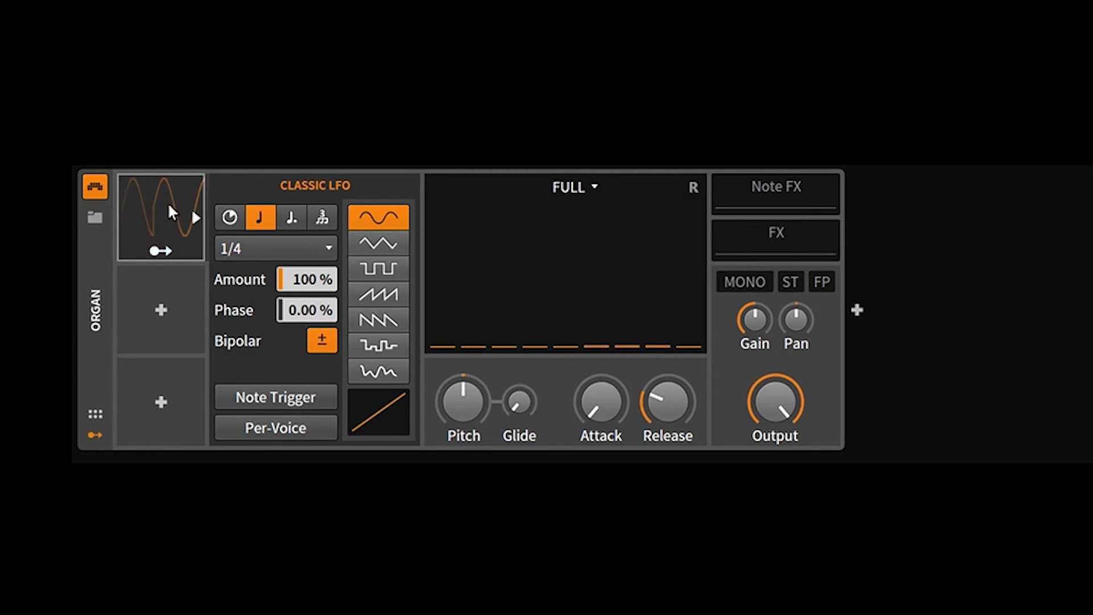
Enable Per-Voice through the Classic LFO modulator's own options and disable it in the settings, repeating the switch twice
right_click(168, 202)
left_click(228, 303)
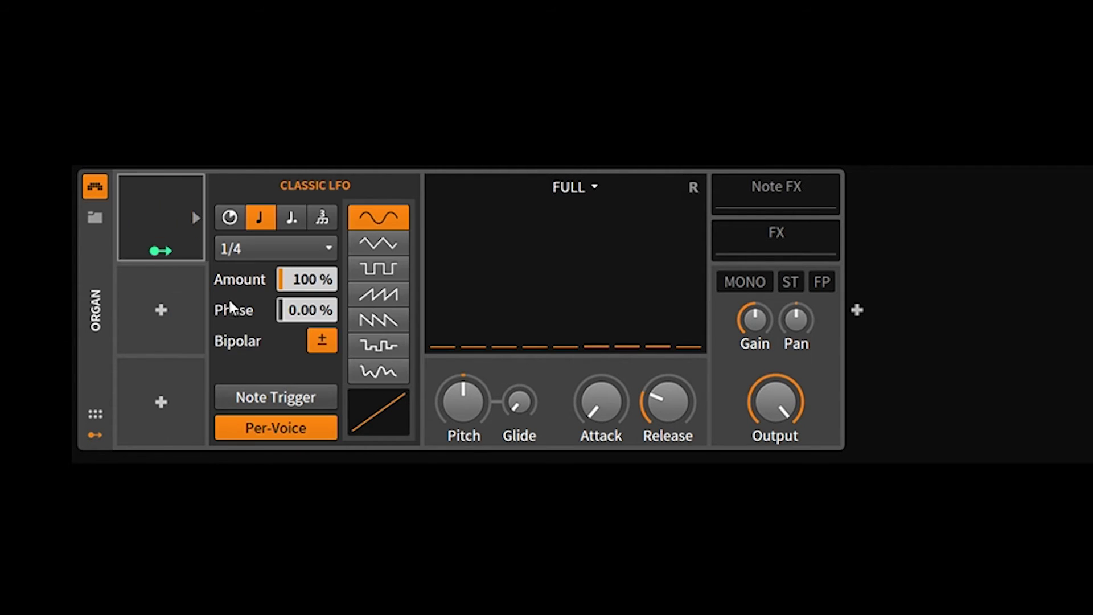
left_click(268, 429)
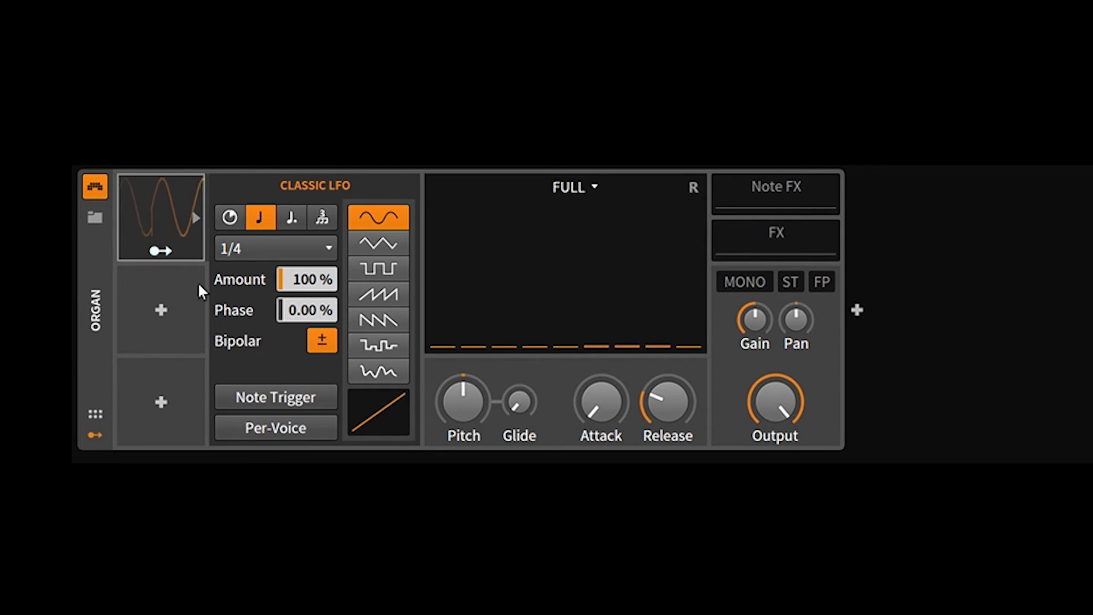
right_click(171, 204)
left_click(231, 300)
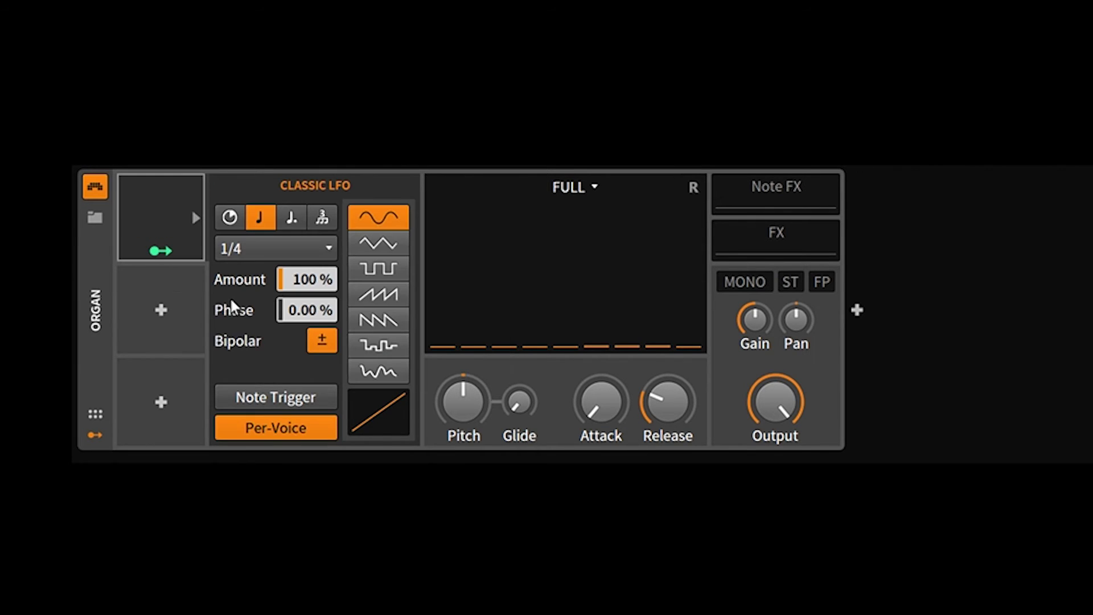
left_click(282, 428)
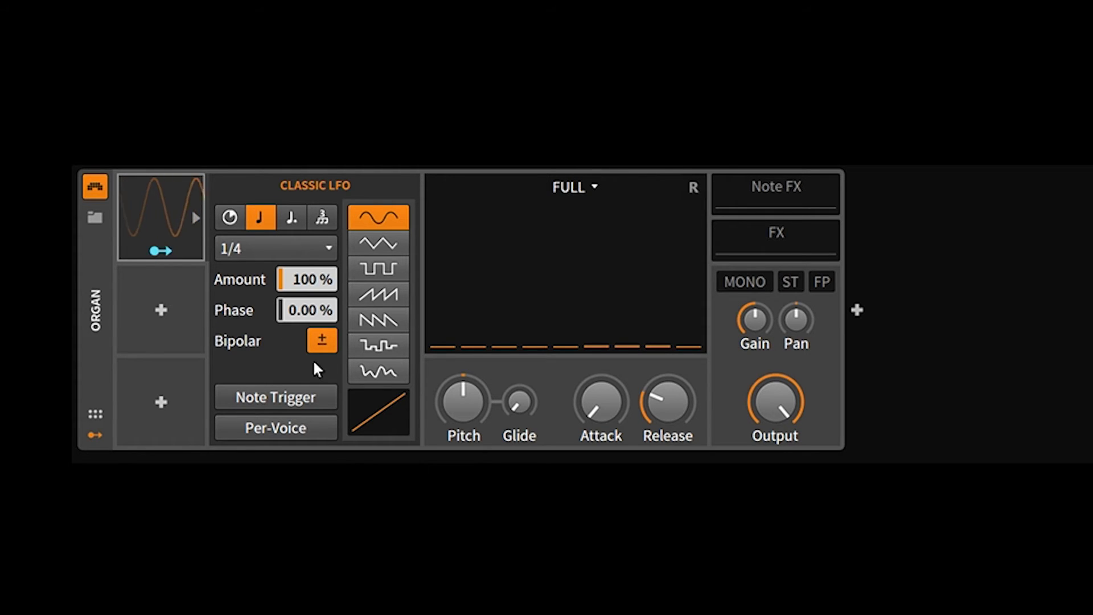
Map the Classic LFO to the Organ's 12th drawbar with the modulation spanning its full range
left_click(171, 250)
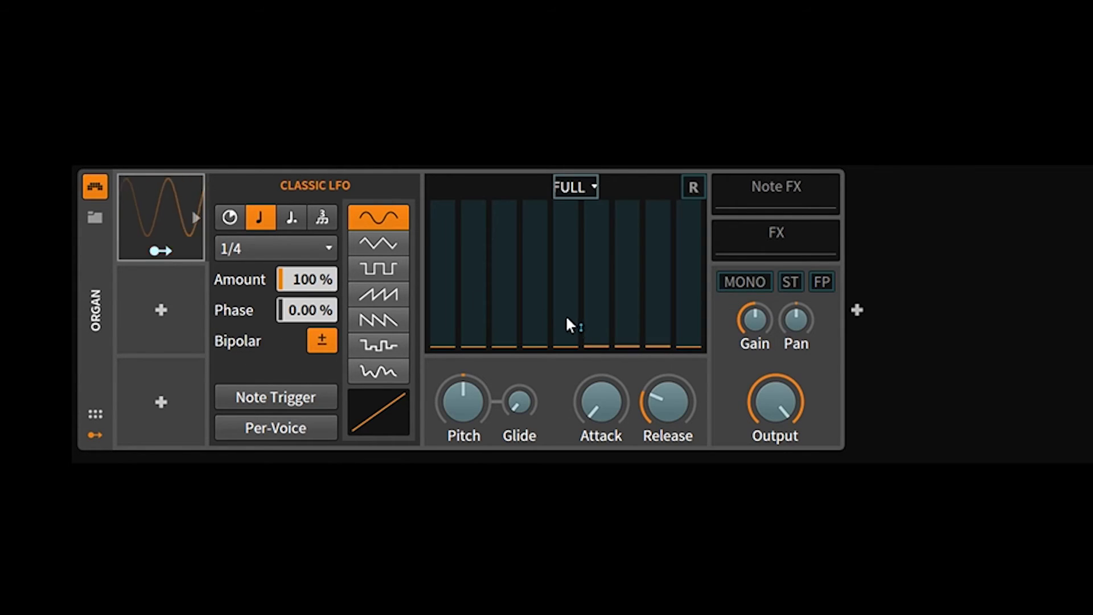
left_click_drag(566, 339, 566, 274)
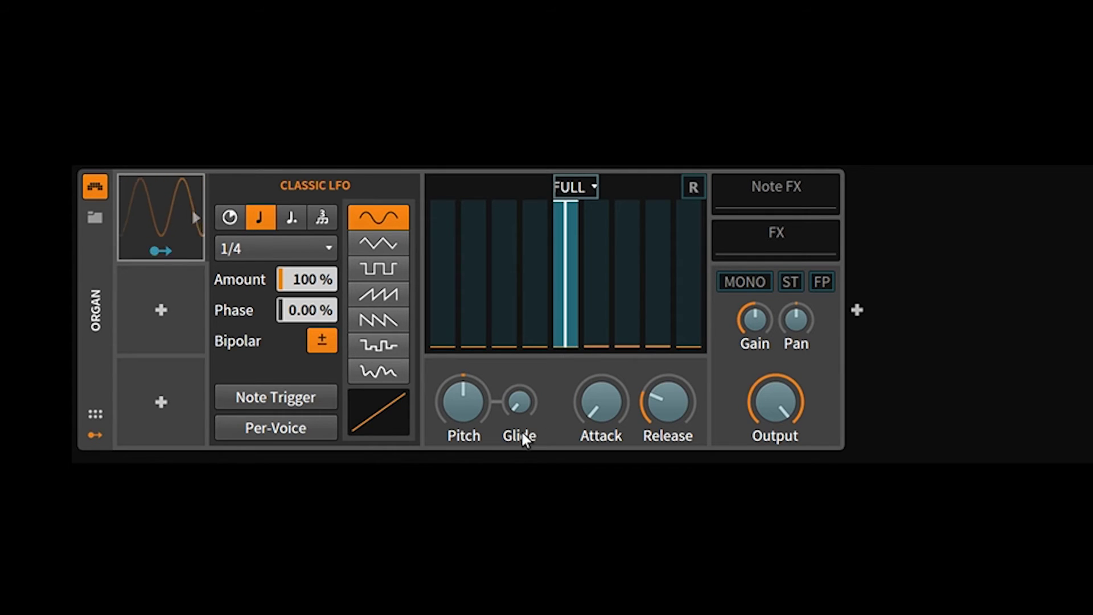
left_click(167, 253)
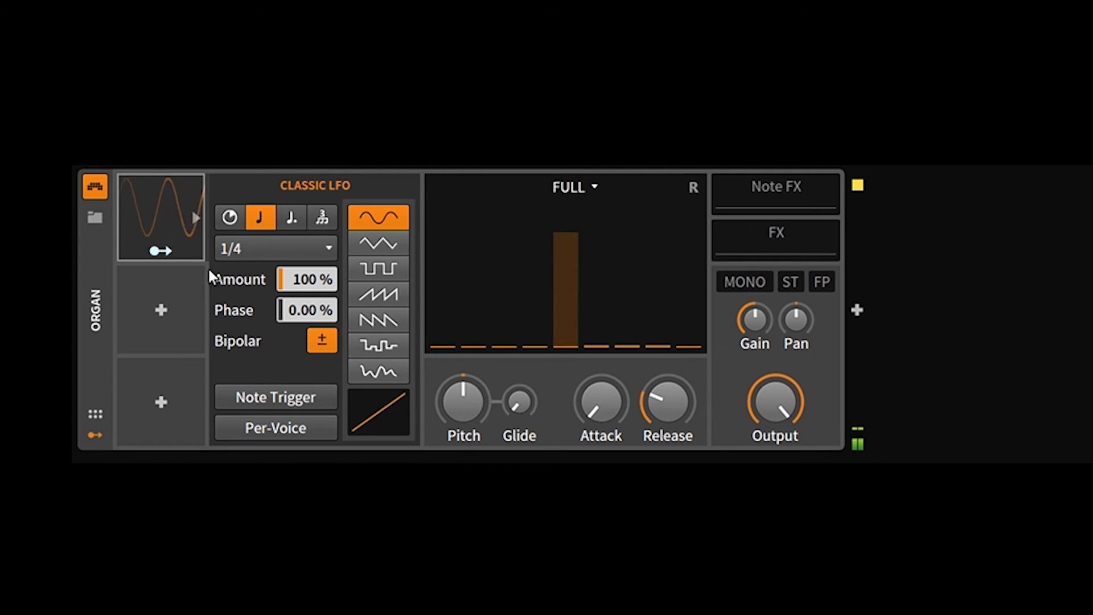
Try the Classic LFO at rates of 1/32, 4/1 and 1/2
left_click(279, 249)
left_click(276, 199)
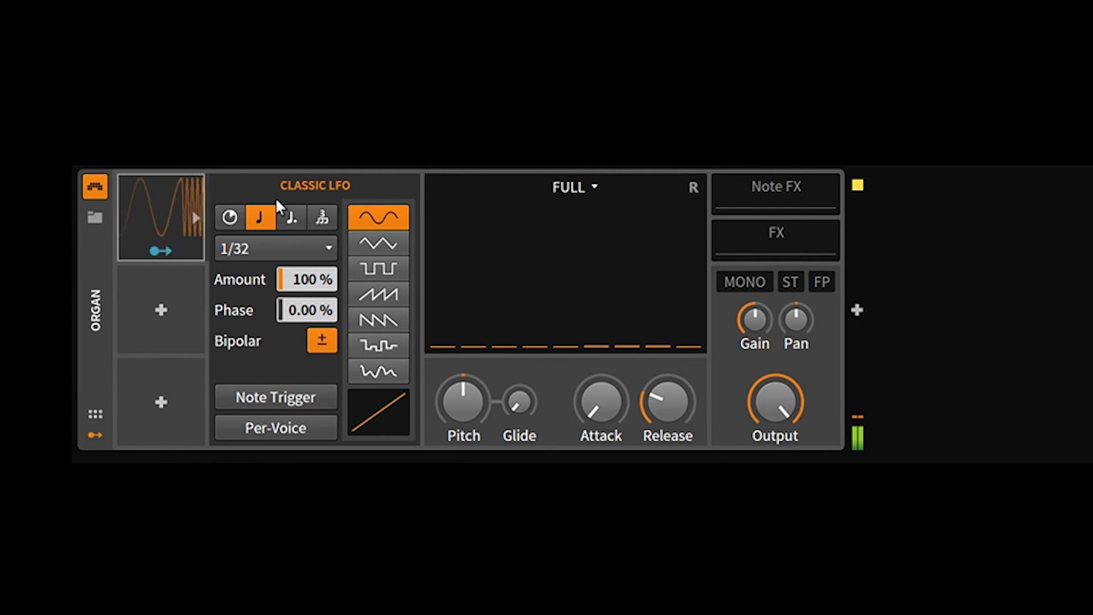
left_click(268, 245)
left_click_drag(268, 245, 288, 278)
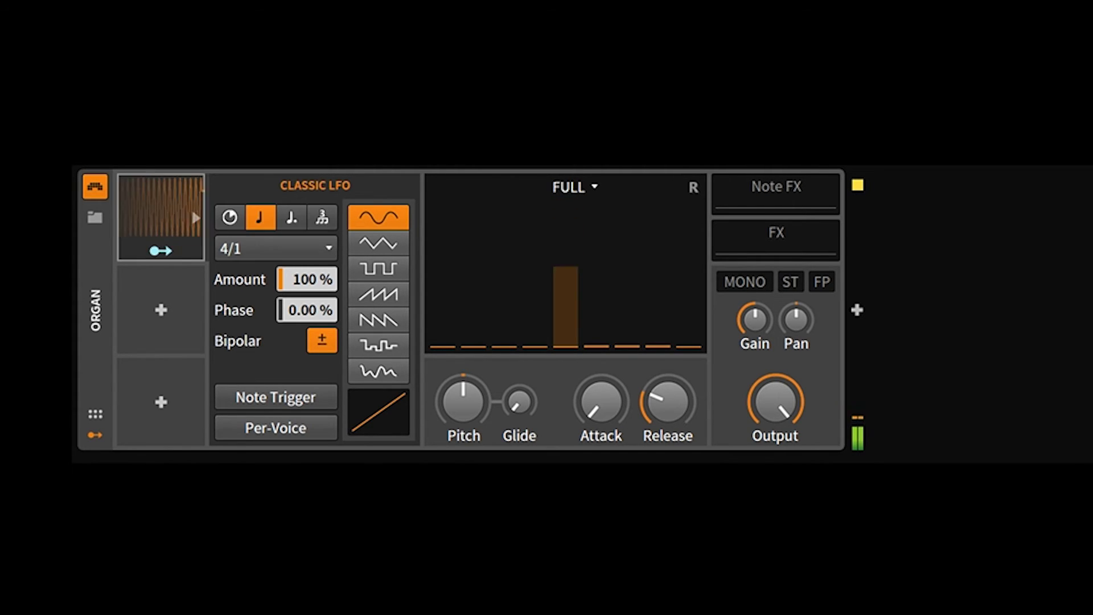
left_click(285, 247)
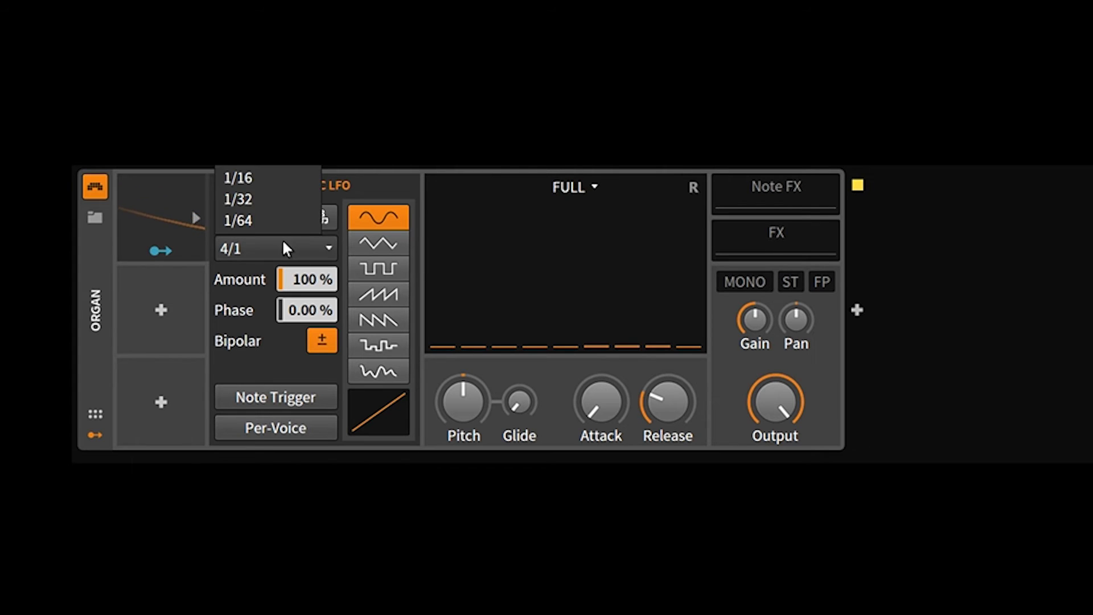
left_click(285, 247)
left_click_drag(285, 247, 285, 267)
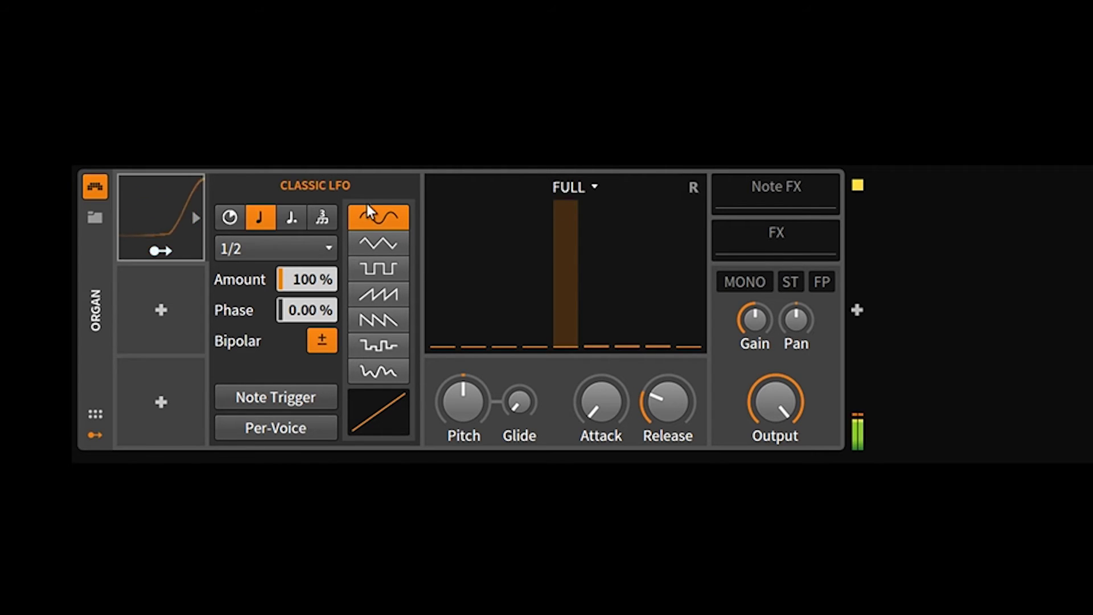
Audition the Classic LFO's triangle, square, rising saw, falling saw, stepped random and smooth random shapes
left_click(400, 243)
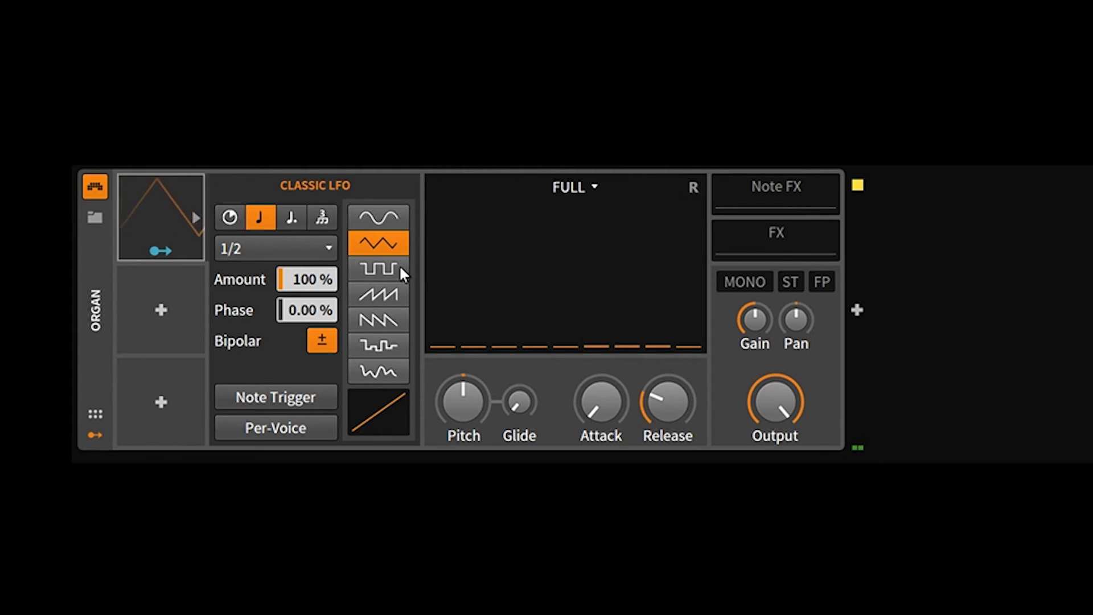
left_click(398, 265)
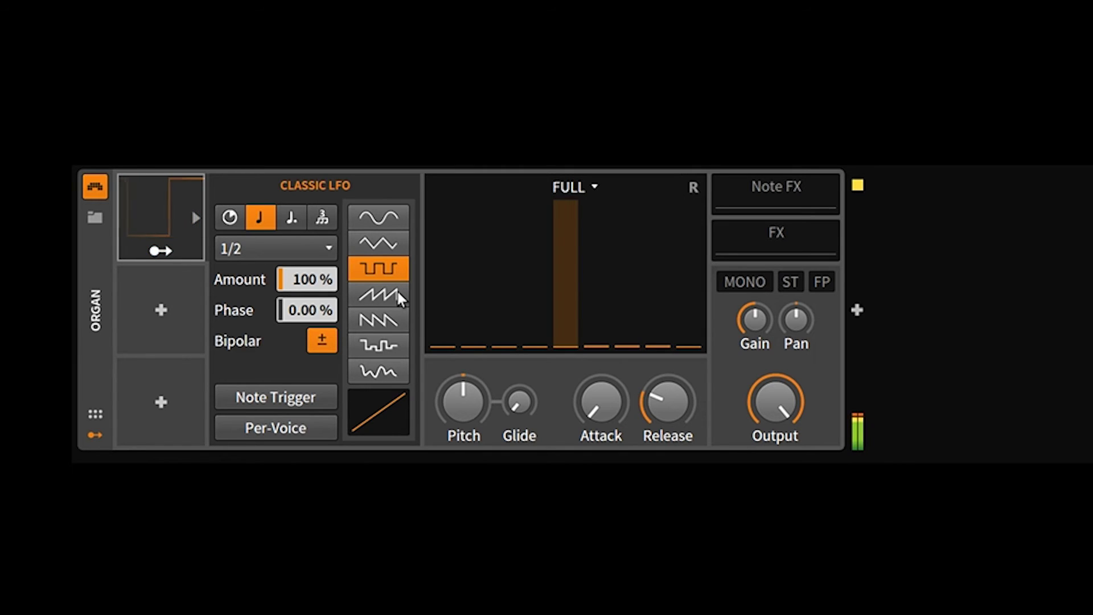
left_click(397, 292)
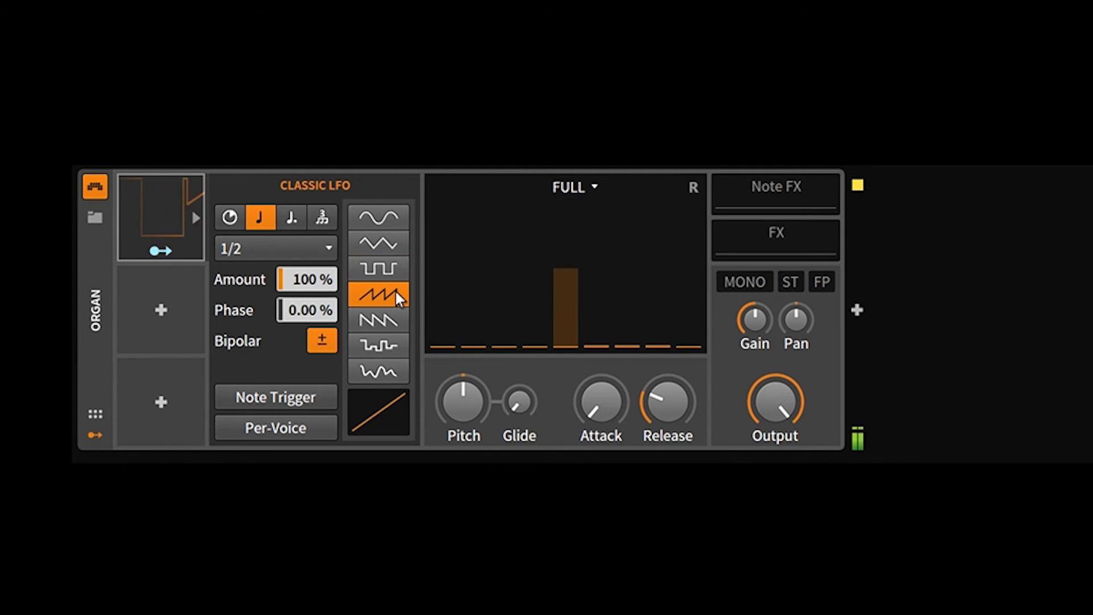
left_click(391, 318)
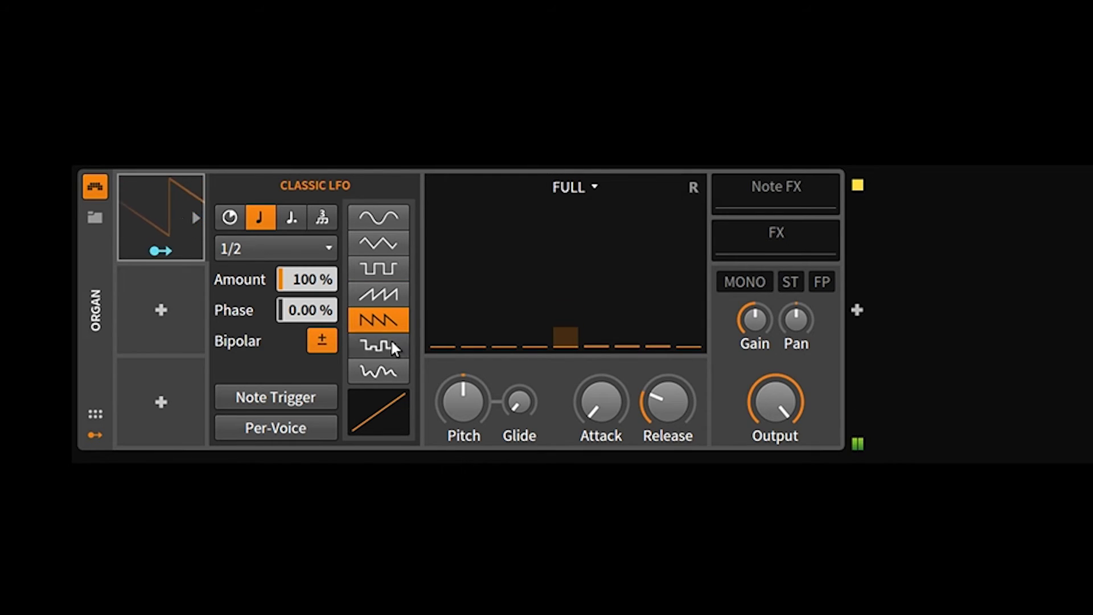
left_click(392, 344)
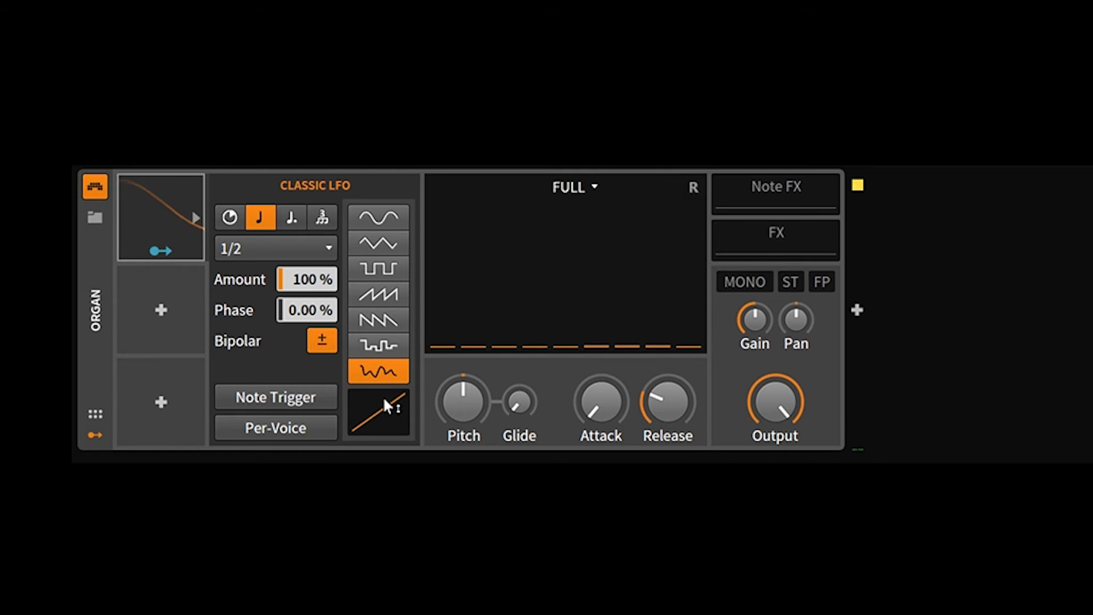
Set the Classic LFO's rate to 1/4 and its waveform to sine
left_click(307, 253)
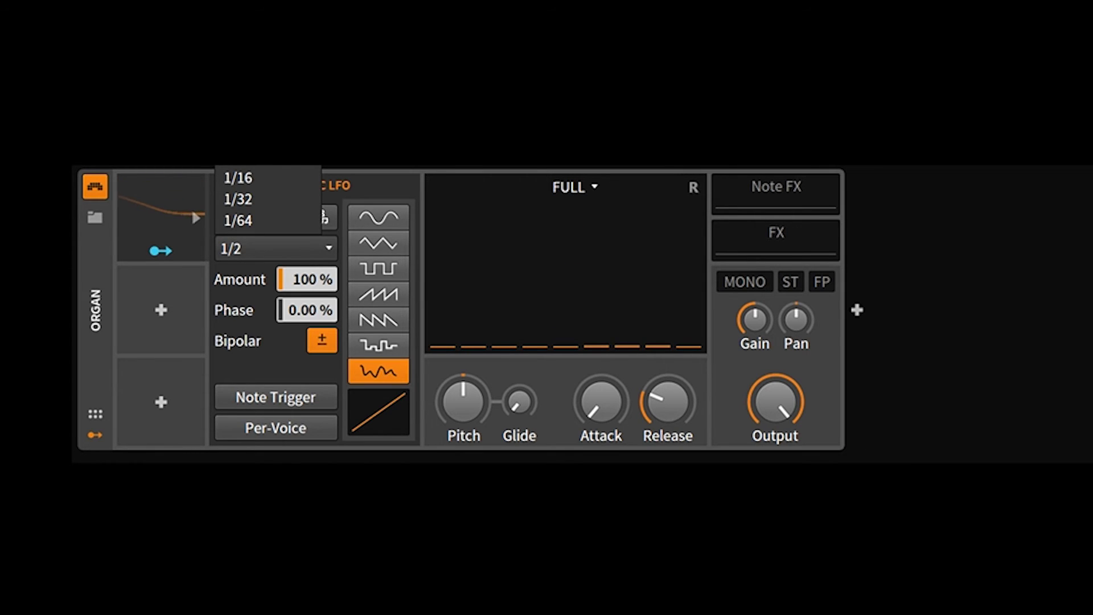
left_click(302, 173)
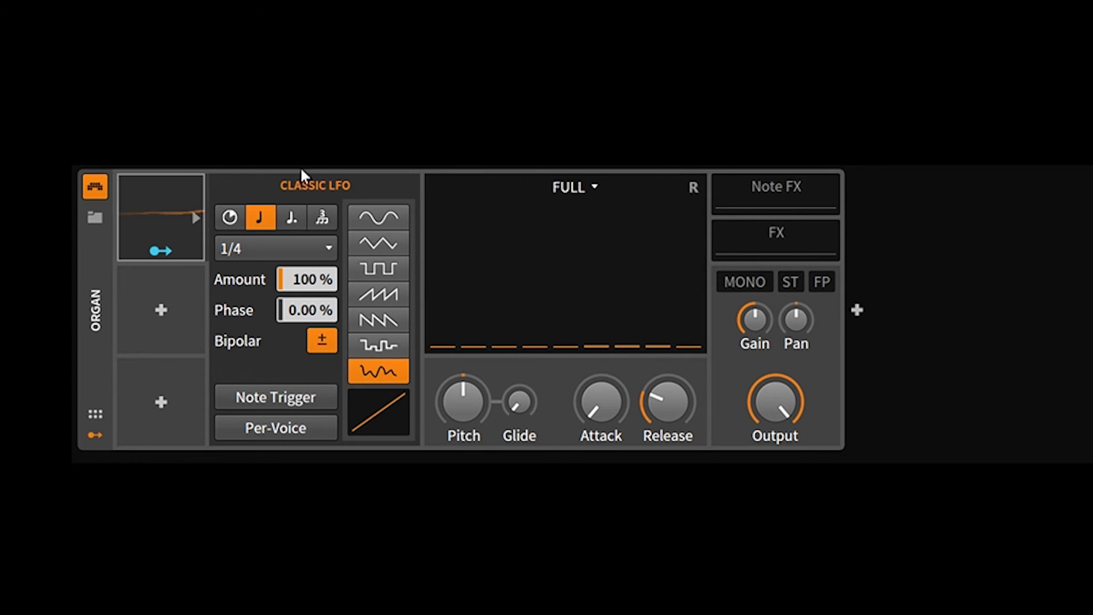
left_click(388, 216)
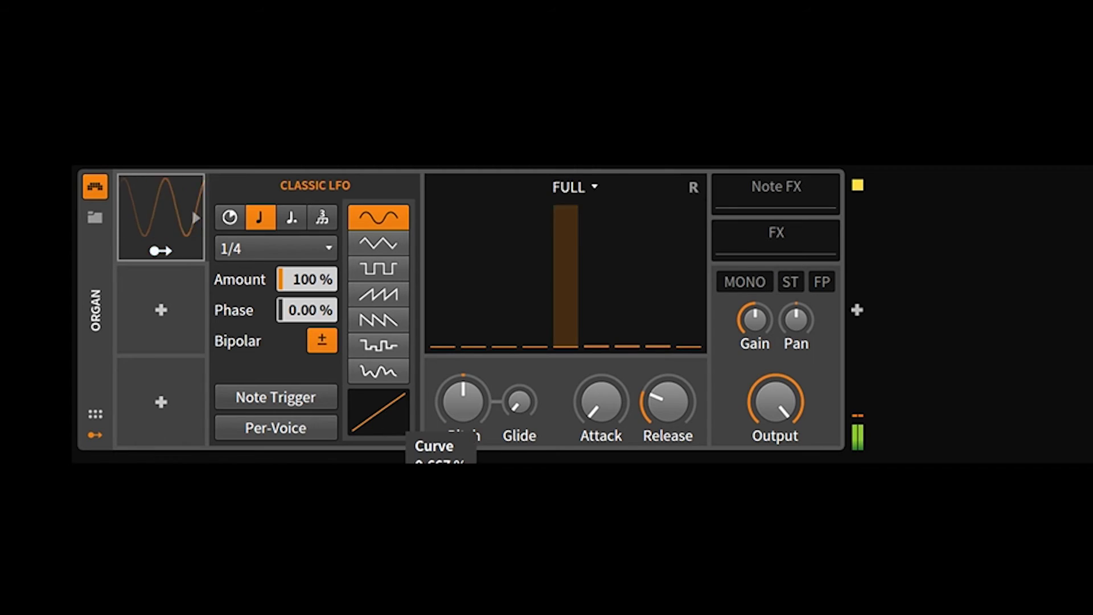
Try the Classic LFO's Curve at both extremes and return it to linear, and switch Bipolar off and on again
left_click_drag(384, 411, 384, 387)
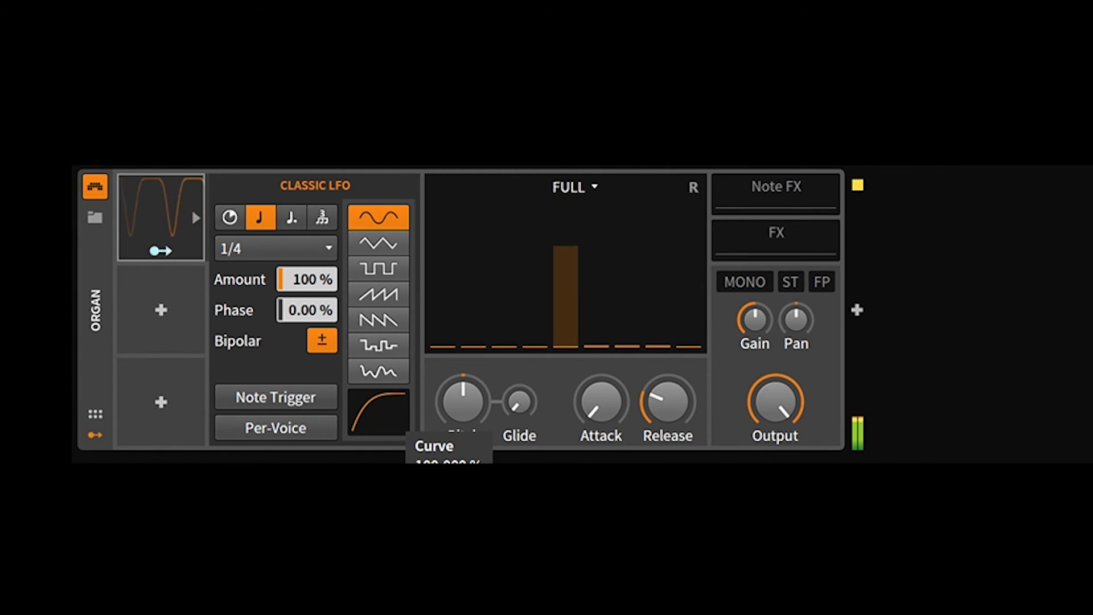
left_click_drag(384, 387, 383, 422)
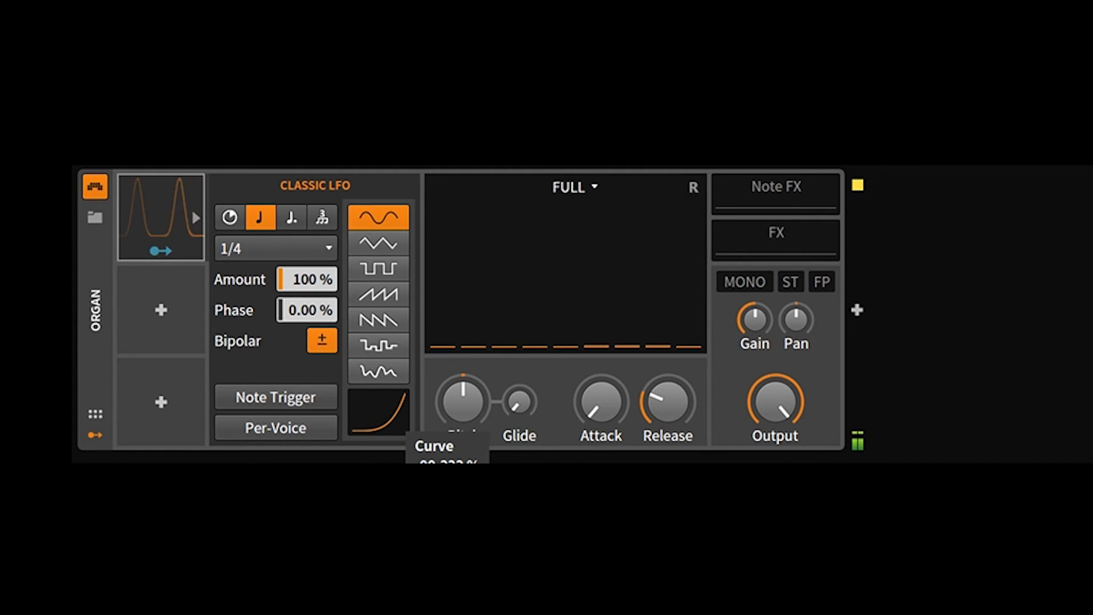
mouse_move(384, 421)
left_mouse_down()
mouse_move(384, 387)
mouse_move(381, 408)
left_mouse_up()
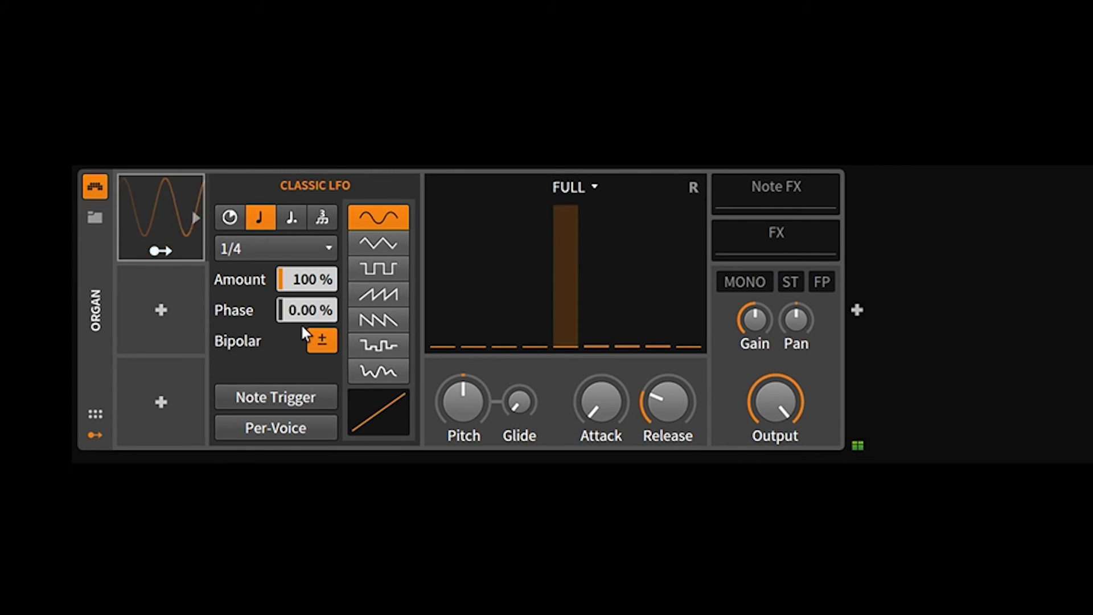
left_click(323, 337)
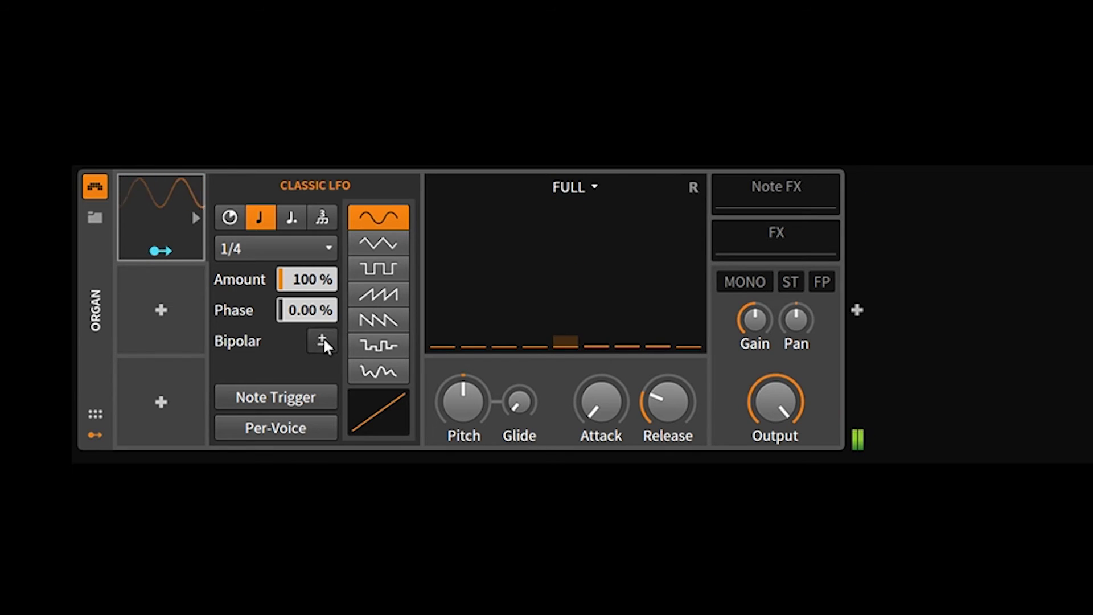
left_click(323, 337)
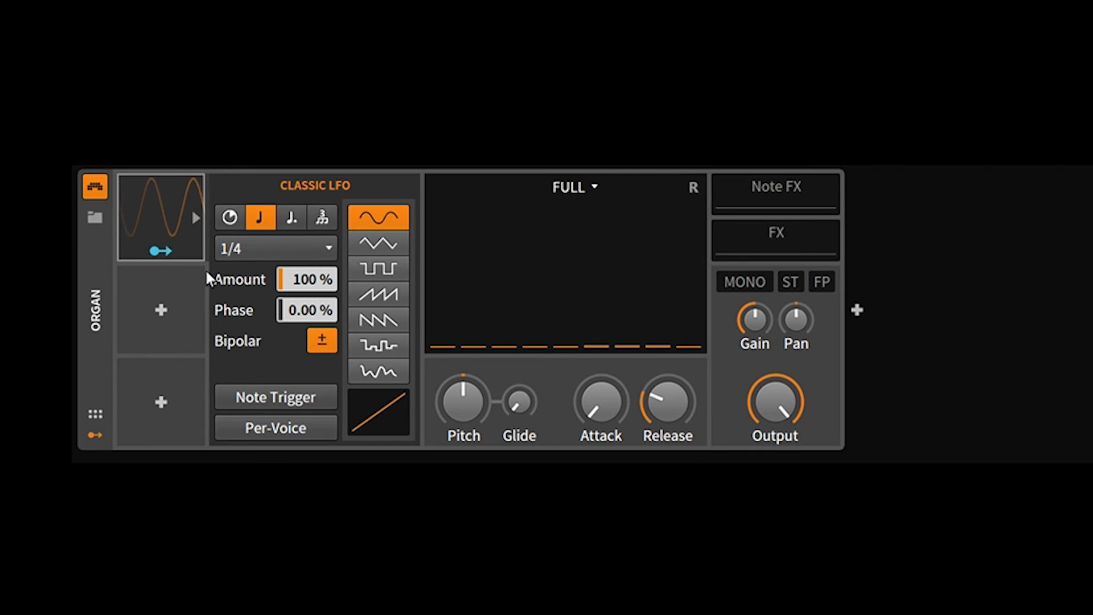
Remove the Classic LFO modulation from the 12th drawbar and raise the drawbar to about half its height
left_click(161, 251)
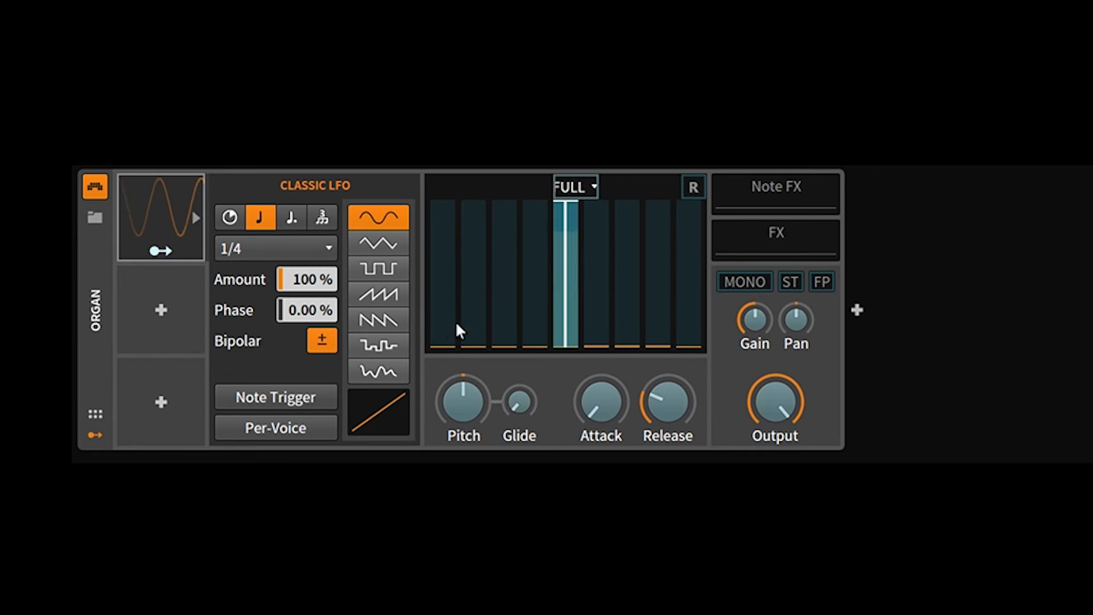
right_click(559, 344)
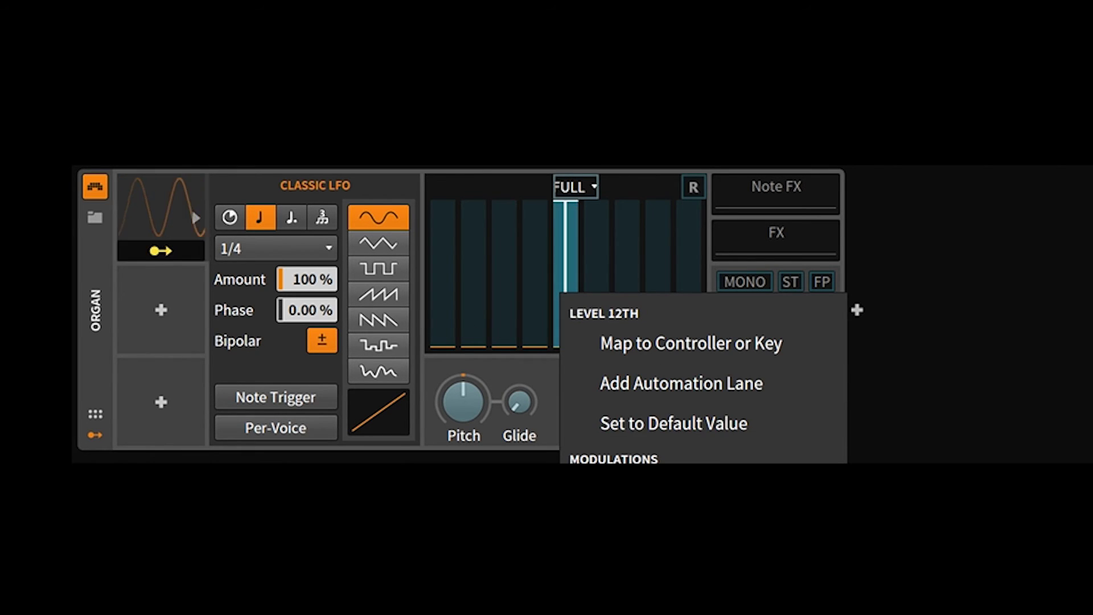
key("Escape")
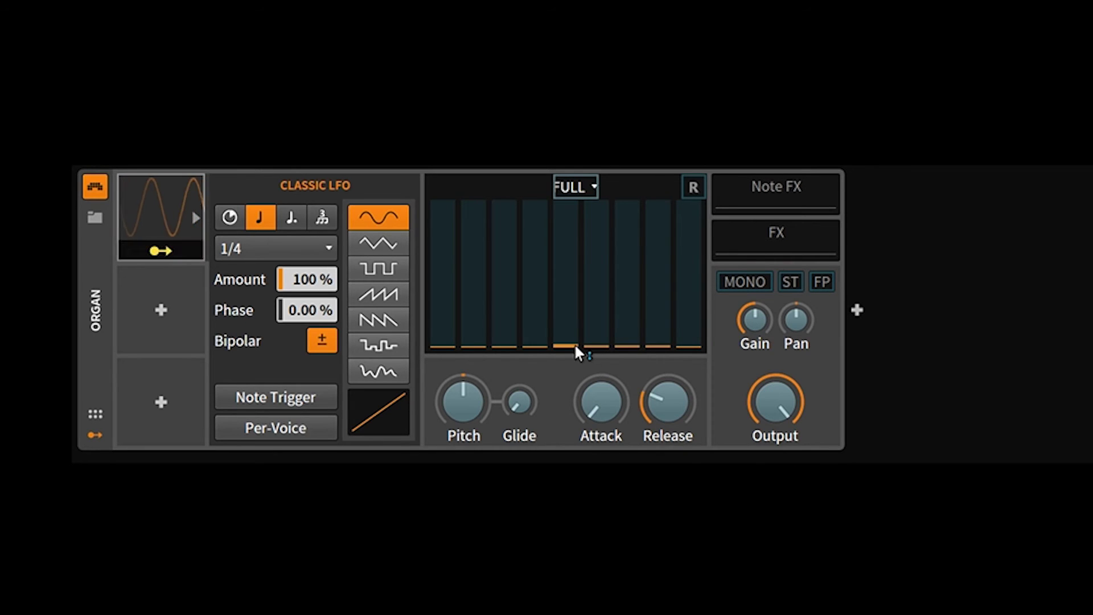
left_click(165, 251)
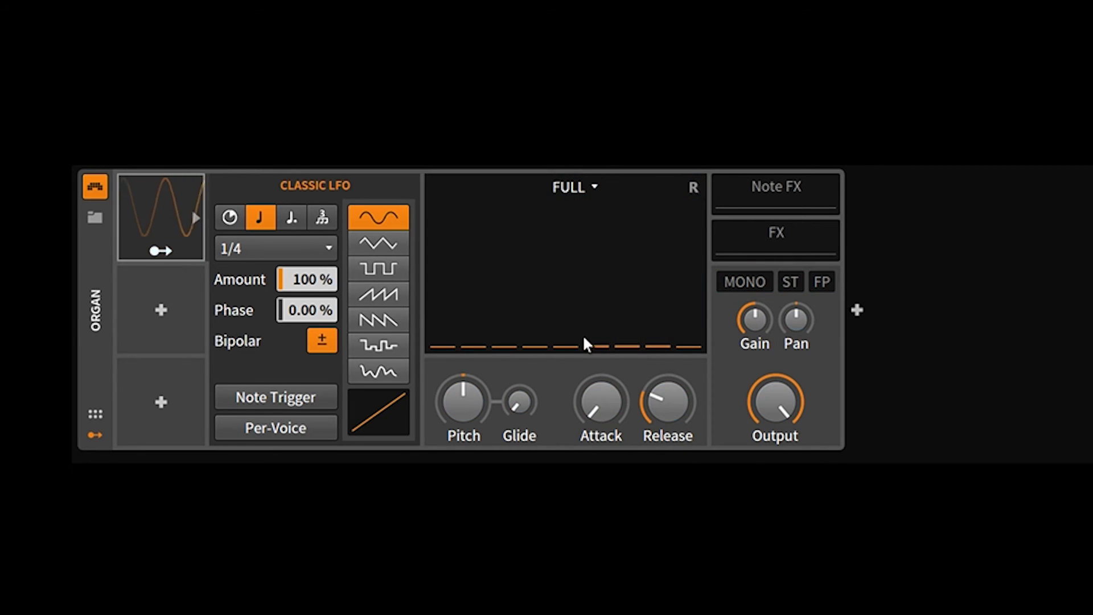
left_click_drag(573, 344, 568, 280)
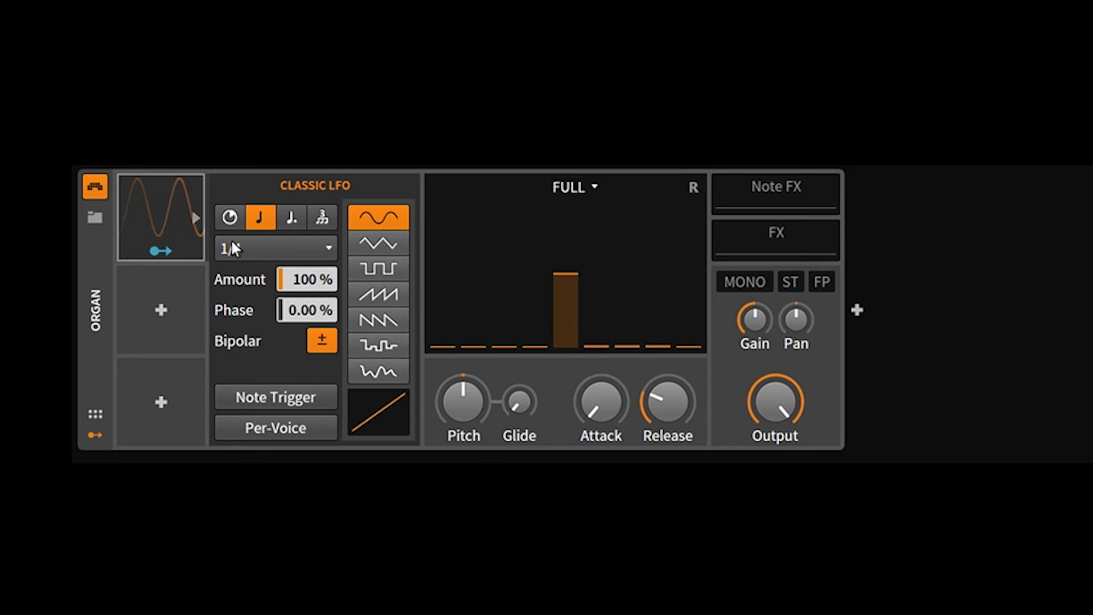
Map the Classic LFO to the half-raised 12th drawbar with the modulation depth reaching the top of its range
left_click(168, 248)
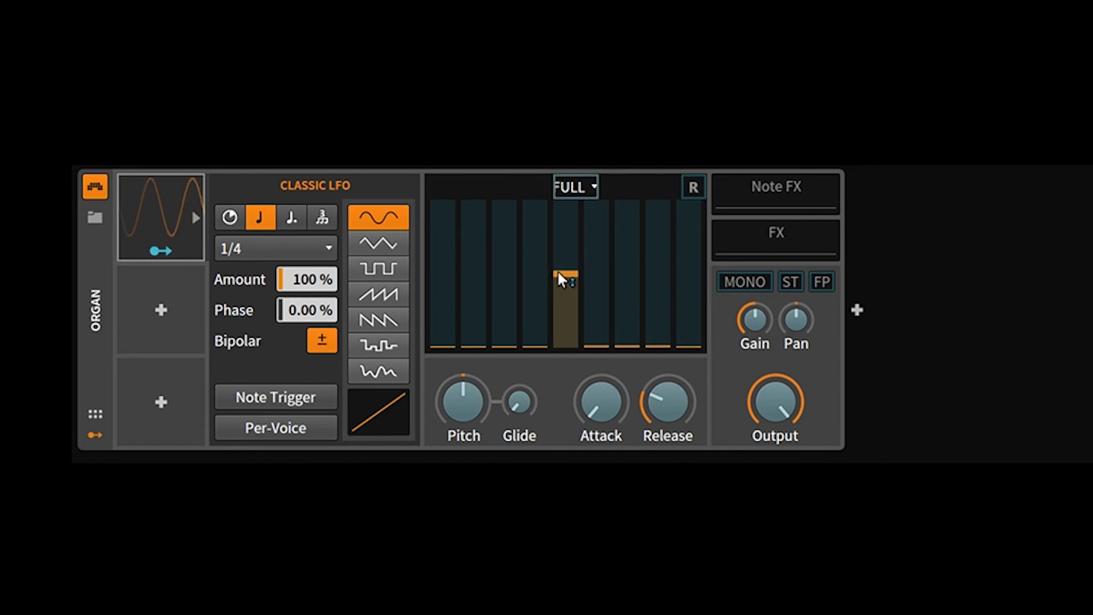
left_click_drag(557, 272, 557, 203)
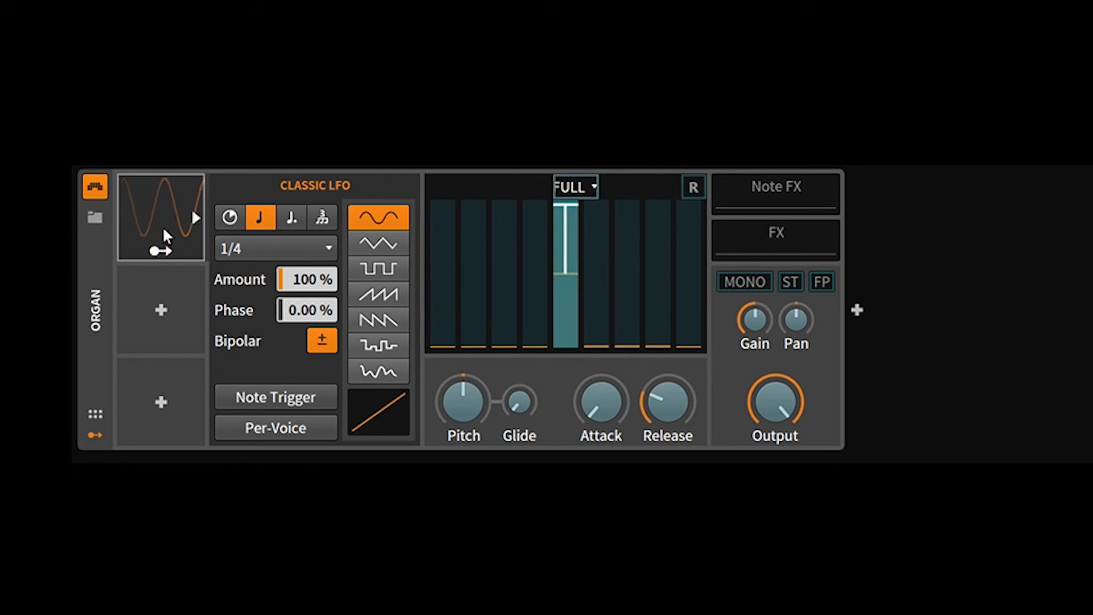
left_click(163, 249)
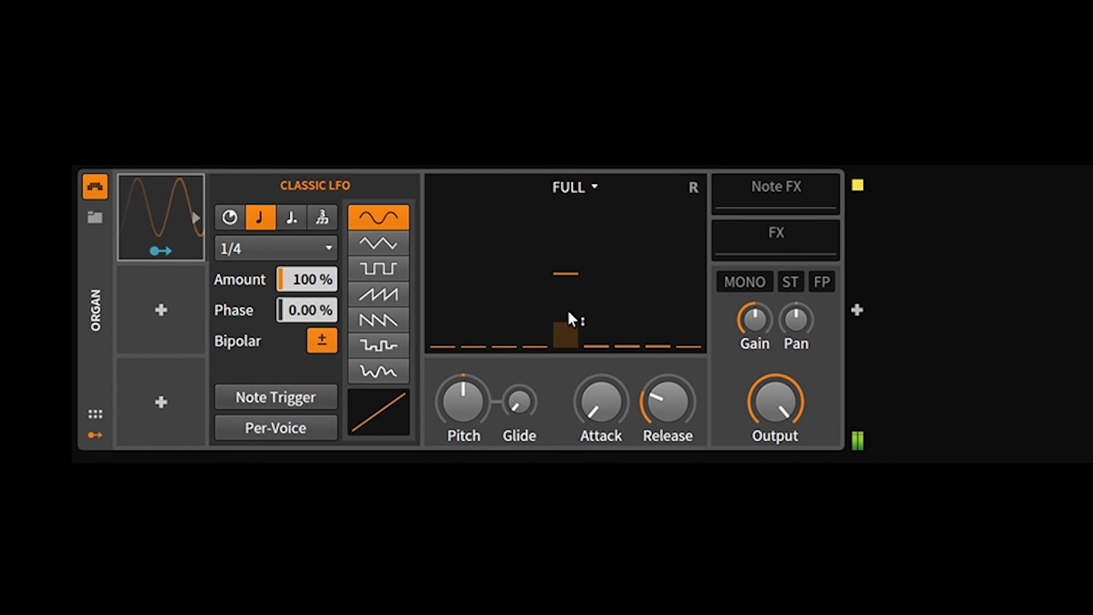
Set the Classic LFO's Phase to 93.3 % and its Amount to 27.7 %
mouse_move(313, 316)
left_mouse_down()
mouse_move(313, 268)
mouse_move(312, 312)
left_mouse_up()
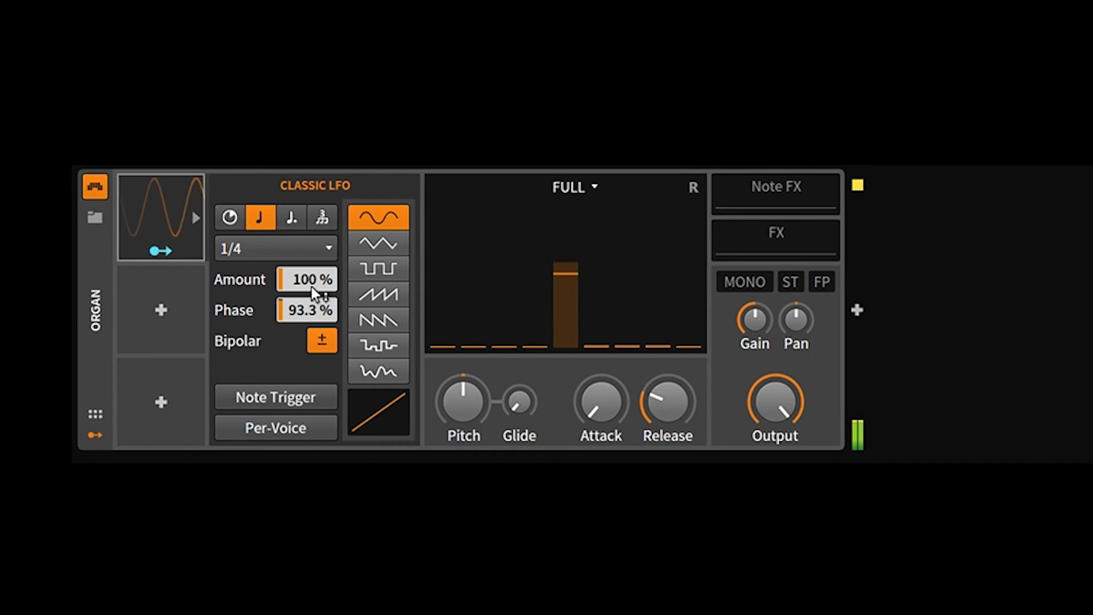
mouse_move(312, 285)
left_mouse_down()
mouse_move(312, 321)
mouse_move(310, 300)
left_mouse_up()
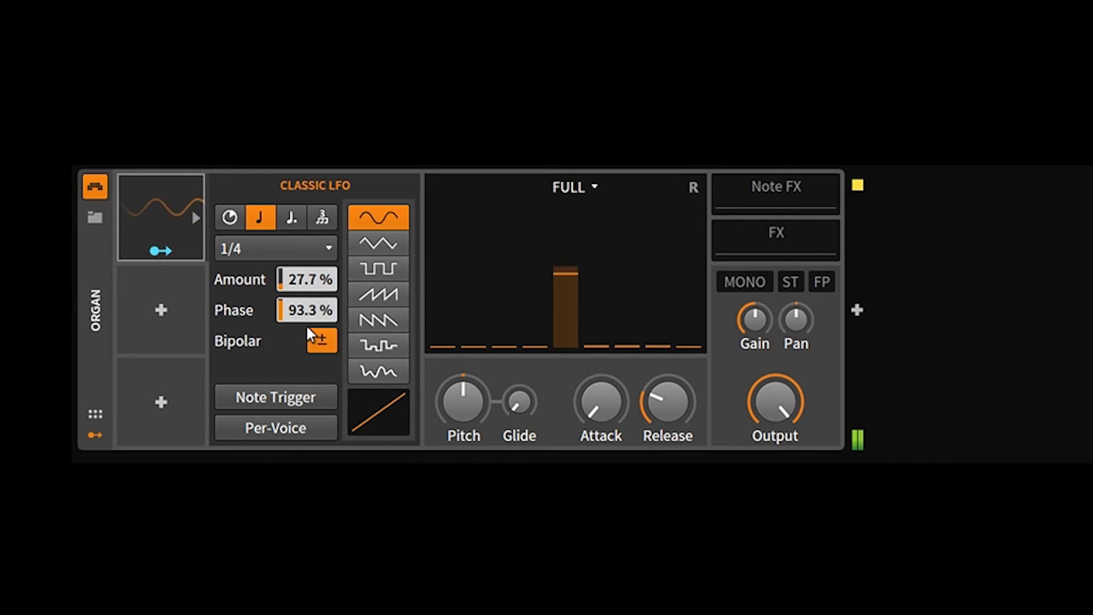
Enable Note Trigger with the Classic LFO's rate at 2/1, and compare by switching Note Trigger off and on again
left_click(291, 395)
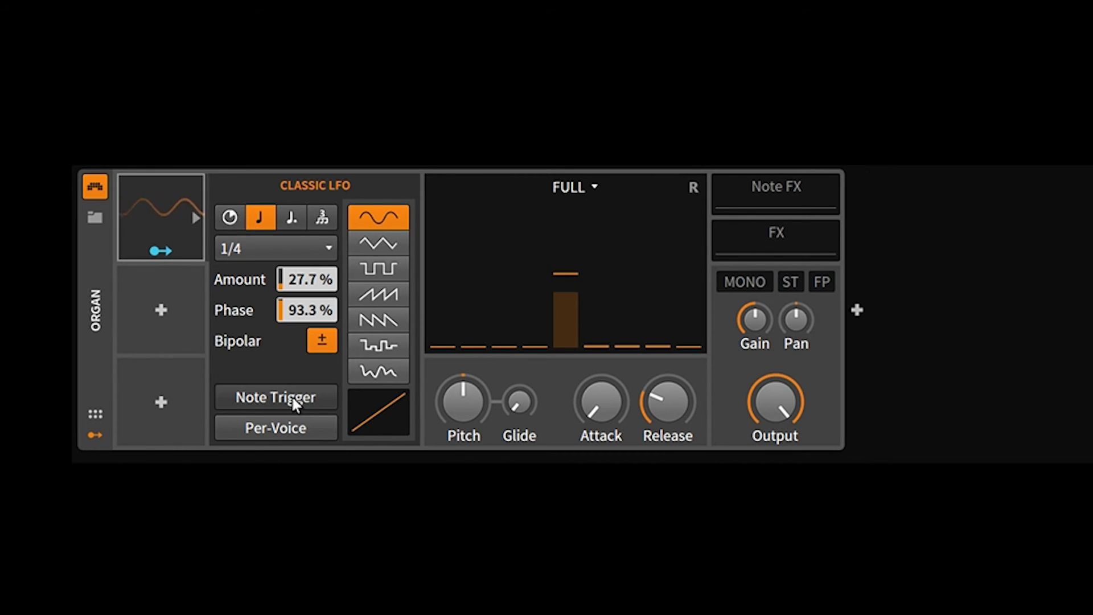
left_click(277, 255)
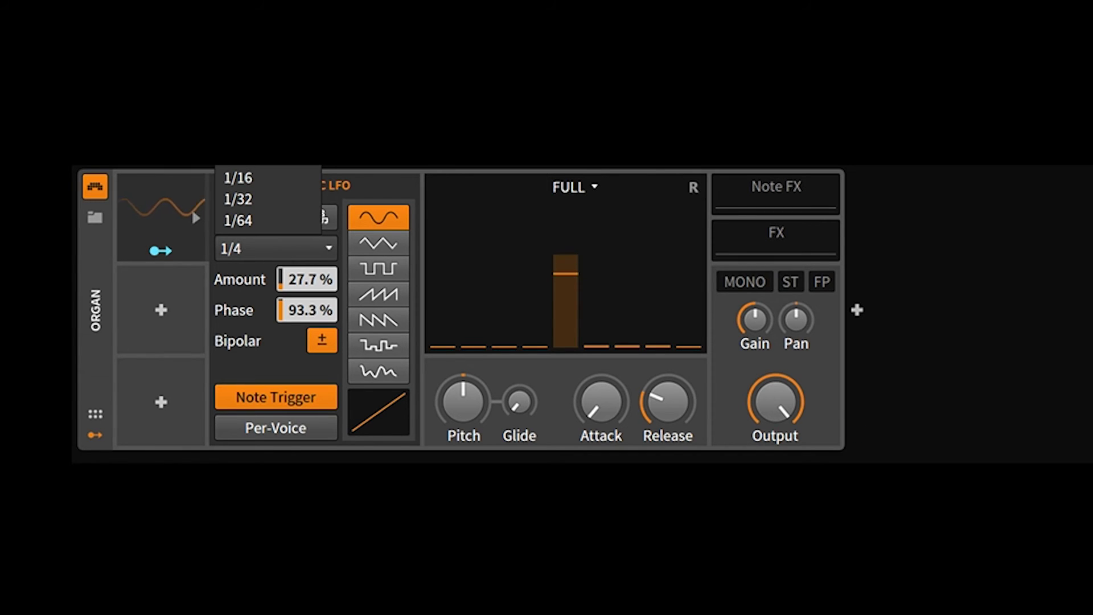
left_click(238, 93)
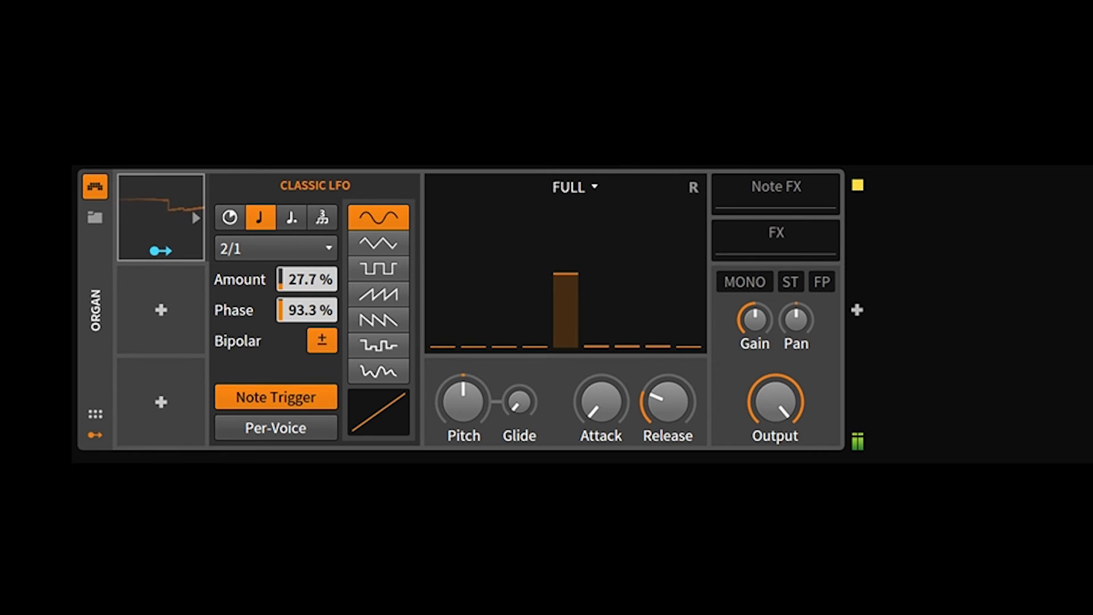
left_click(321, 399)
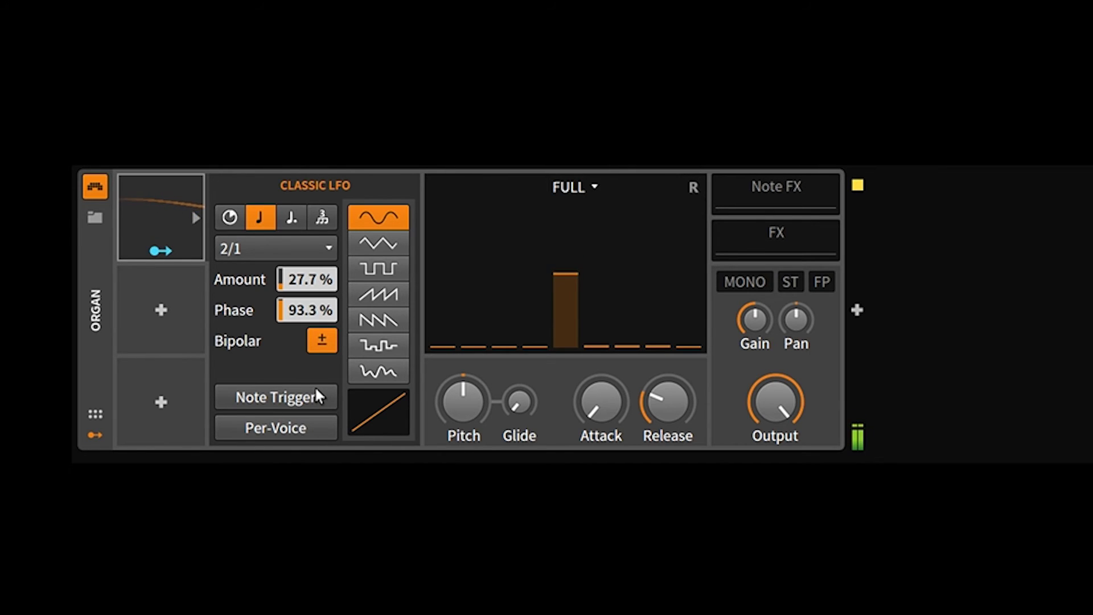
left_click(313, 397)
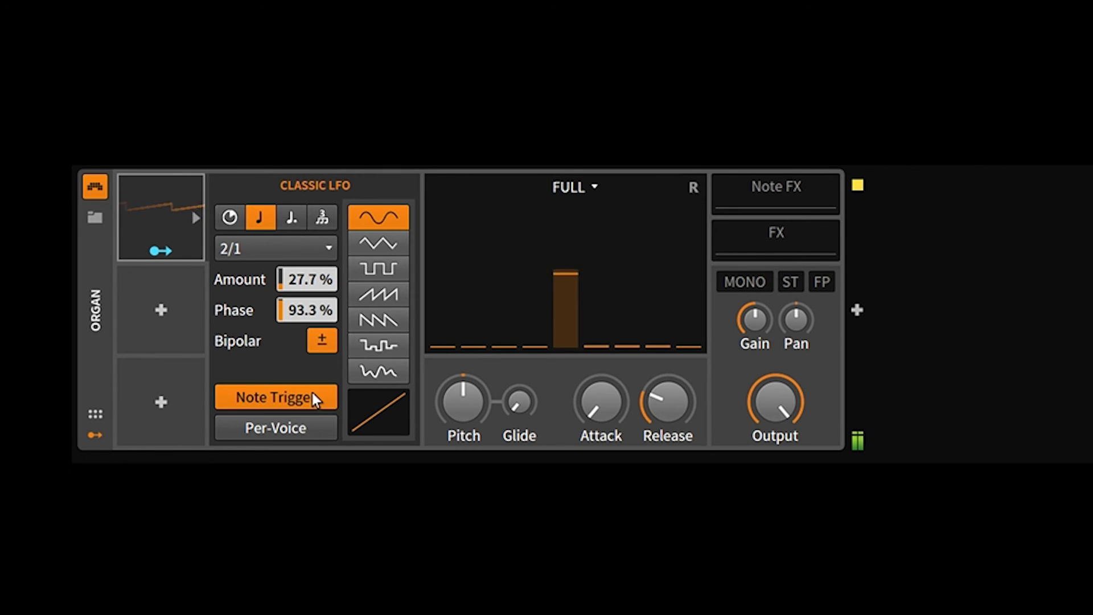
Enable Per-Voice on the Classic LFO and check the modulator's own Active and Per-Voice options
left_click(312, 429)
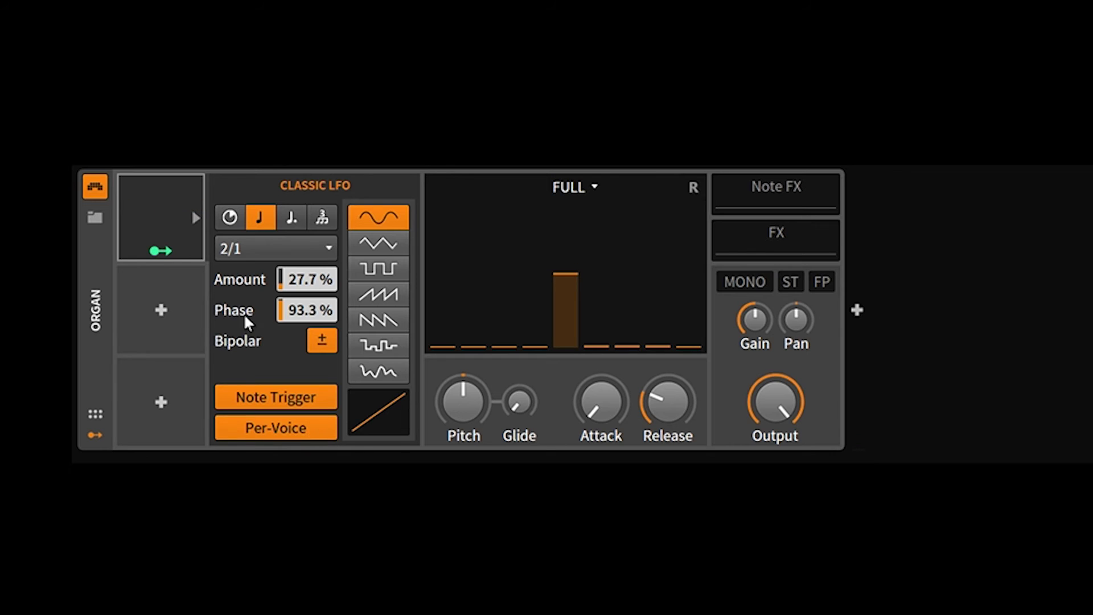
right_click(171, 202)
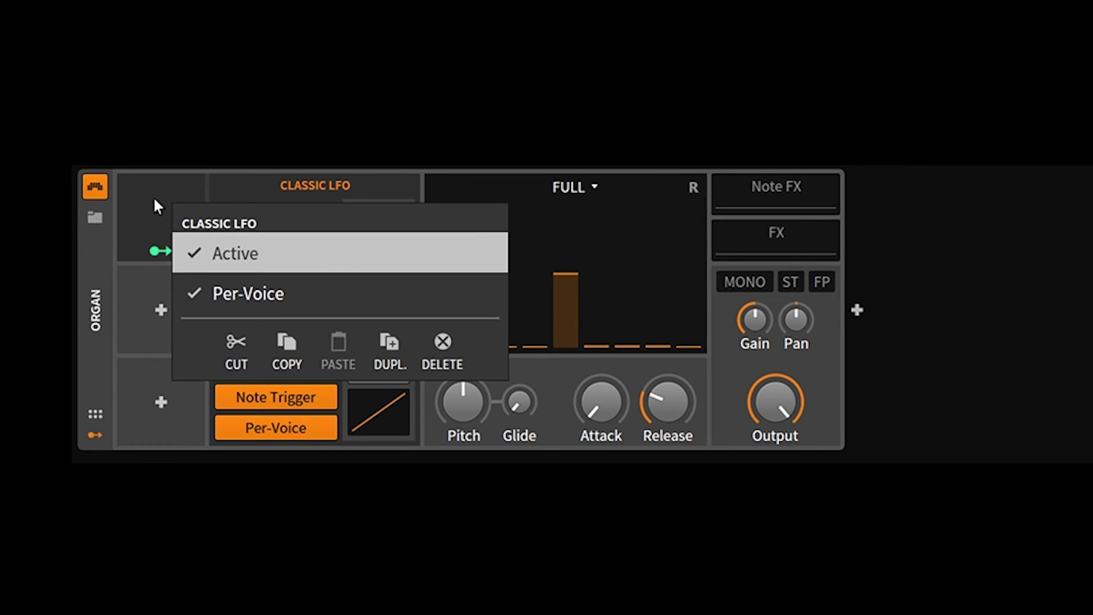
left_click(152, 194)
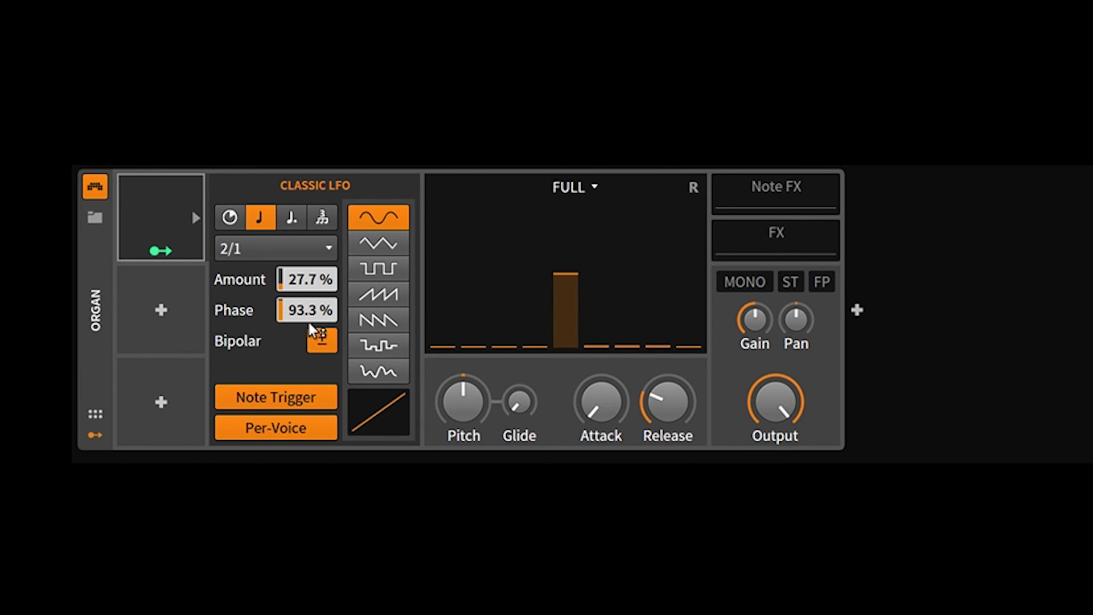
Switch off Per-Voice, Note Trigger and Bipolar on the Classic LFO
left_click(282, 425)
left_click(290, 399)
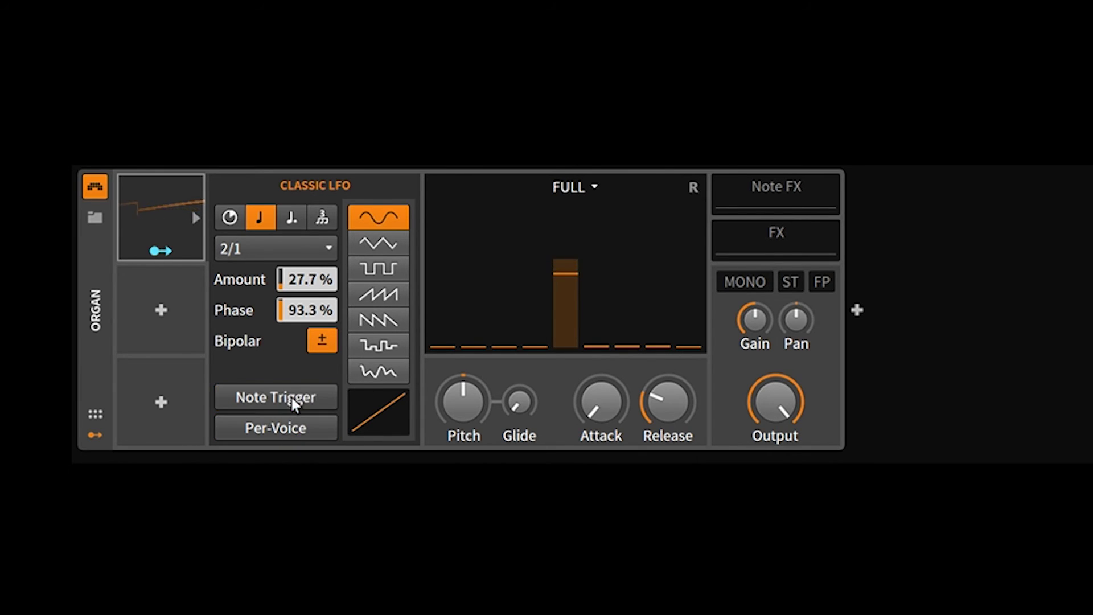
left_click(321, 342)
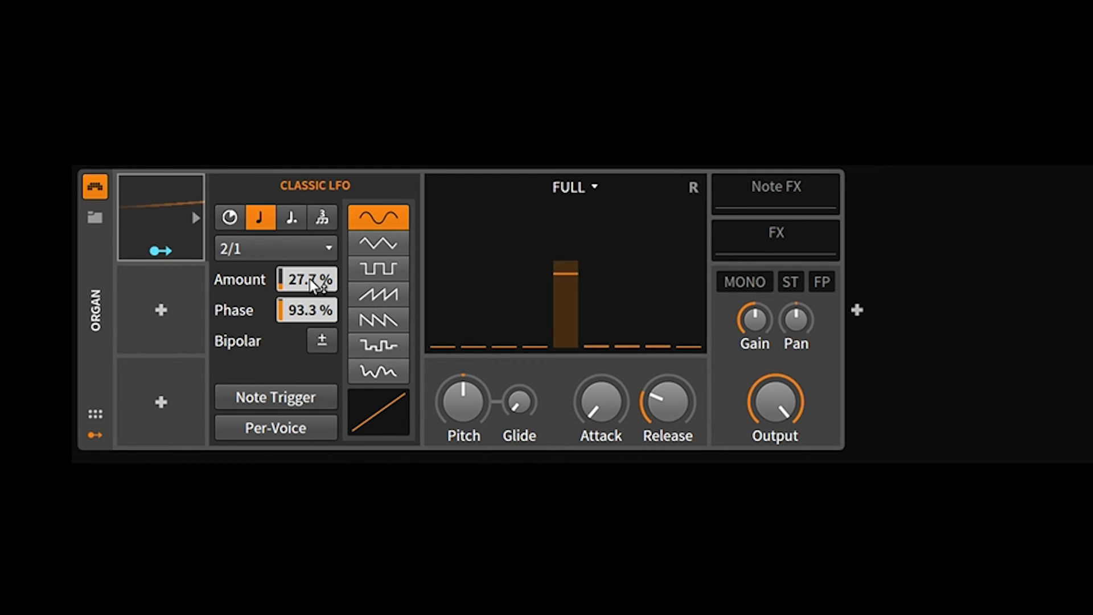
Try the Classic LFO's Hz and straight-note time bases, settle on dotted notes, and bend its transfer curve upward
left_click(239, 223)
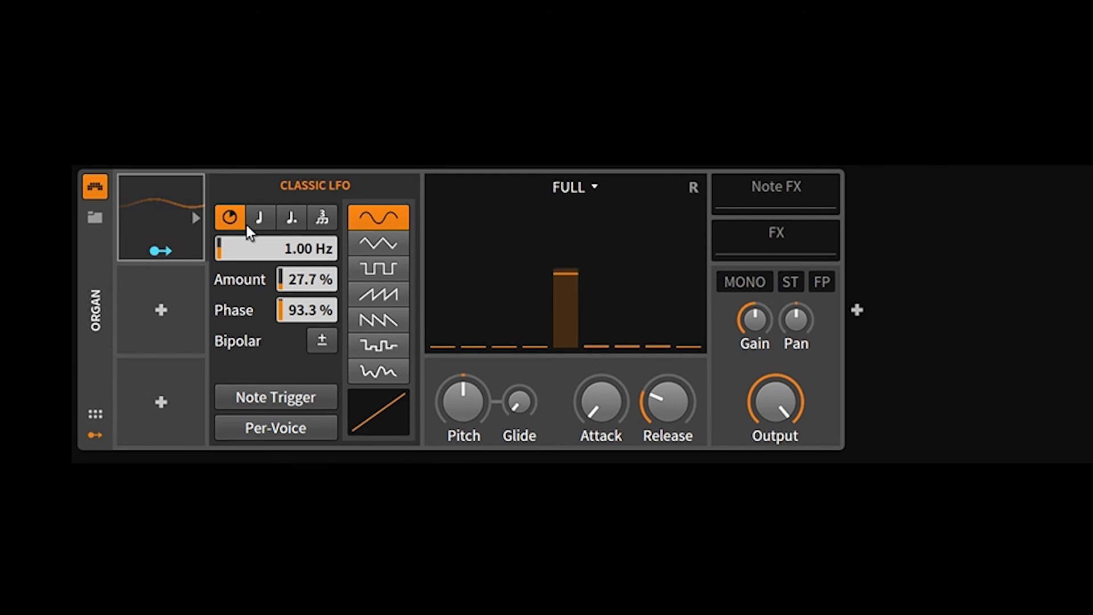
left_click(264, 220)
left_click(292, 222)
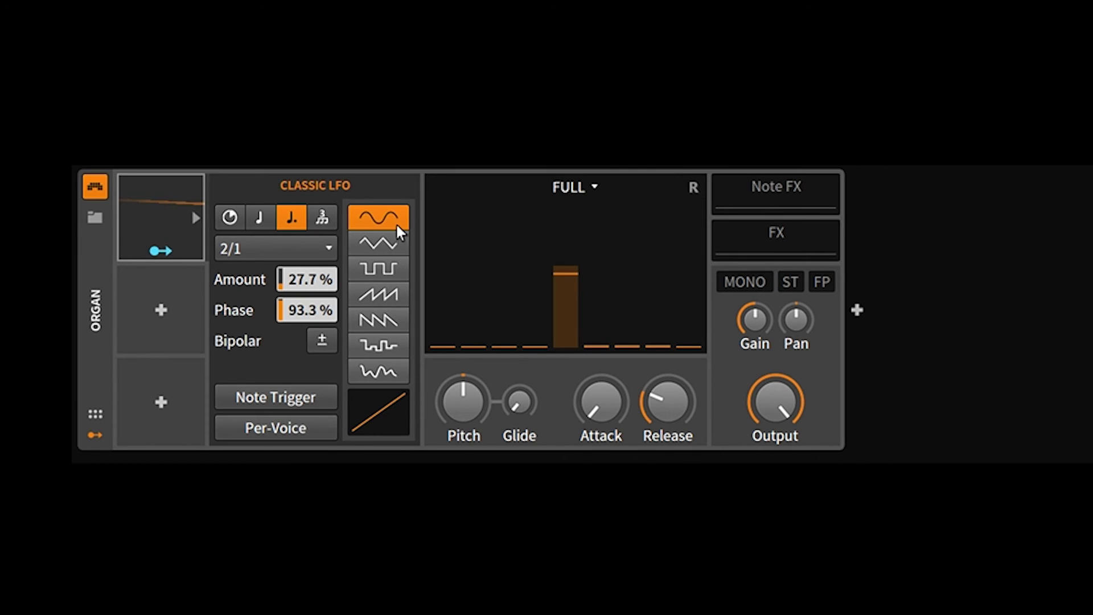
mouse_move(386, 405)
left_mouse_down()
mouse_move(386, 380)
mouse_move(391, 413)
left_mouse_up()
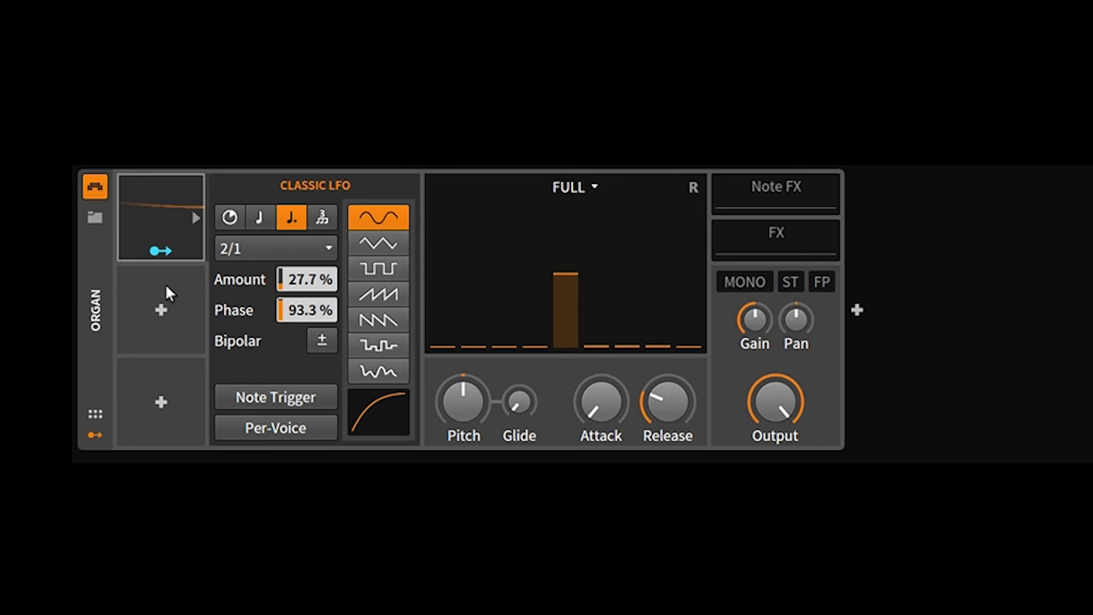
Delete the Classic LFO and add a Beat LFO modulator in its place
key("Delete")
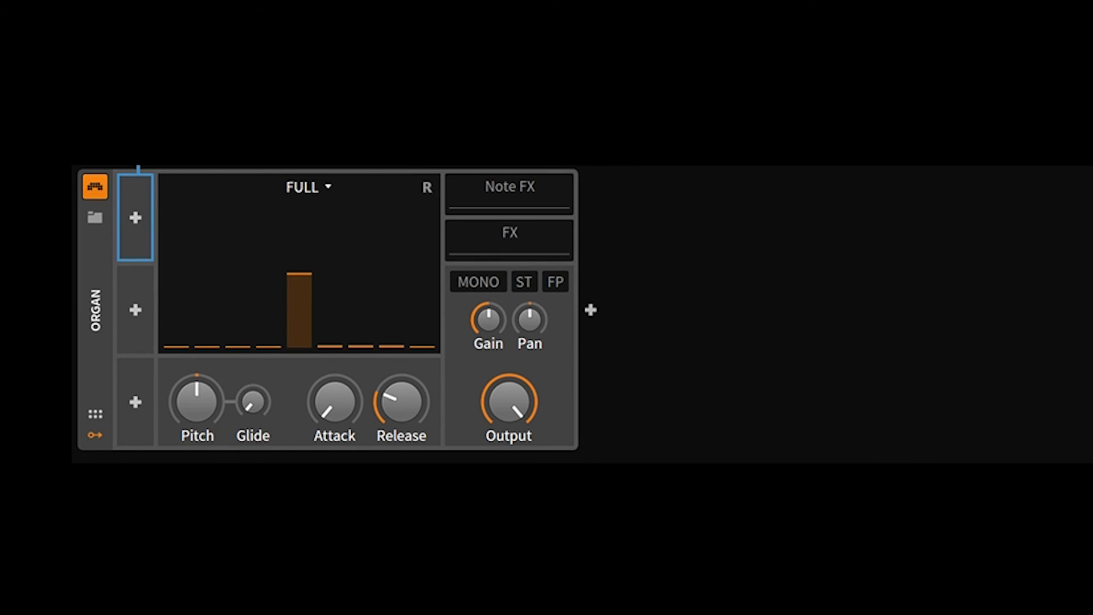
key("ctrl+z")
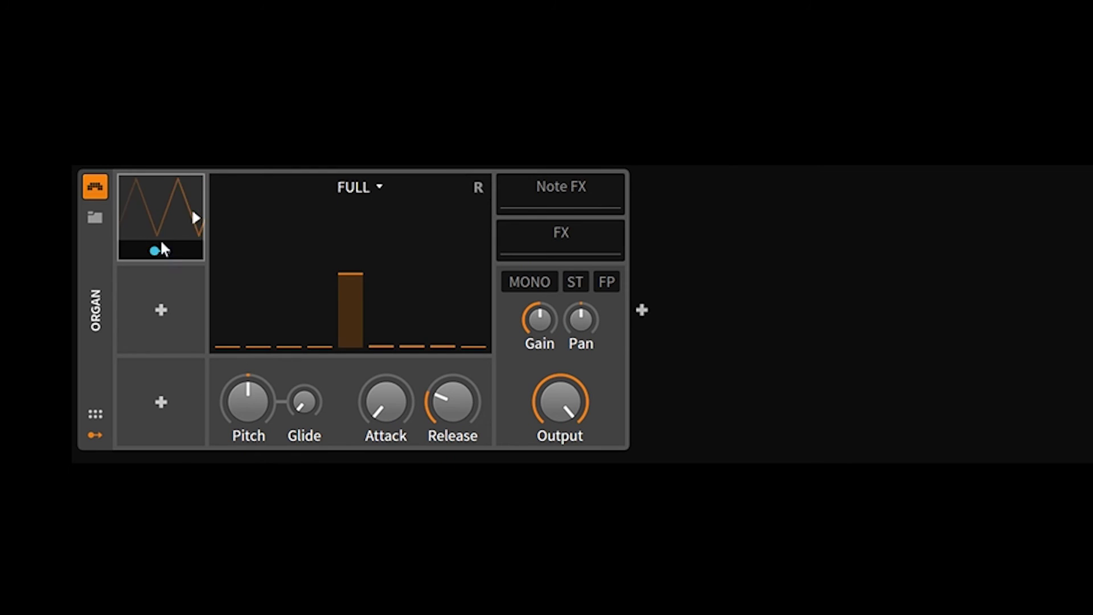
Map the Beat LFO to the 12th drawbar, lowered to zero, with a depth of +1.00 and open the modulator's settings
left_click(161, 250)
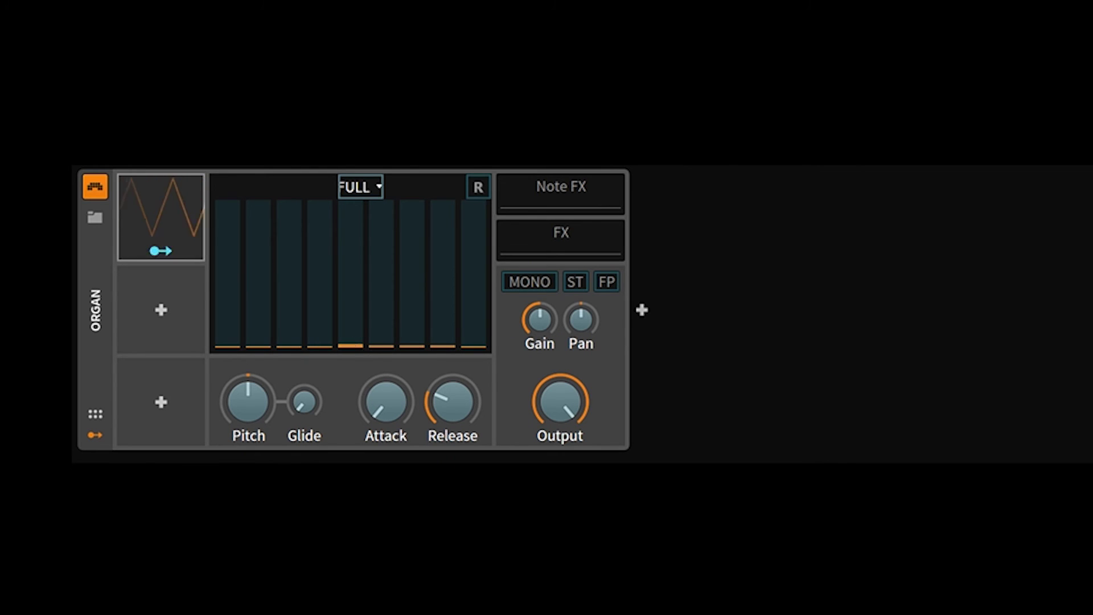
left_click_drag(351, 340, 350, 205)
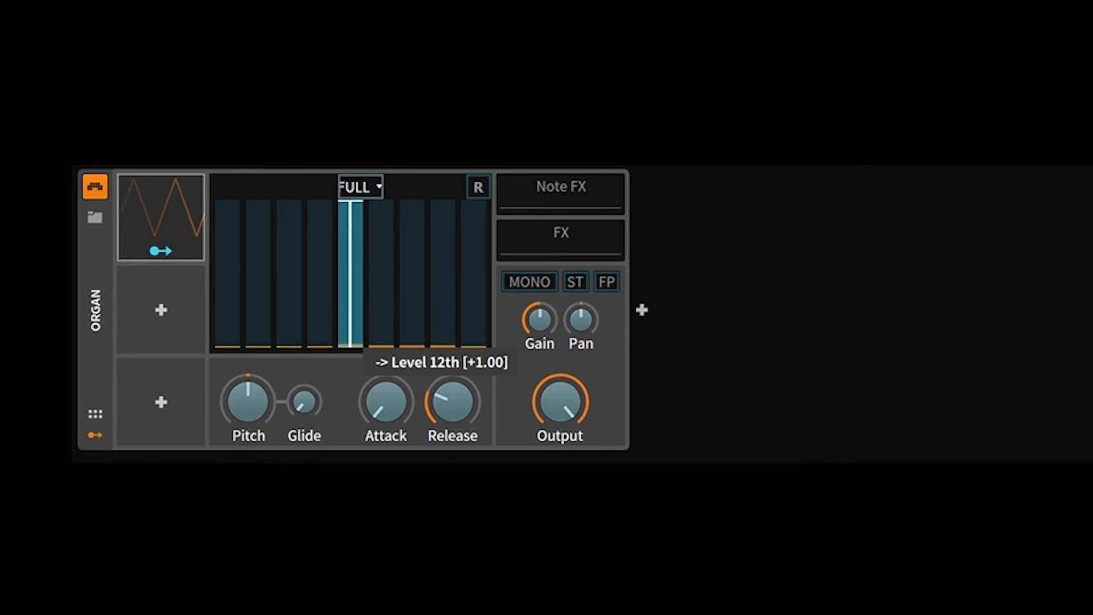
left_click(168, 251)
left_click(176, 201)
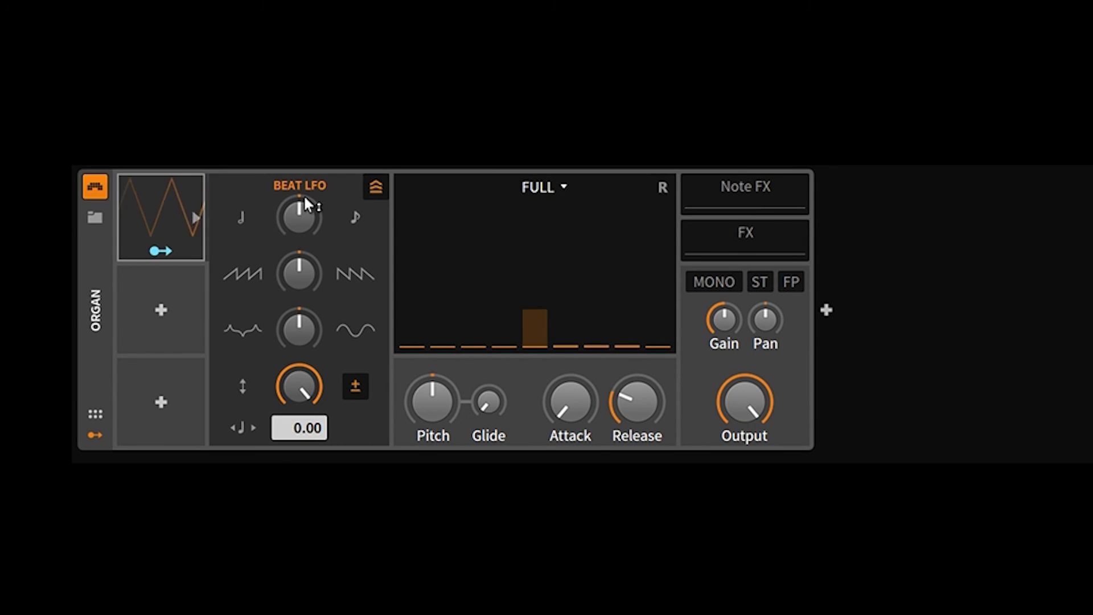
Sweep the Beat LFO's Rate through 0.560 and down to -3.000, and reset it to its default
mouse_move(302, 205)
left_mouse_down()
mouse_move(302, 165)
mouse_move(301, 212)
left_mouse_up()
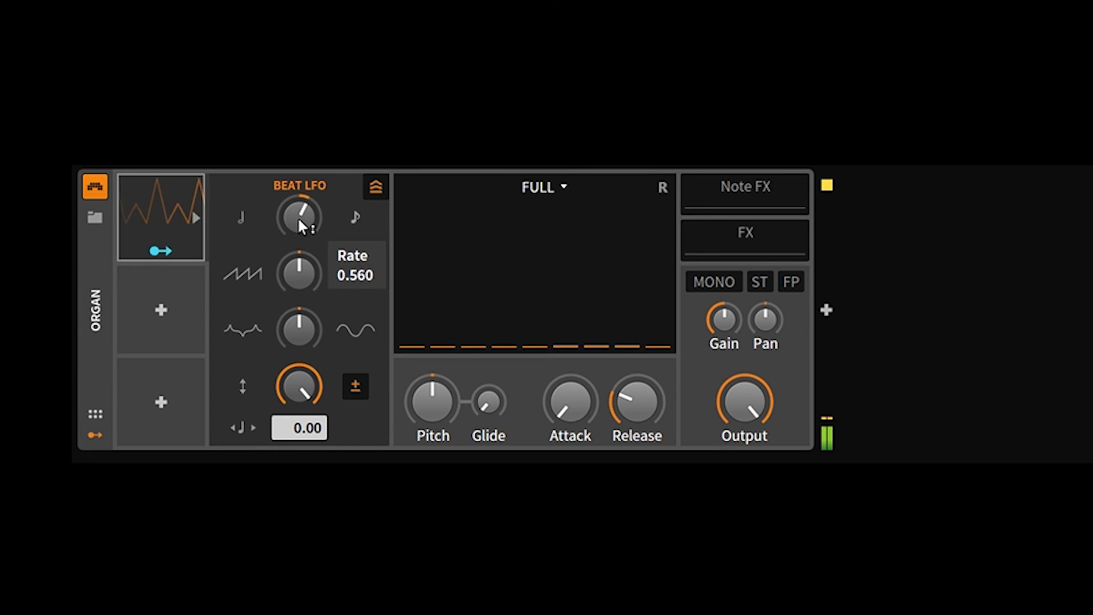
left_click_drag(297, 216, 297, 243)
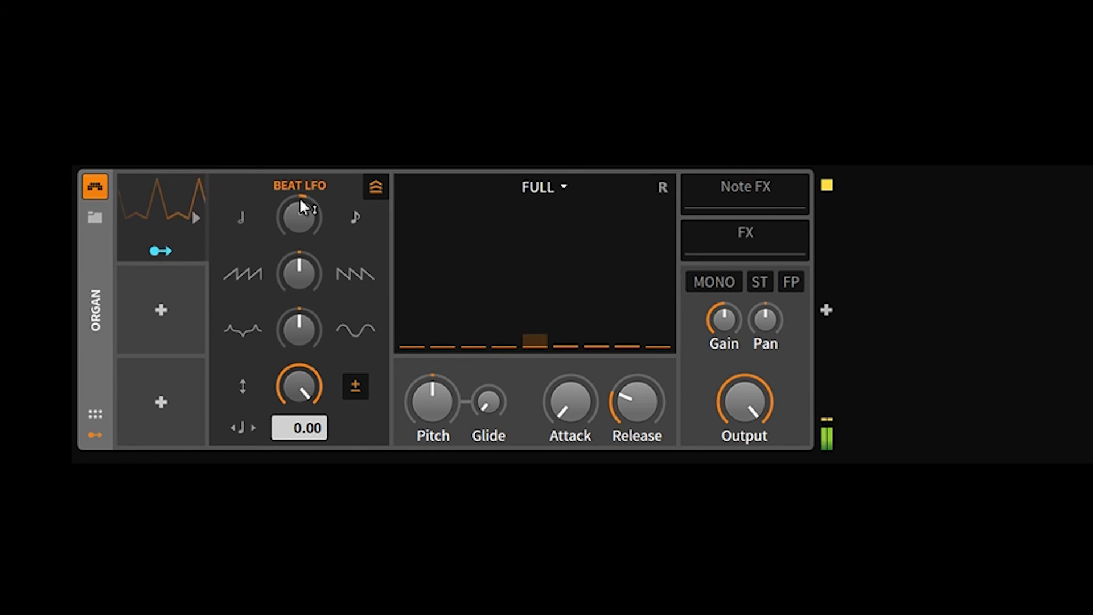
left_click_drag(301, 216, 300, 279)
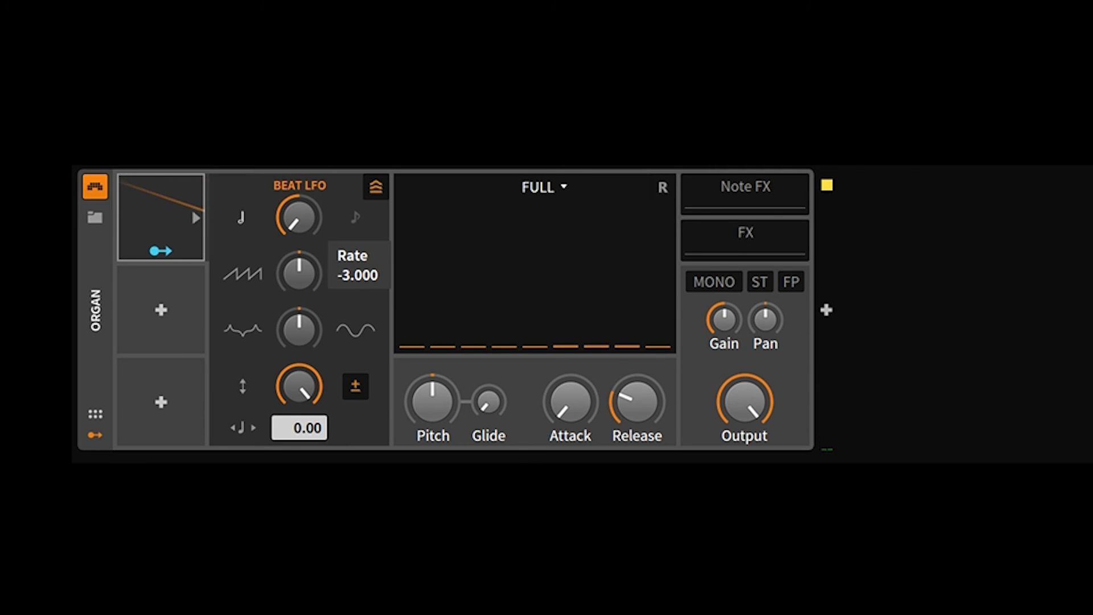
mouse_move(299, 216)
left_mouse_down()
mouse_move(298, 186)
mouse_move(298, 220)
left_mouse_up()
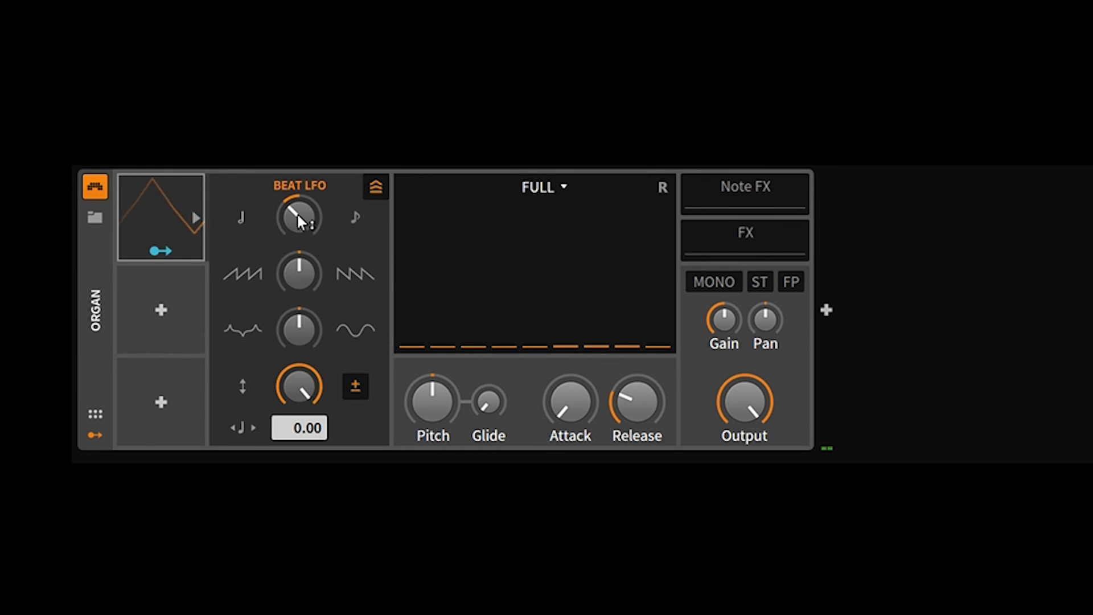
double_click(297, 214)
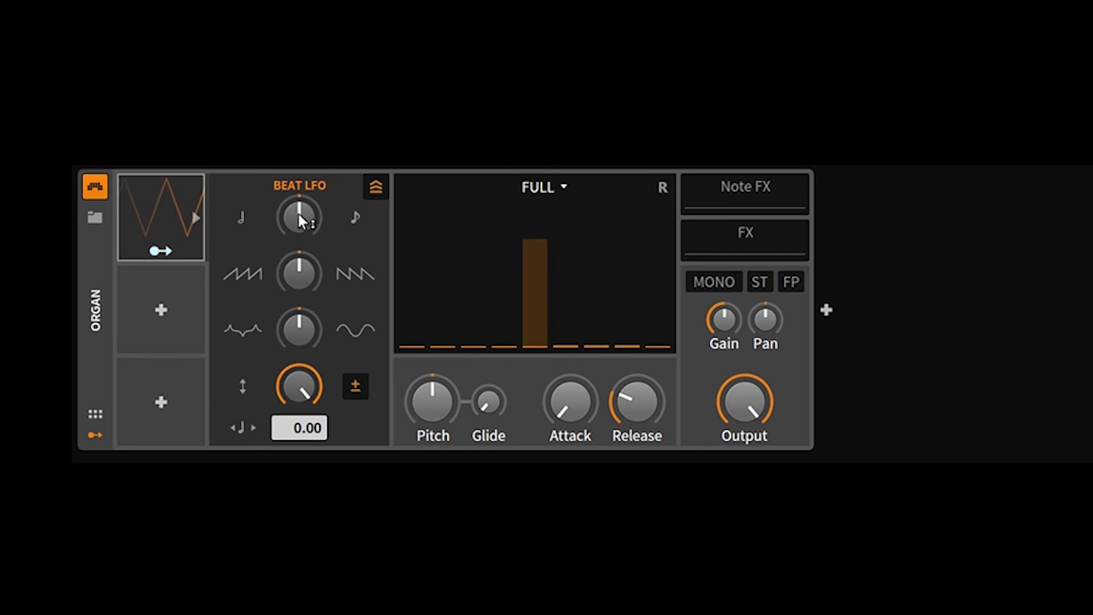
Compare the Beat LFO's Groove Shuffle on and off at a faster Rate, and reduce its Amount to about three quarters
left_click(378, 191)
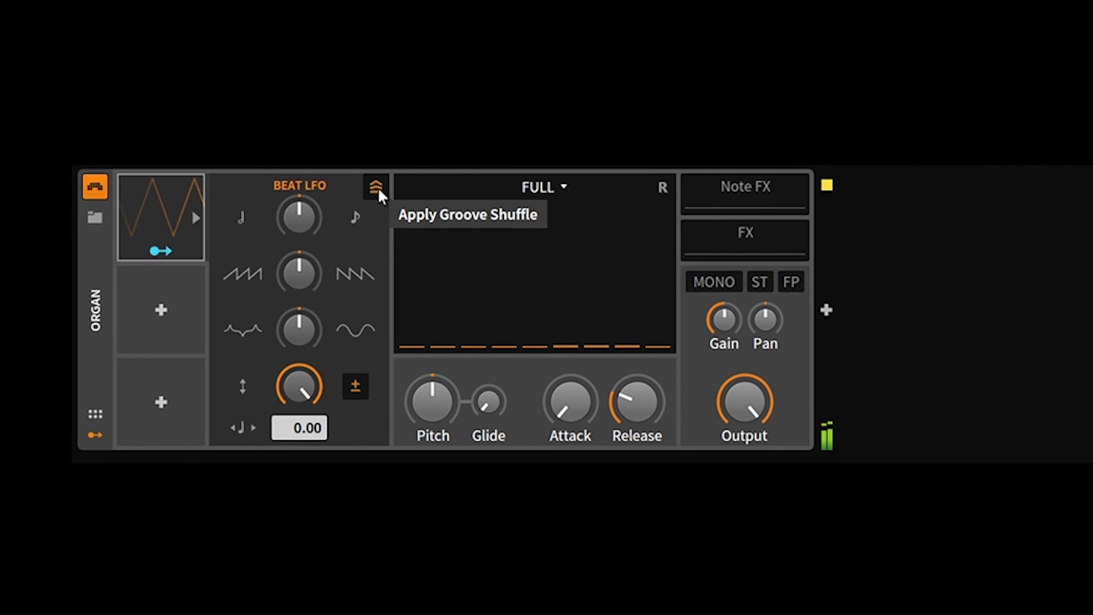
mouse_move(320, 210)
left_mouse_down()
mouse_move(320, 184)
mouse_move(320, 194)
left_mouse_up()
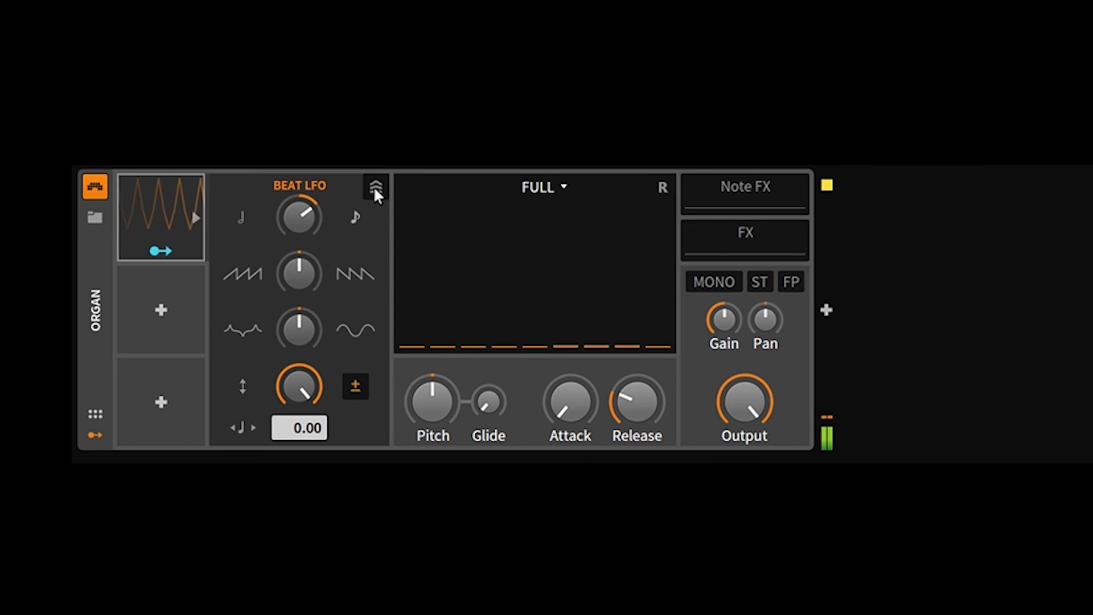
left_click_drag(318, 385, 319, 387)
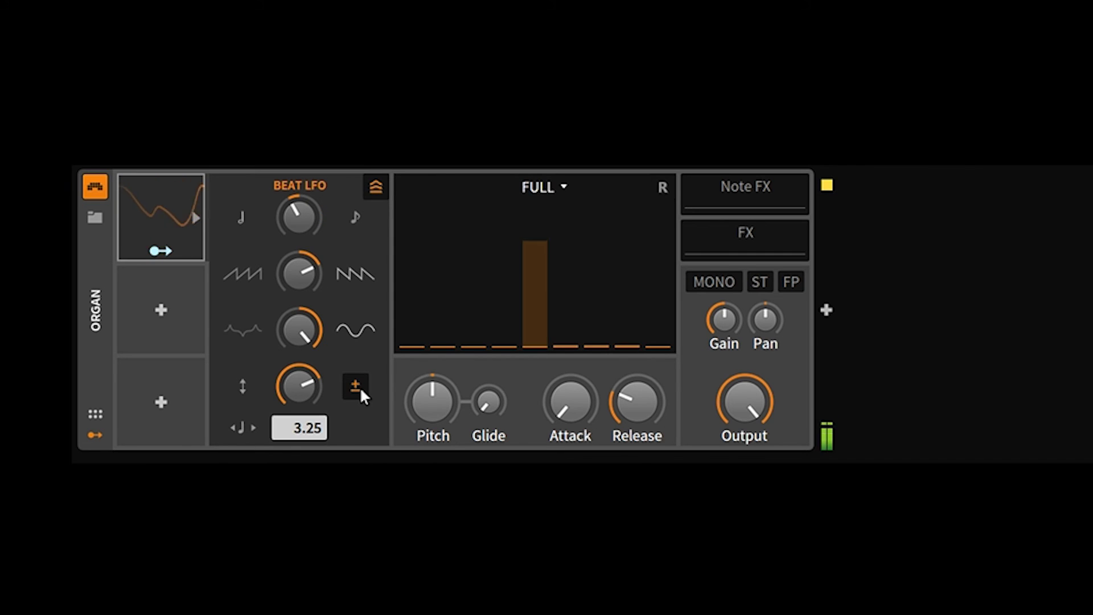
Set the Beat LFO's Shape to -51.333 % and its Phase to 3.39, with the Rate slightly above centre
left_click_drag(320, 252, 310, 279)
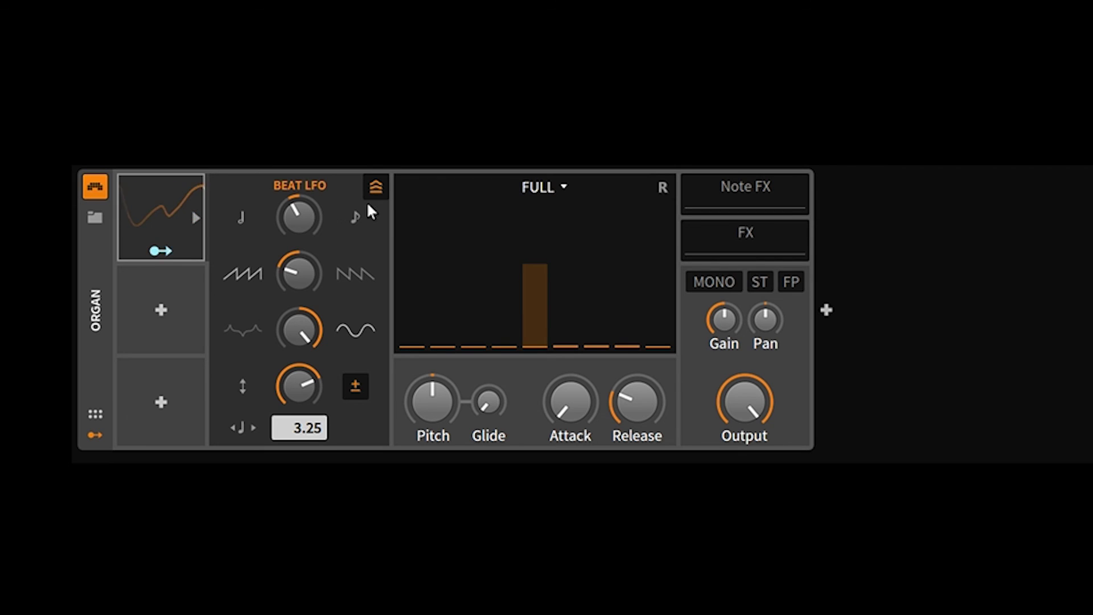
mouse_move(317, 211)
left_mouse_down()
mouse_move(317, 236)
mouse_move(316, 165)
mouse_move(317, 197)
left_mouse_up()
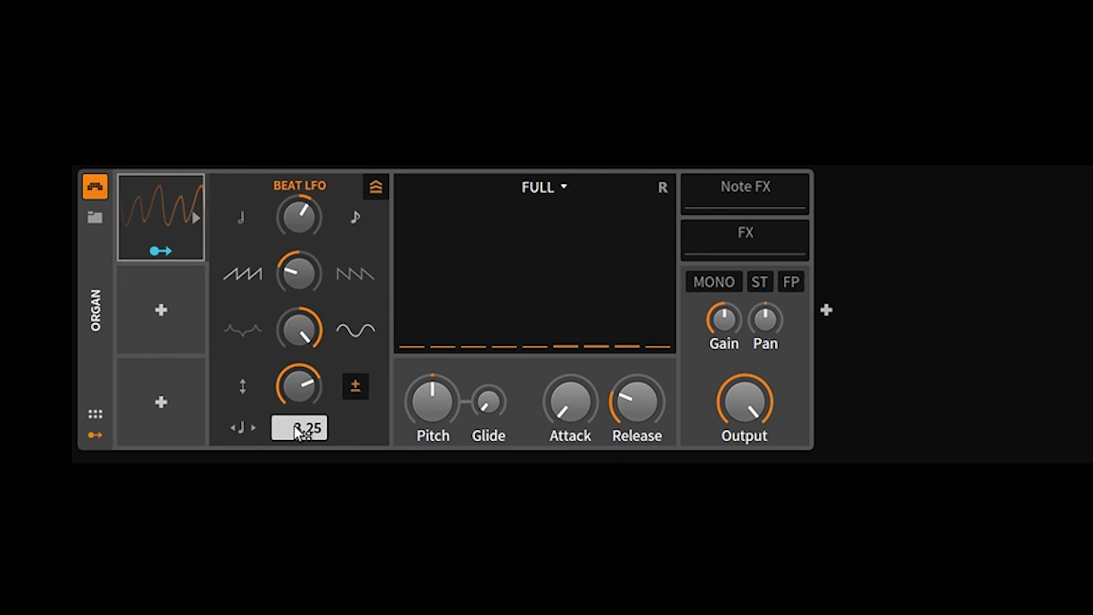
left_click_drag(296, 433, 296, 431)
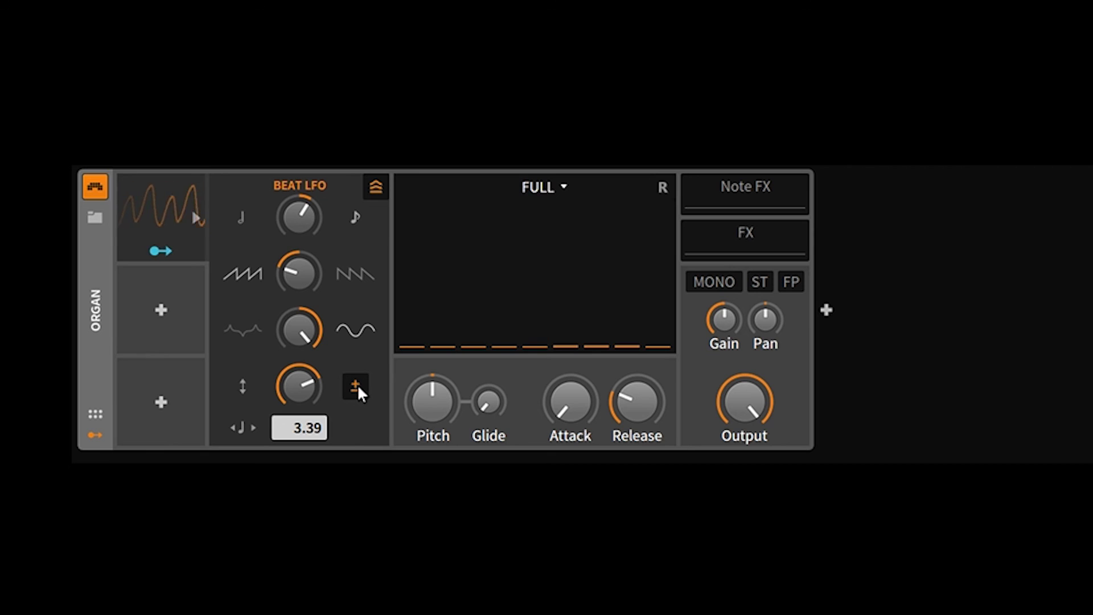
Pull the Beat LFO's curve back from full sine towards the centre and move its Shape slightly towards the falling saw
left_click_drag(302, 385, 295, 319)
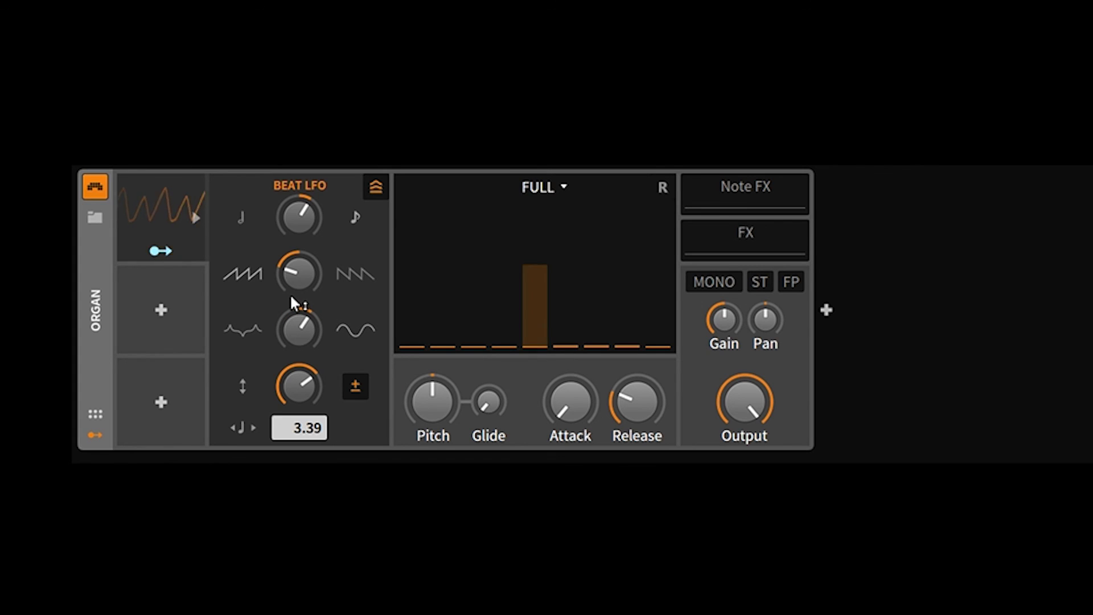
mouse_move(290, 298)
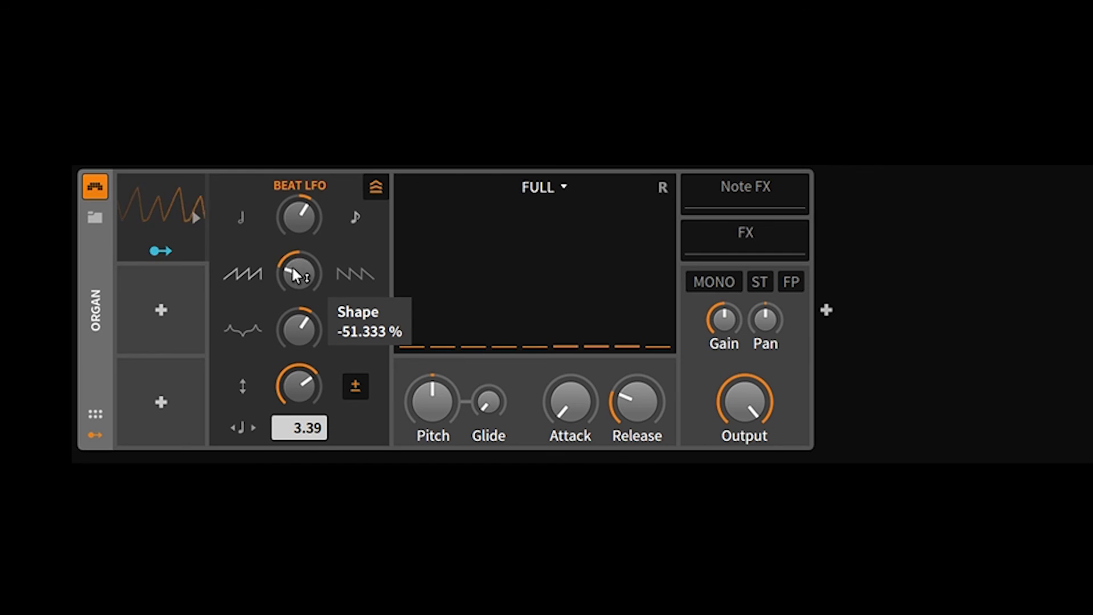
left_click_drag(291, 265, 302, 324)
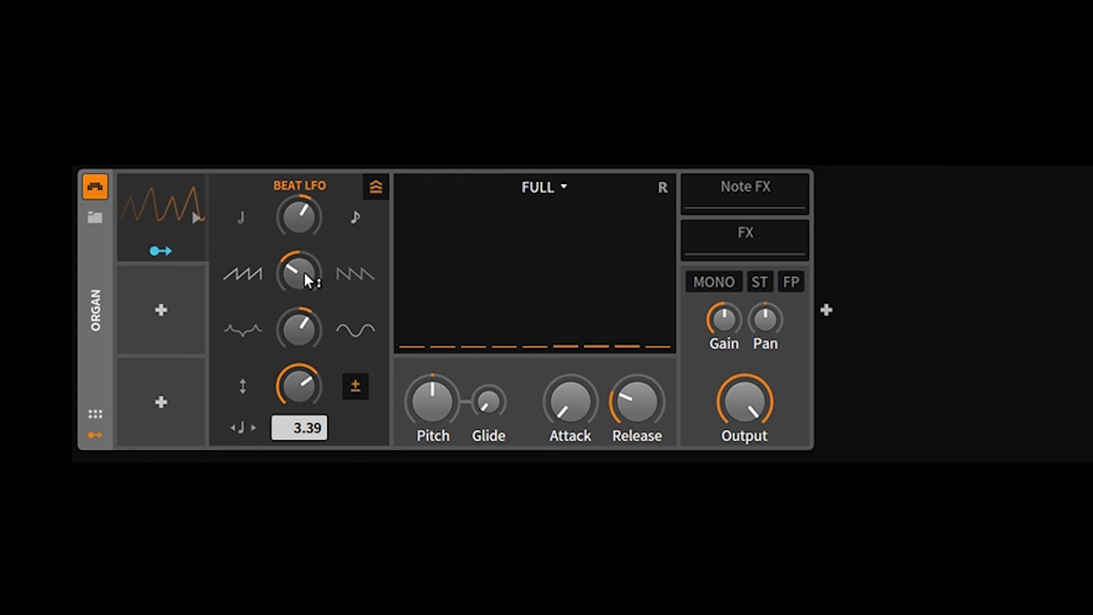
left_click_drag(303, 271, 303, 229)
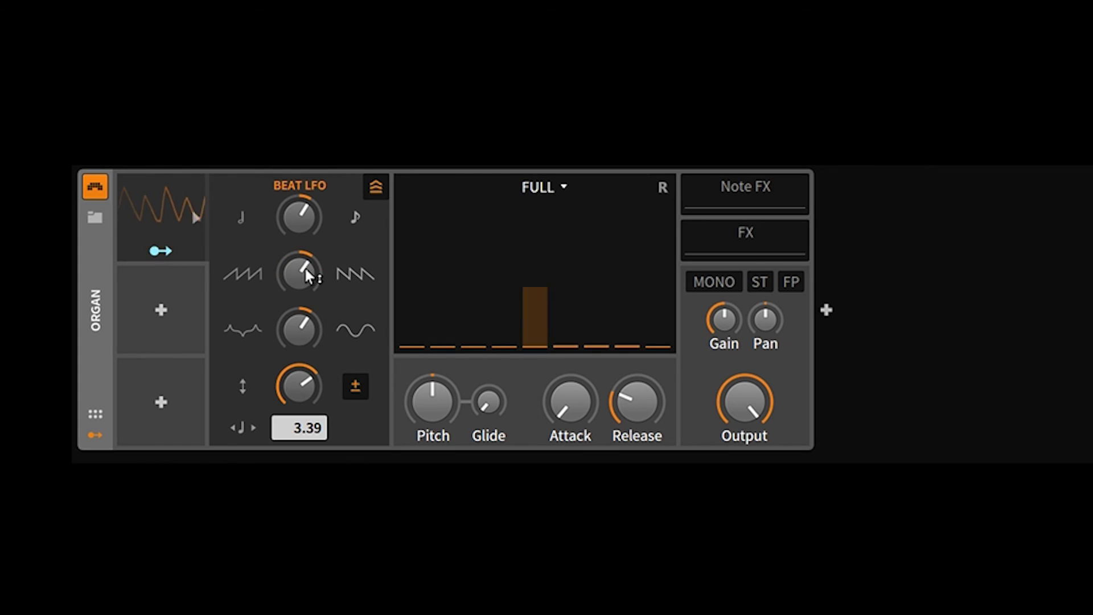
Compare the Beat LFO with Groove Shuffle on and off, and raise its Amount to about 80 % with Phase at -0.13
left_click(374, 188)
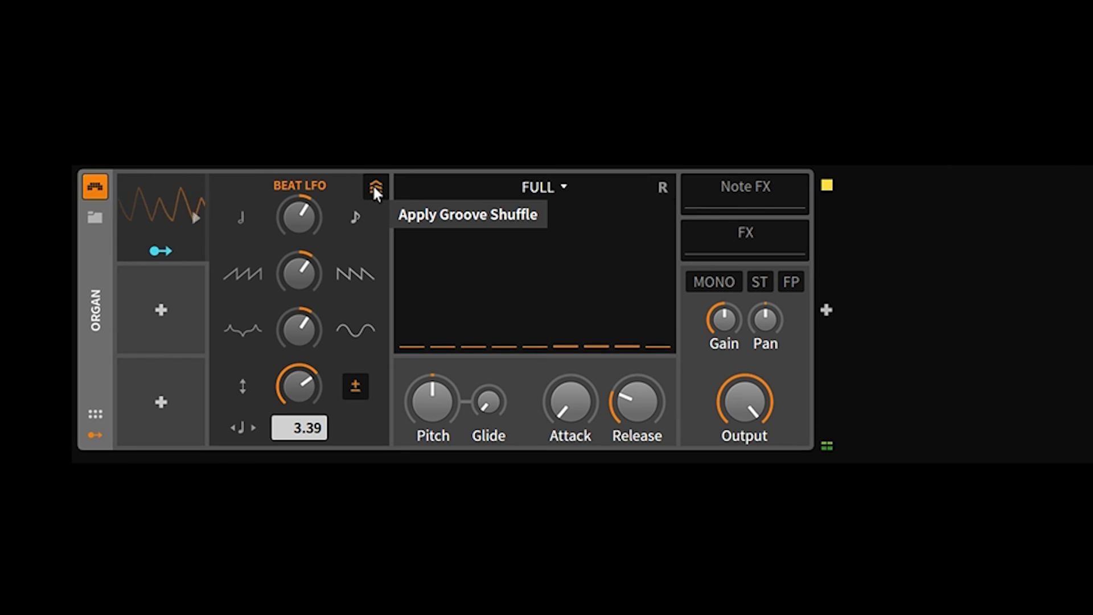
left_click(375, 189)
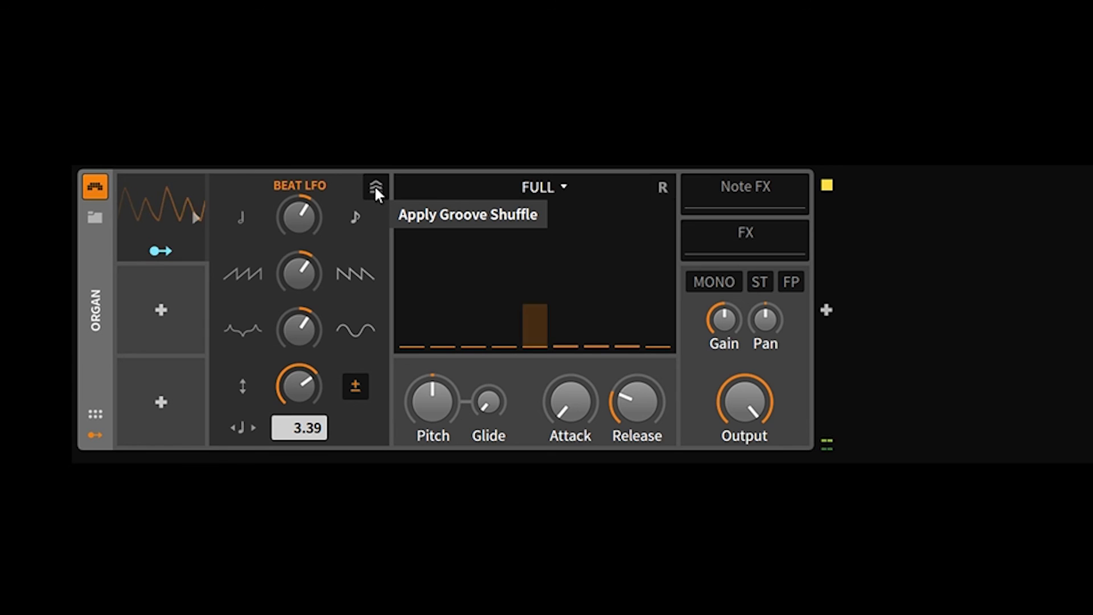
left_click_drag(311, 370, 312, 350)
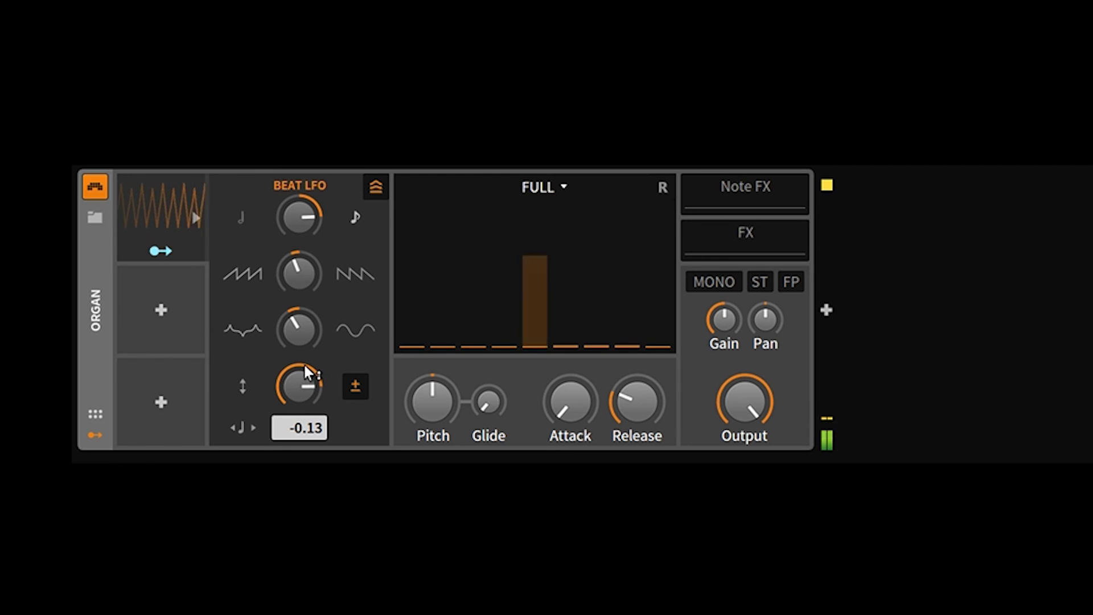
Check which modulator options the Beat LFO offers, looking for a Per-Voice setting beside Active
right_click(180, 194)
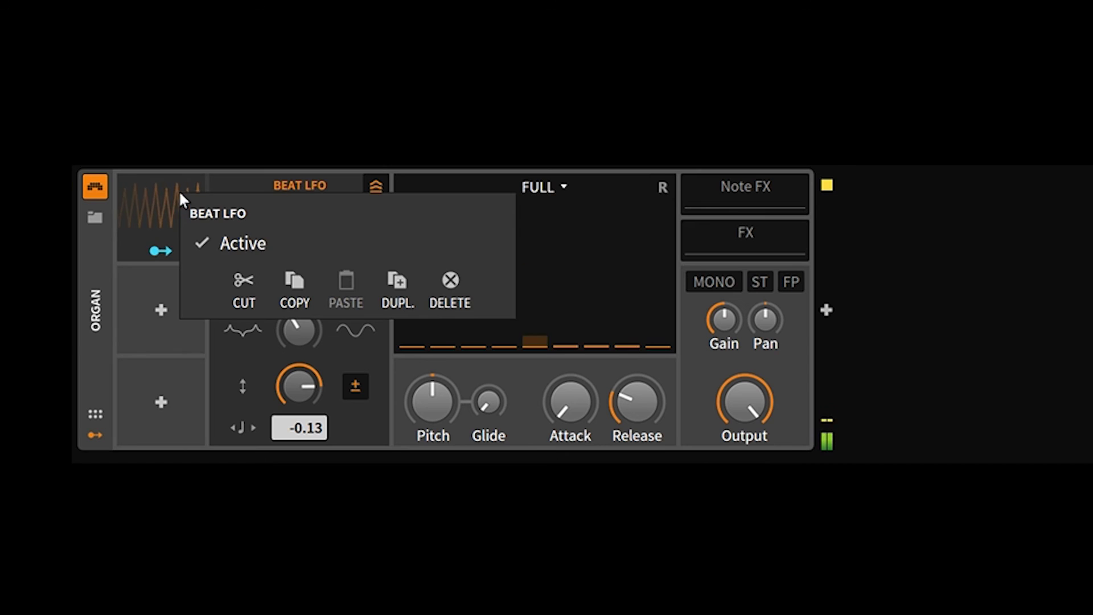
left_click(154, 192)
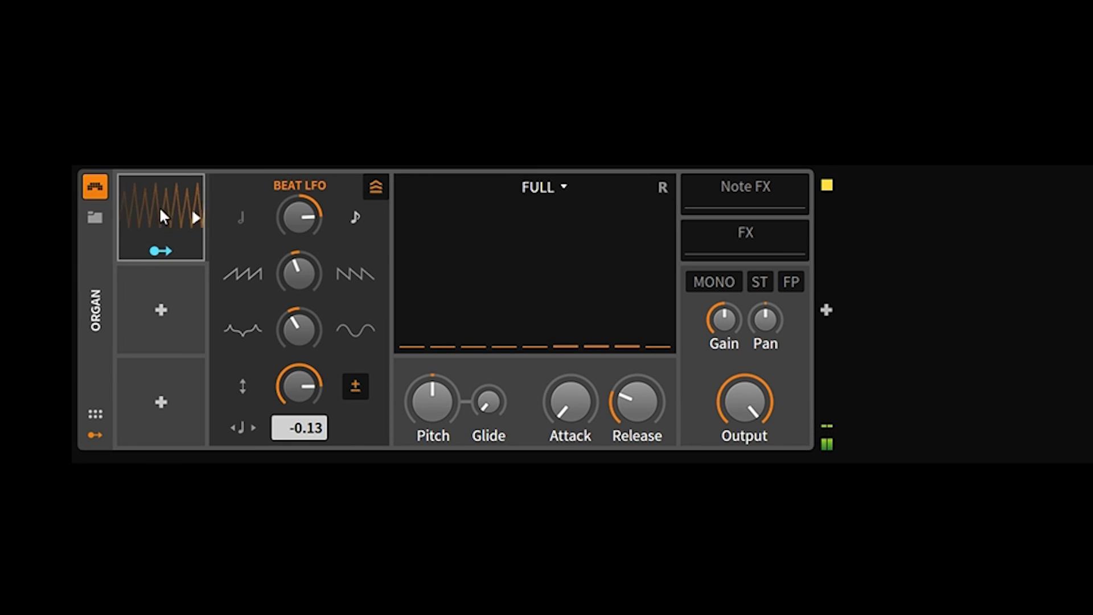
right_click(157, 194)
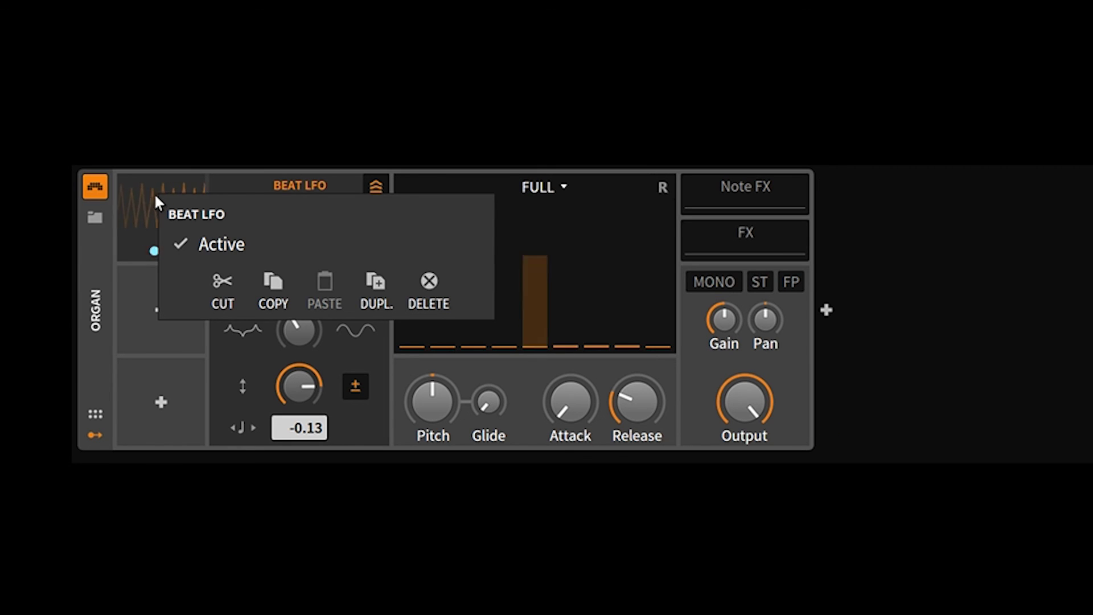
left_click(154, 192)
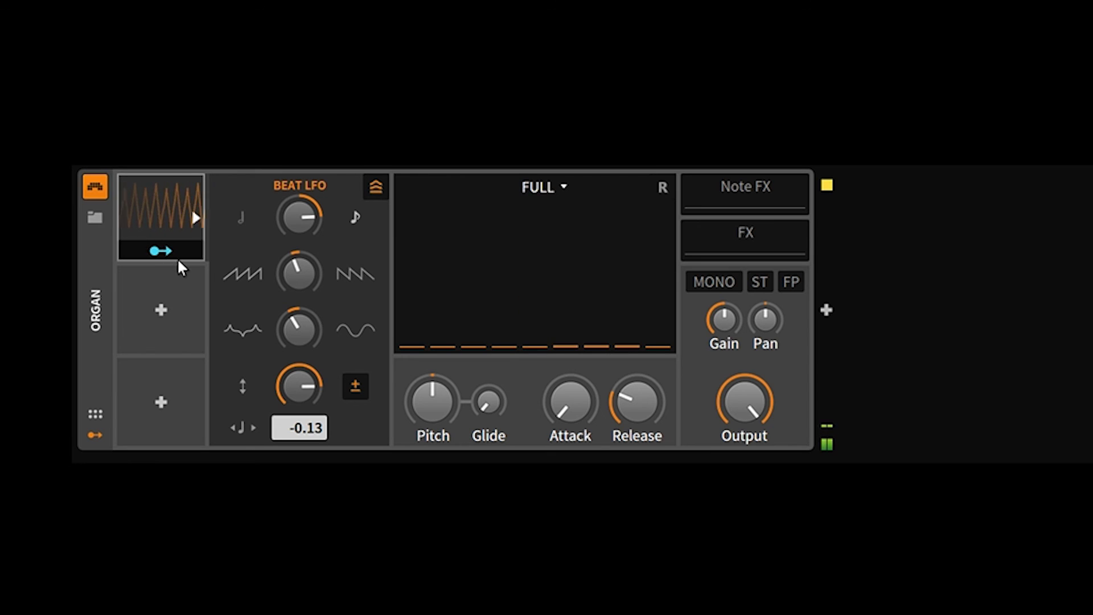
Slow the Beat LFO by lowering its Rate well below the centre position
left_click_drag(294, 225, 294, 302)
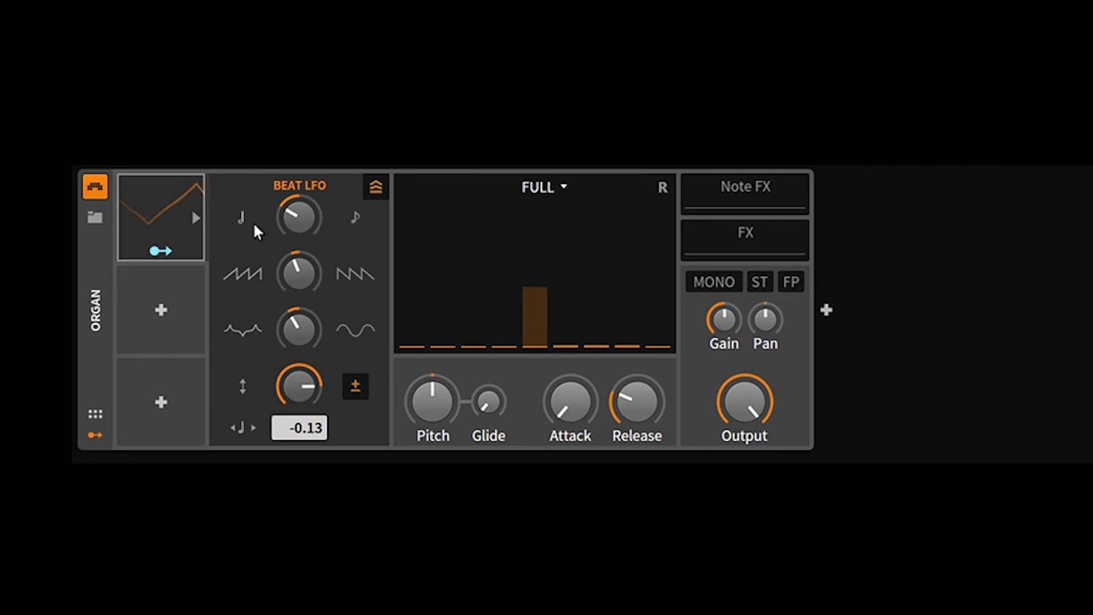